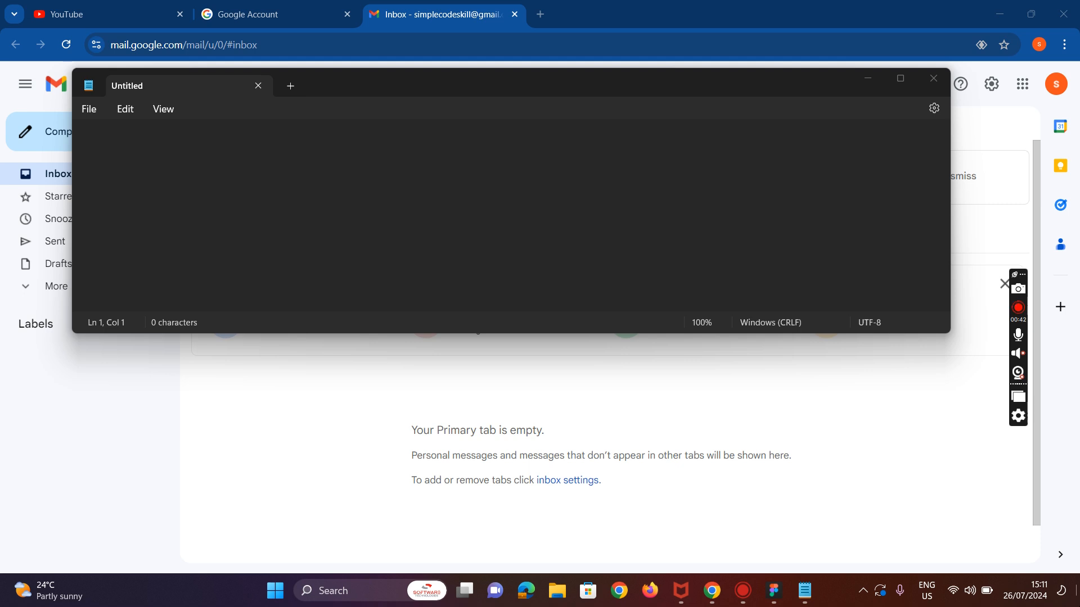
Step: Write 'Figma' as the first line of the untitled note
key("XF86AudioRaiseVolume")
left_click(107, 161)
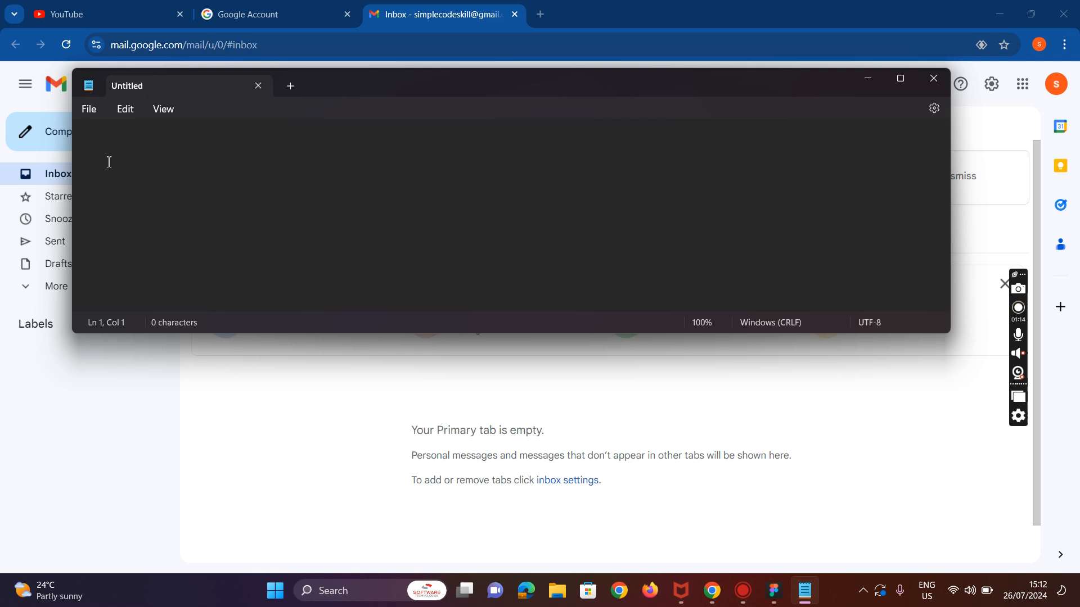
type("Figma")
key("Return")
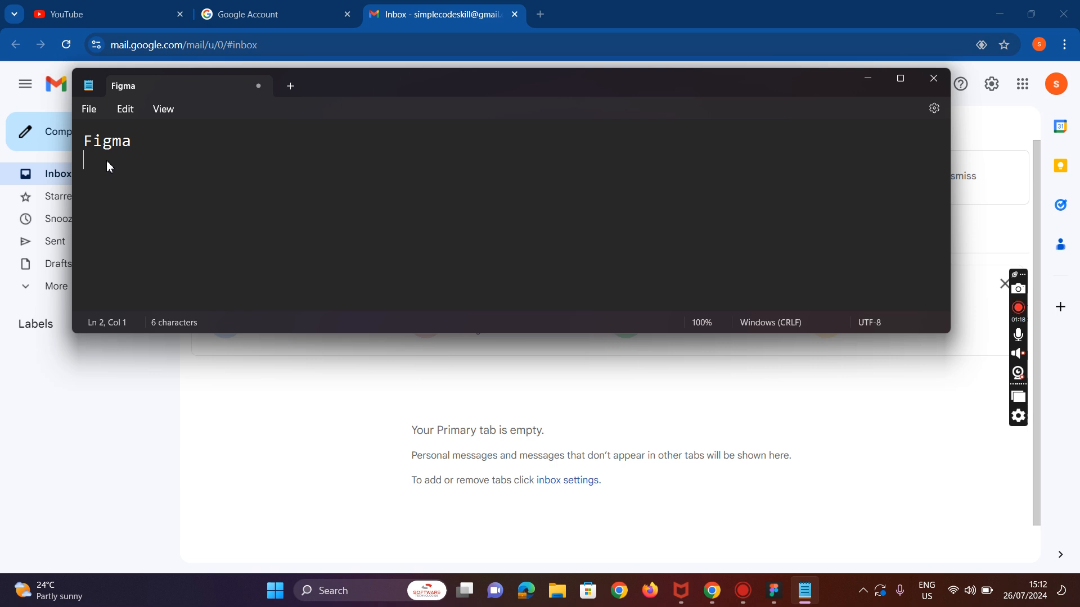
Step: Add the line 'HTML/CSS visual studio code' below 'Figma'
type("HTML/CSS")
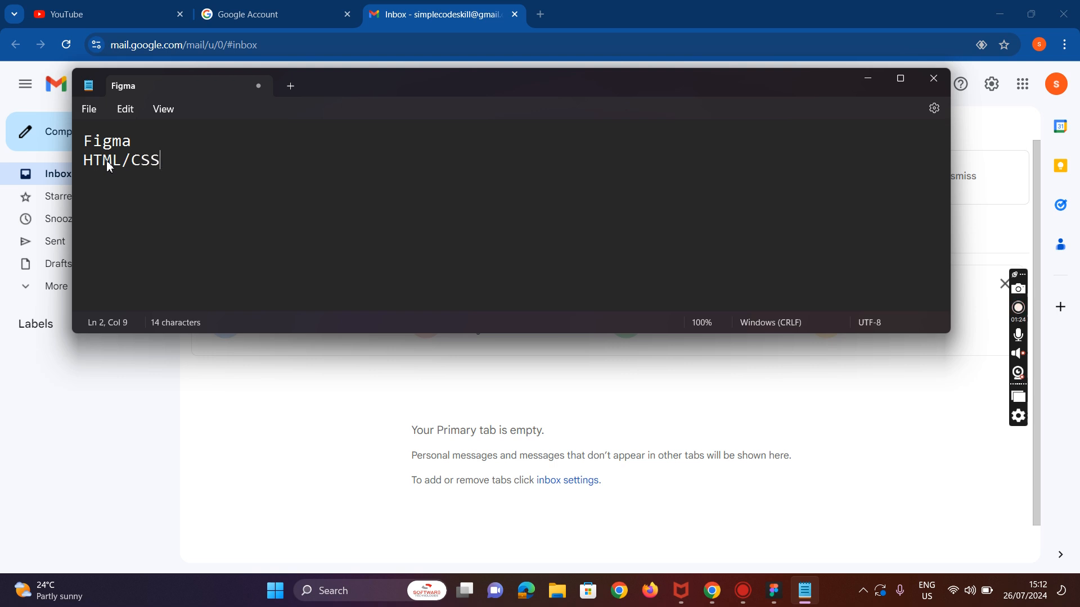
type(" visual")
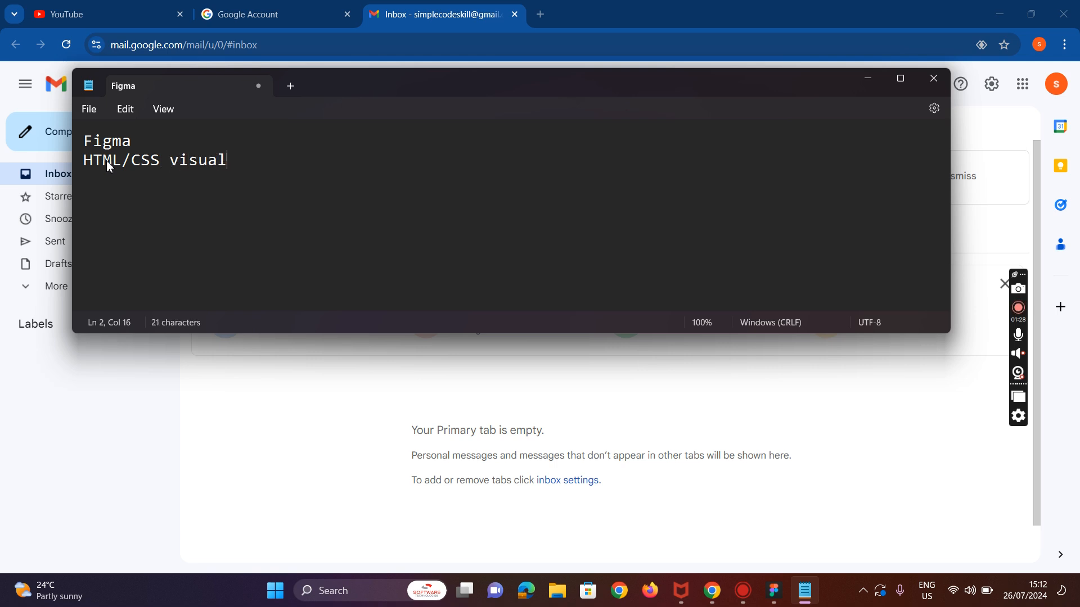
type(" studio code")
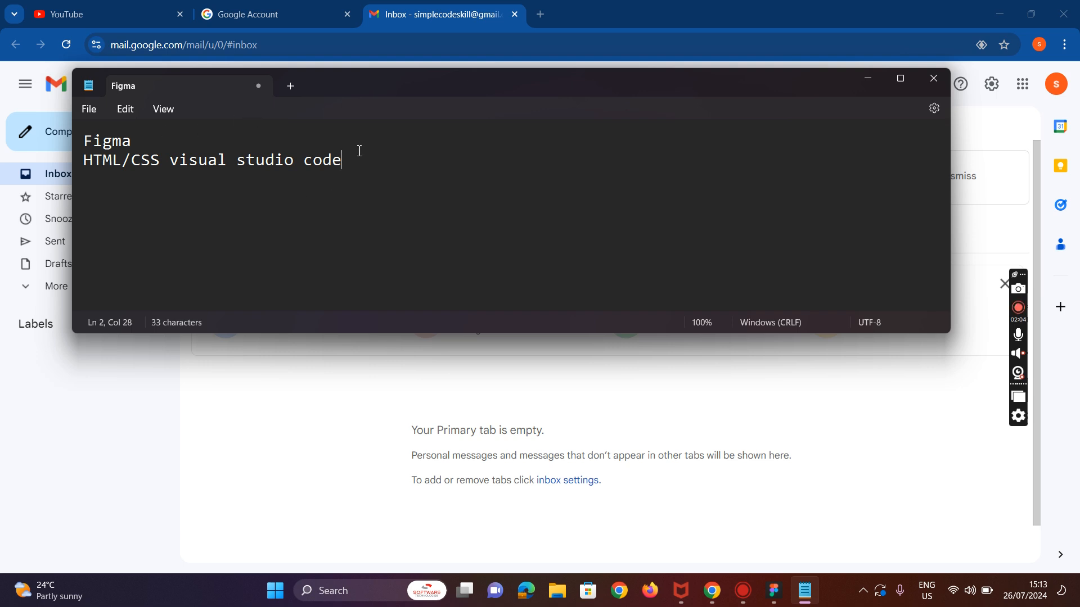
Step: Insert a new line 'adobe photoshop' between 'Figma' and the HTML/CSS line
key("Return")
left_click(150, 146)
key("Return")
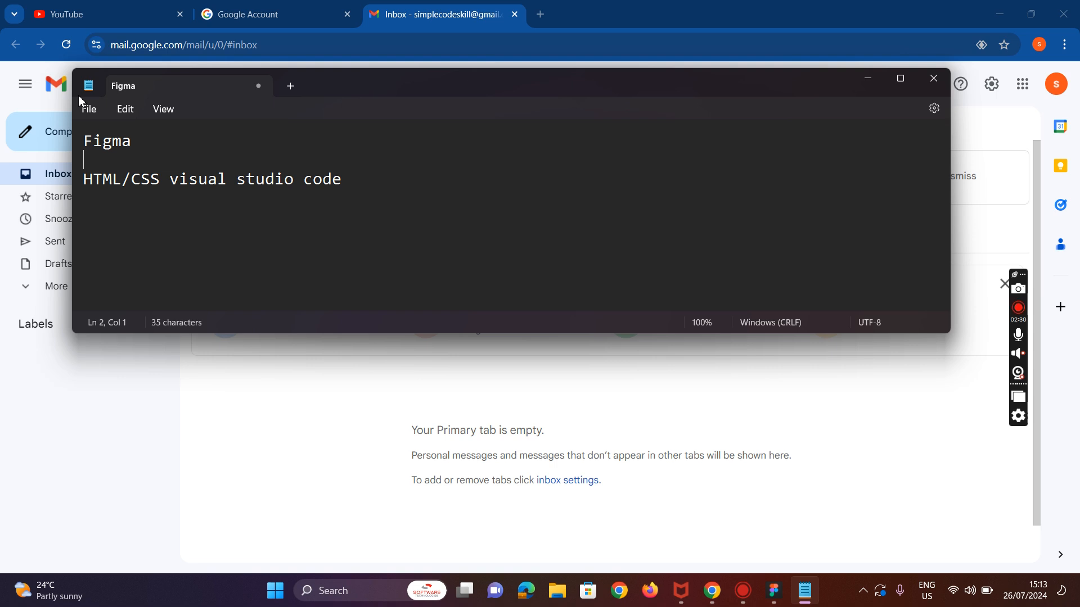
type("adobe photoshop")
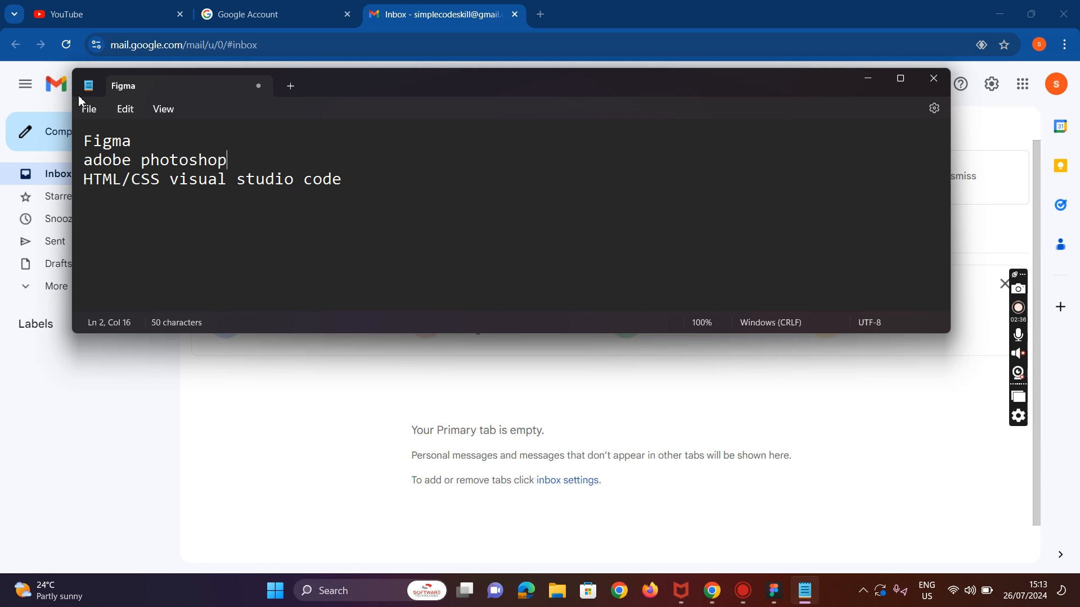
Step: Add a 'corel draw' line below 'adobe photoshop'
key("Return")
type("co")
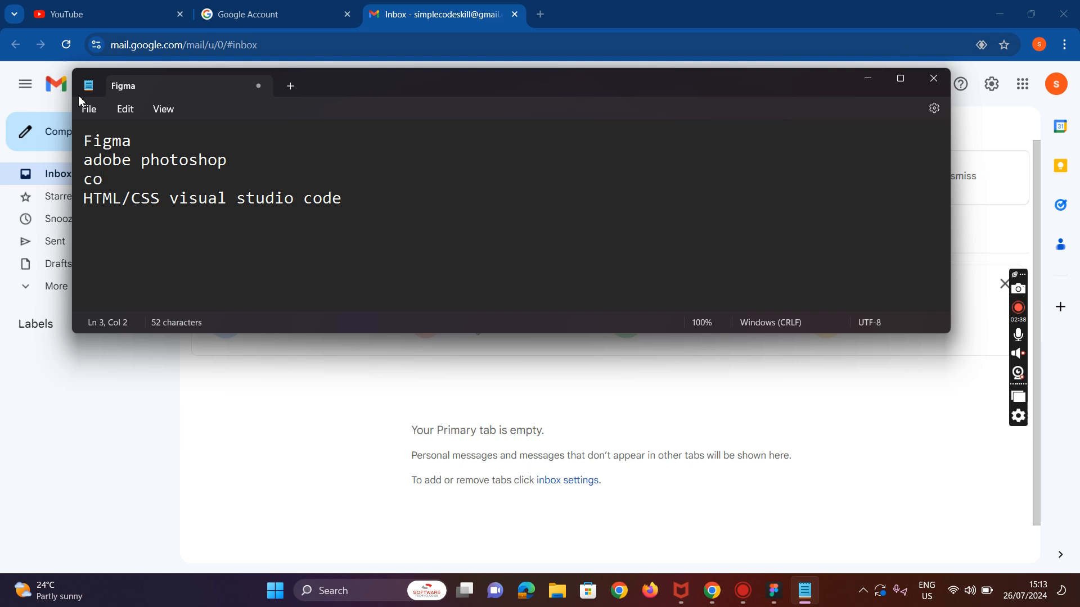
type("rel draw")
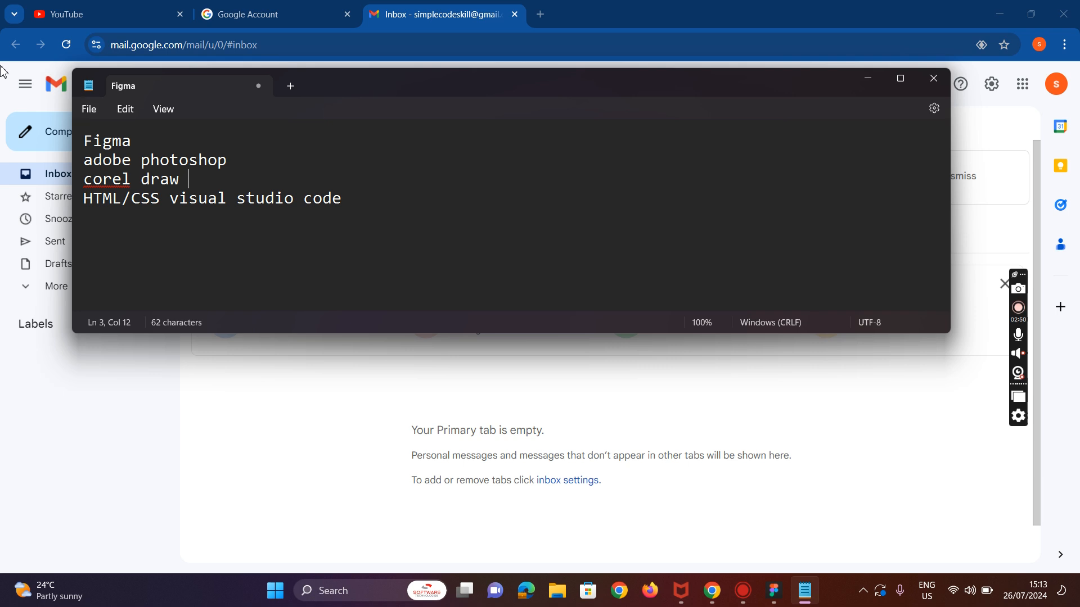
Step: Insert an empty line after 'corel draw', fixing an accidental split of that line
left_click(124, 179)
key("Return")
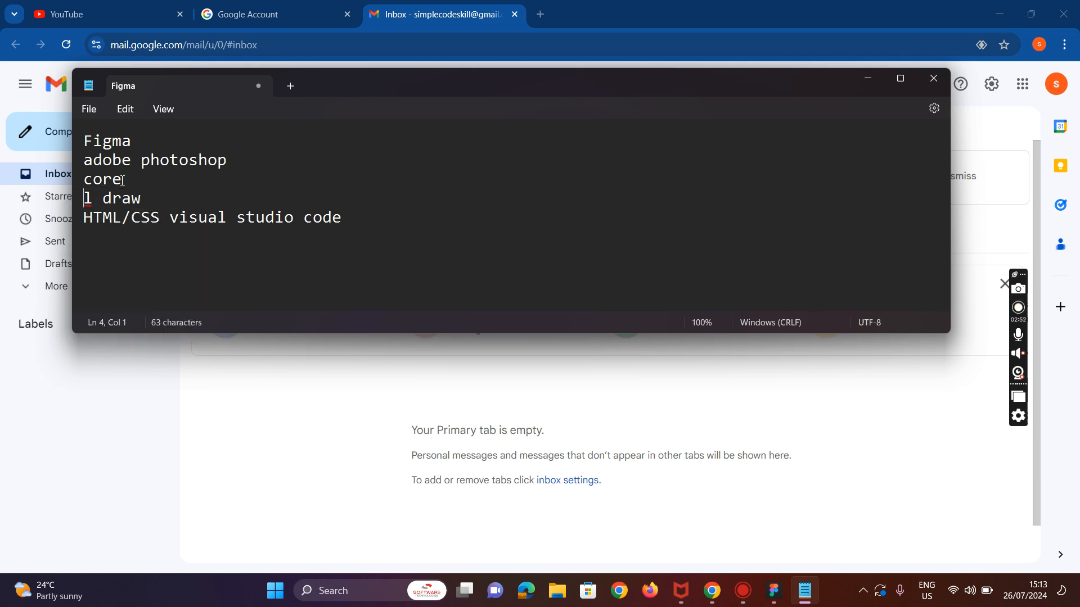
key("BackSpace")
key("End")
key("Return")
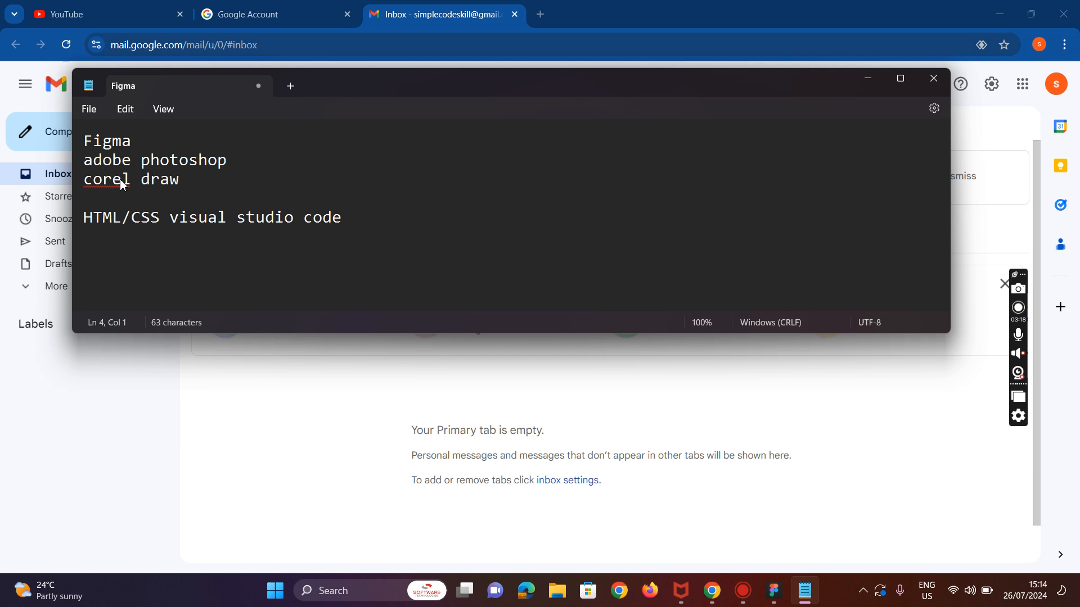
Step: Add an 'adobe illustrator' line directly below 'corel draw'
left_click(217, 172)
key("Return")
type("afo")
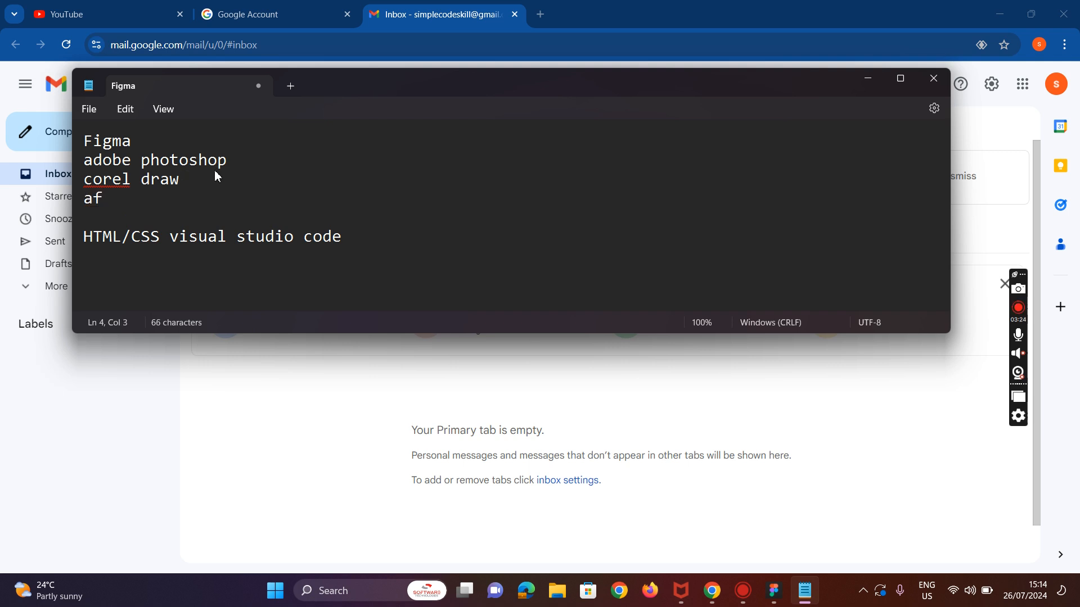
key("BackSpace")
key("BackSpace")
type("dobe illustra")
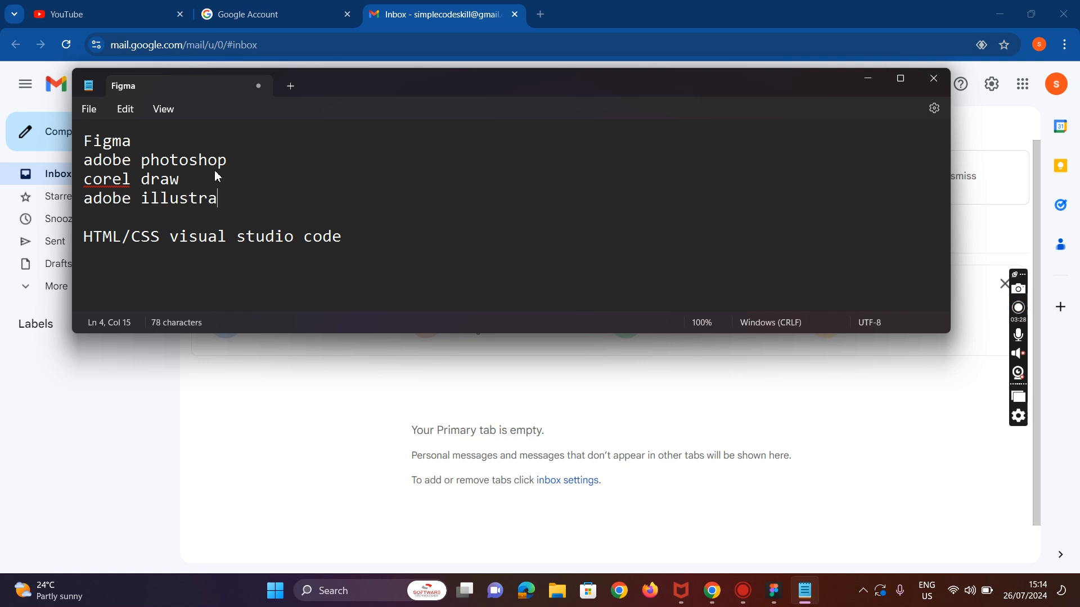
type("ti")
key("BackSpace")
key("BackSpace")
type("or")
Step: Highlight the four design-tool lines from 'Figma' to 'adobe illustrator', then deselect them
left_click(120, 139)
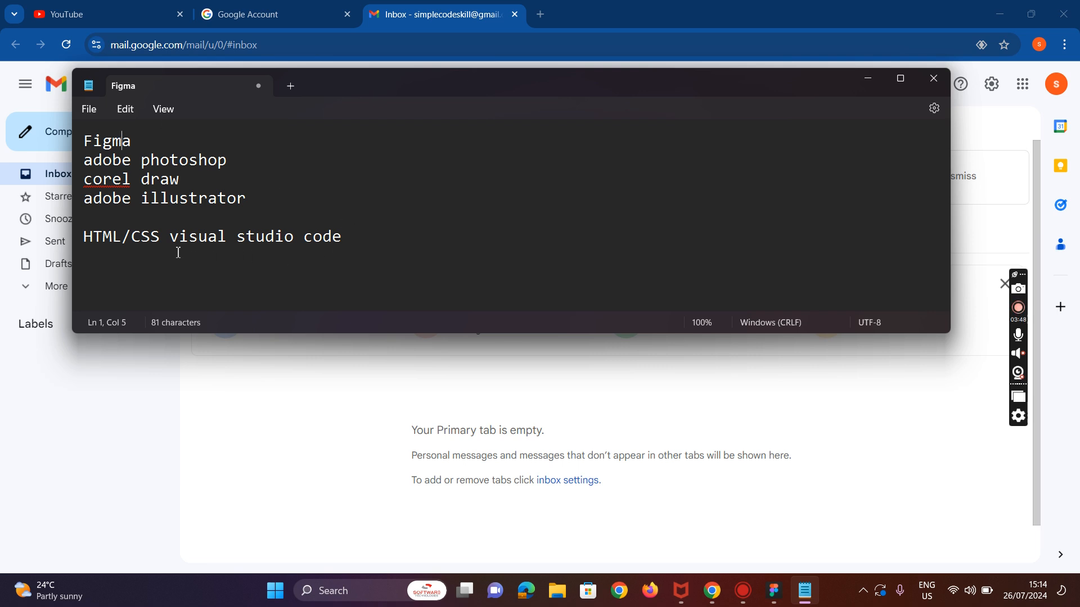
left_click_drag(267, 204, 64, 160)
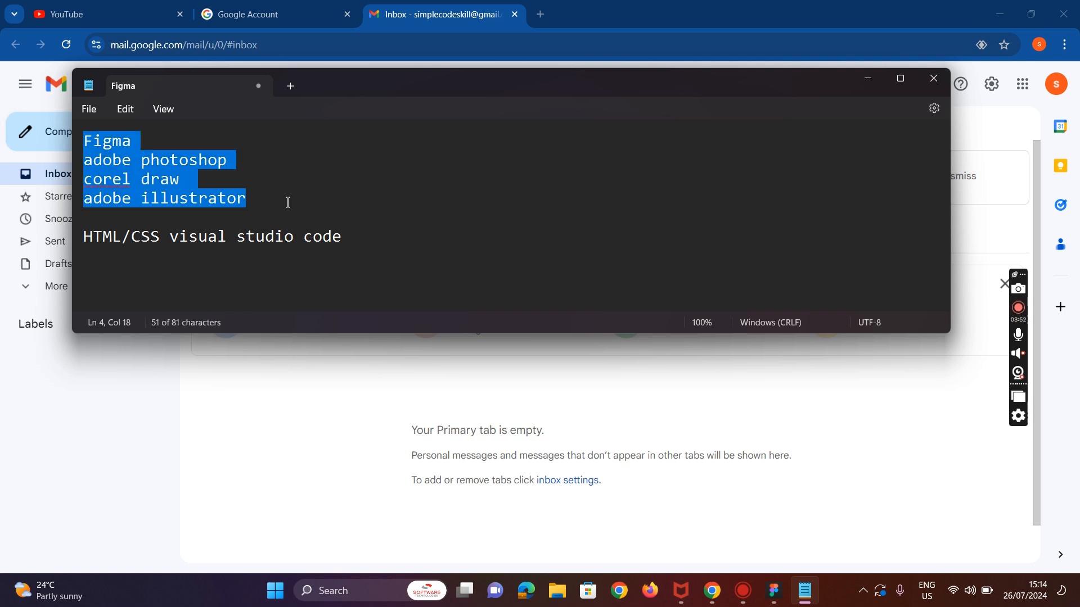
left_click(370, 245)
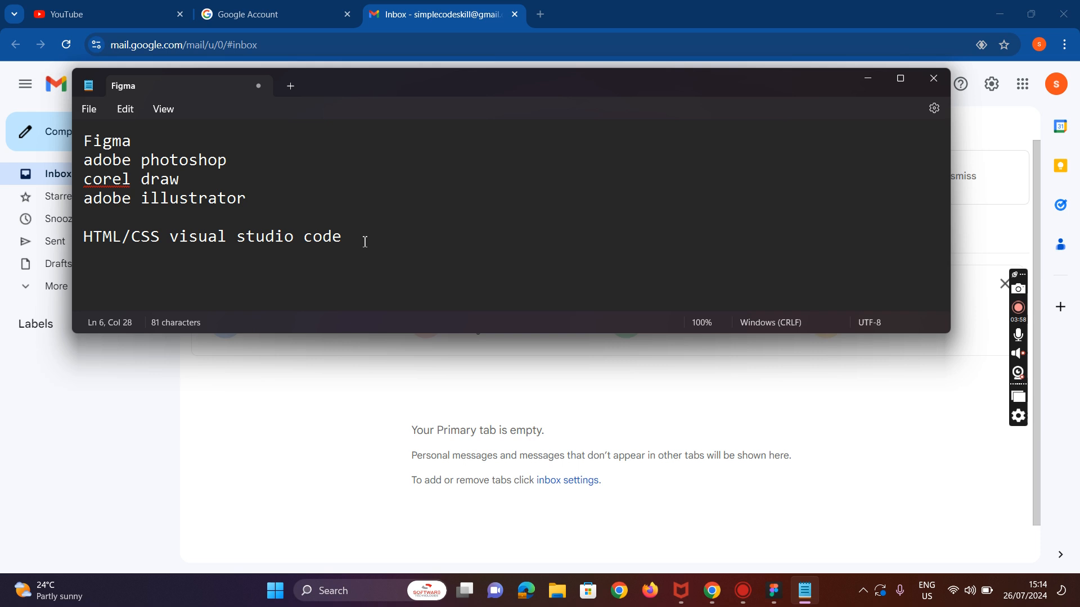
Step: Add a 'Javascript' line below the HTML/CSS line
key("Return")
type("JAVASCR")
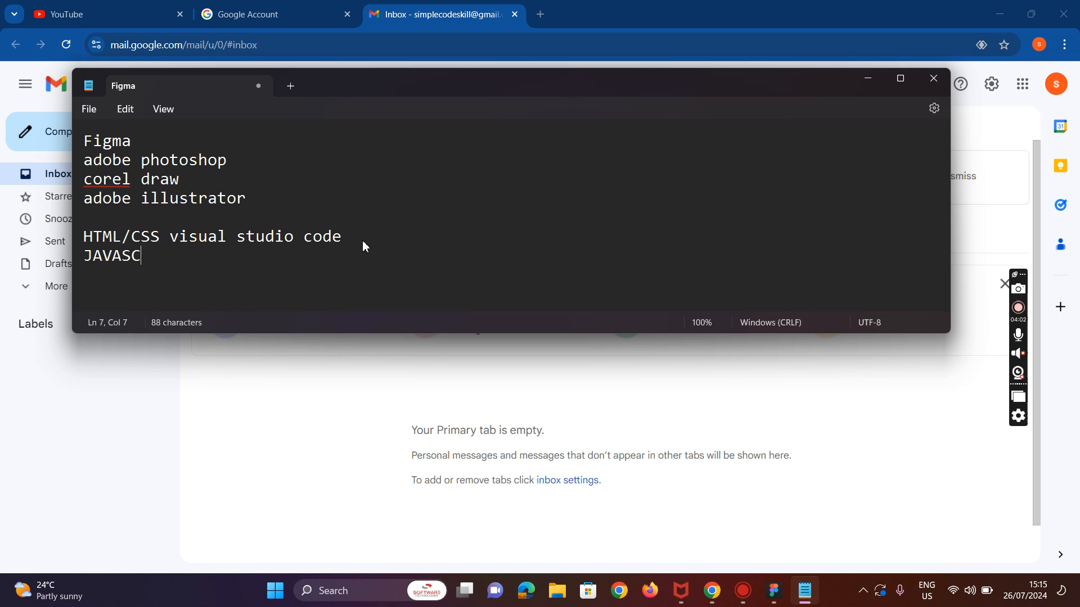
key("BackSpace")
key("BackSpace")
key("BackSpace")
key("BackSpace")
key("BackSpace")
key("BackSpace")
type("avascript")
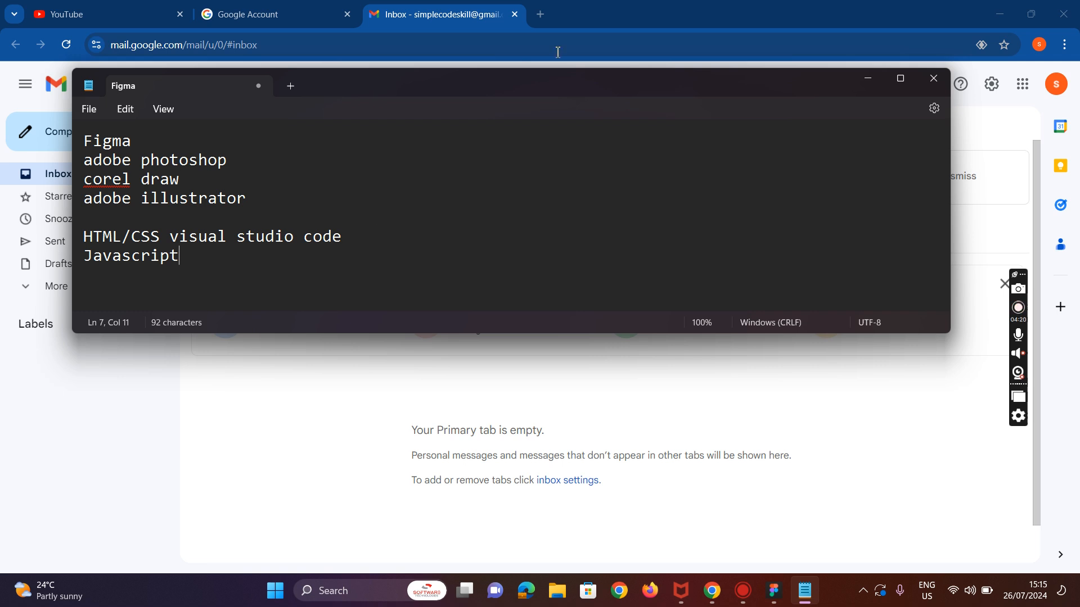
left_click(143, 148)
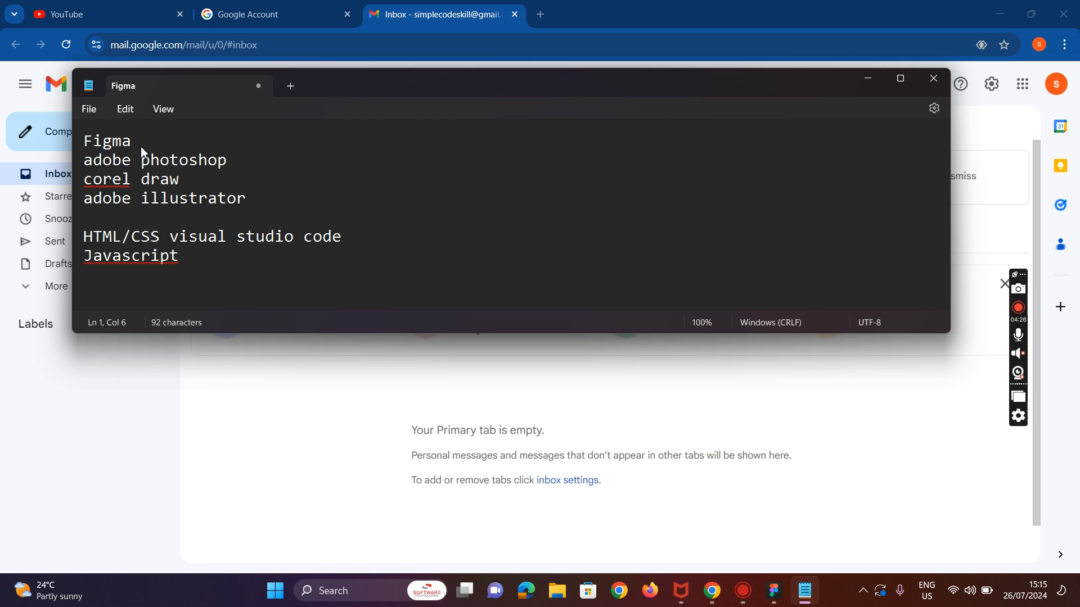
Step: Open a new browser tab and search Google for 'figma'
left_click(541, 16)
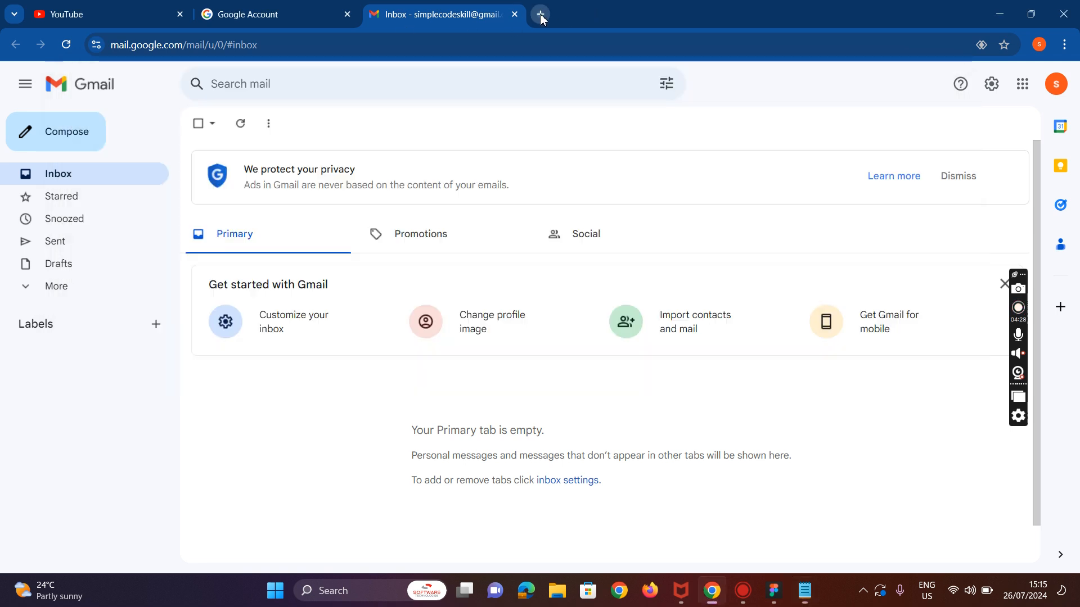
left_click(459, 286)
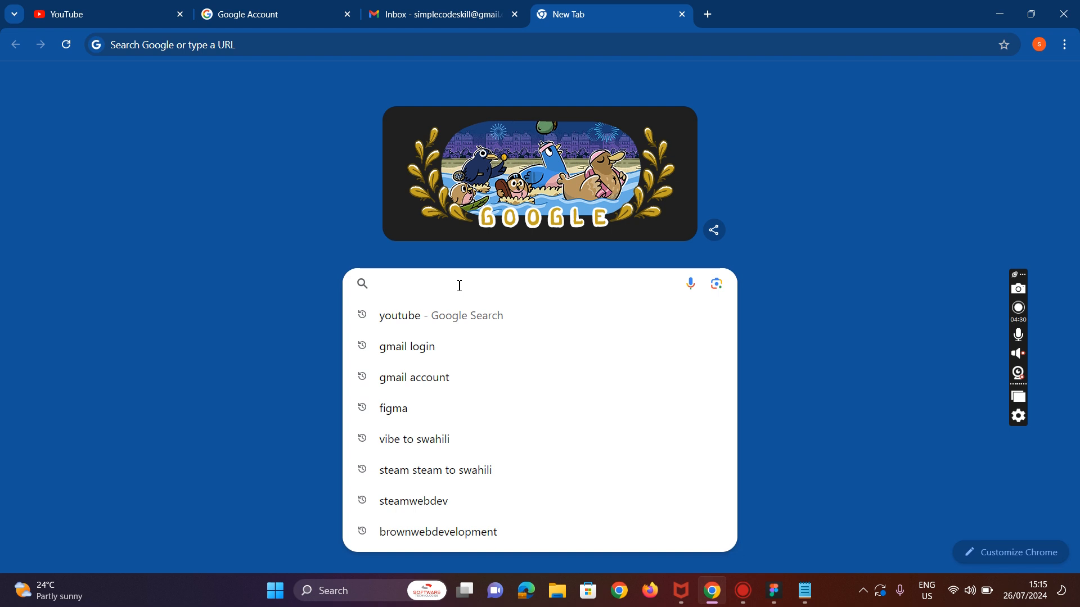
type("figma")
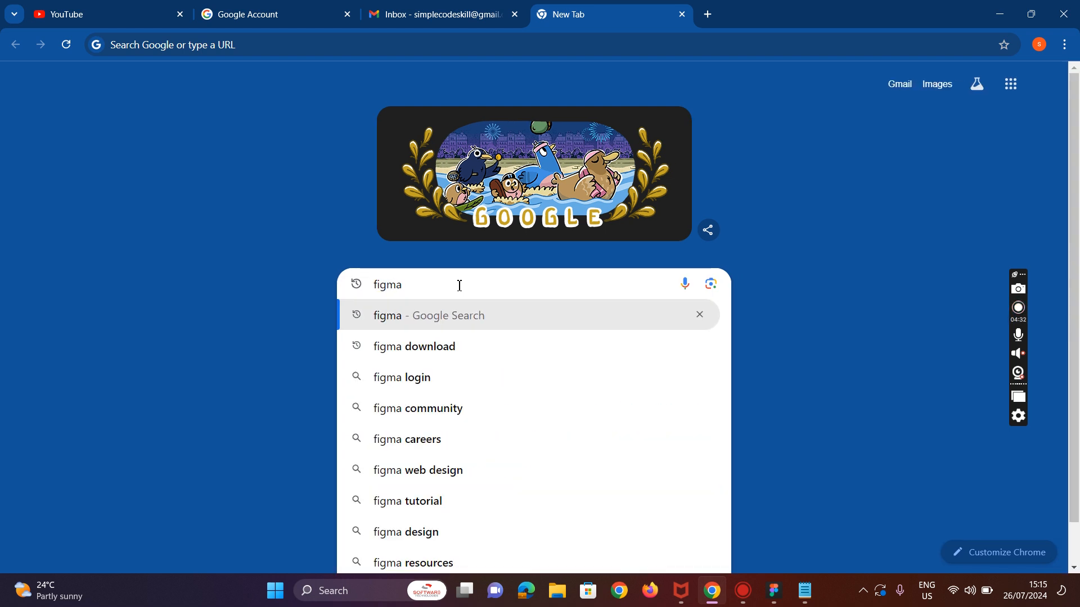
key("Return")
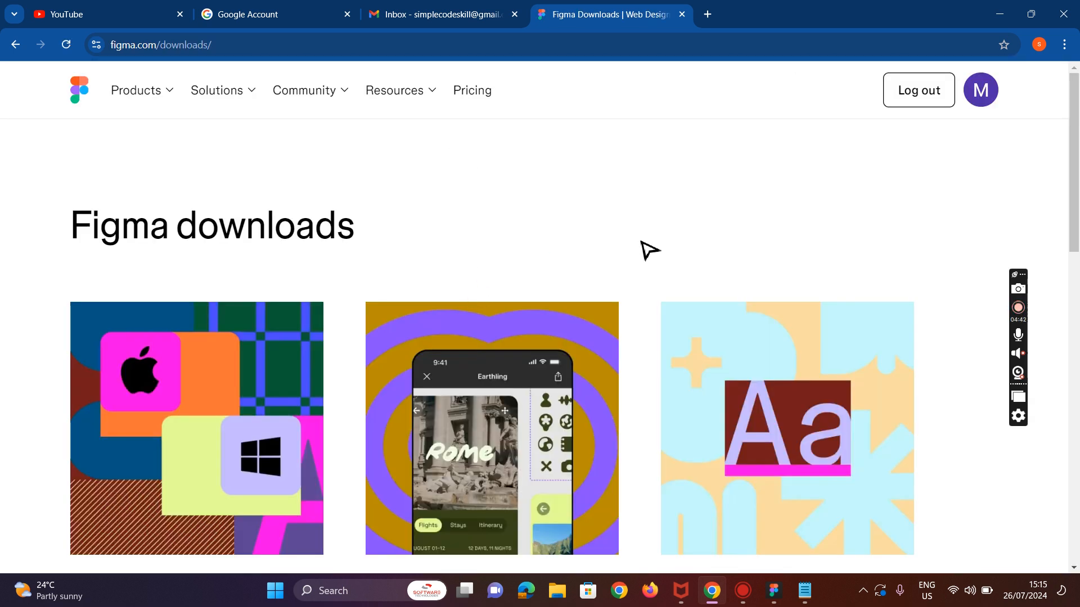
Step: Download the Figma desktop app for Windows from the downloads page
scroll(539, 266, "down", 8)
scroll(393, 273, "down", 2)
scroll(264, 309, "up", 3)
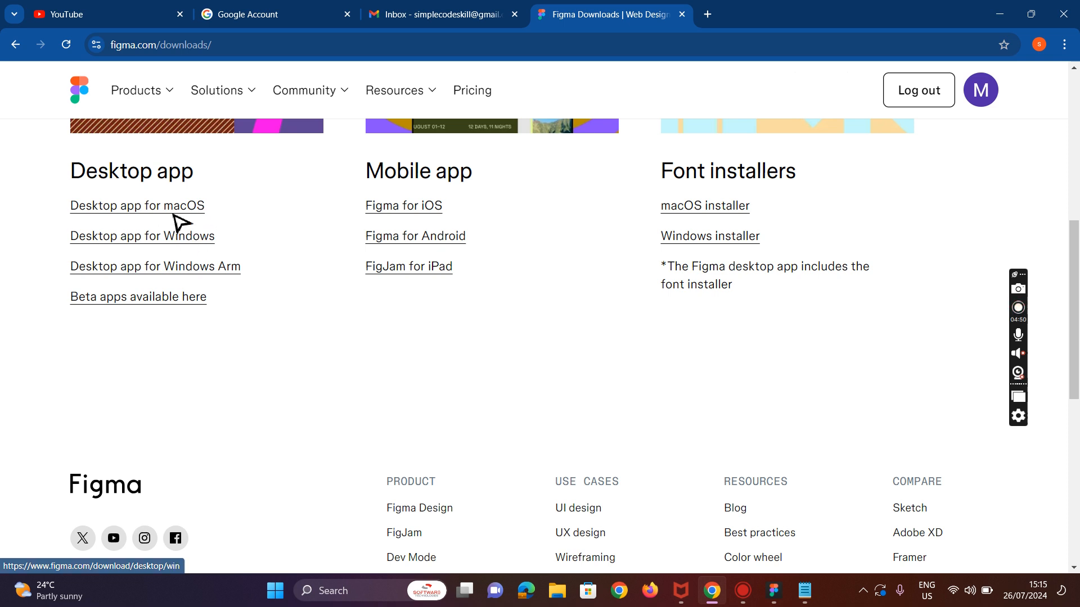
left_click(206, 238)
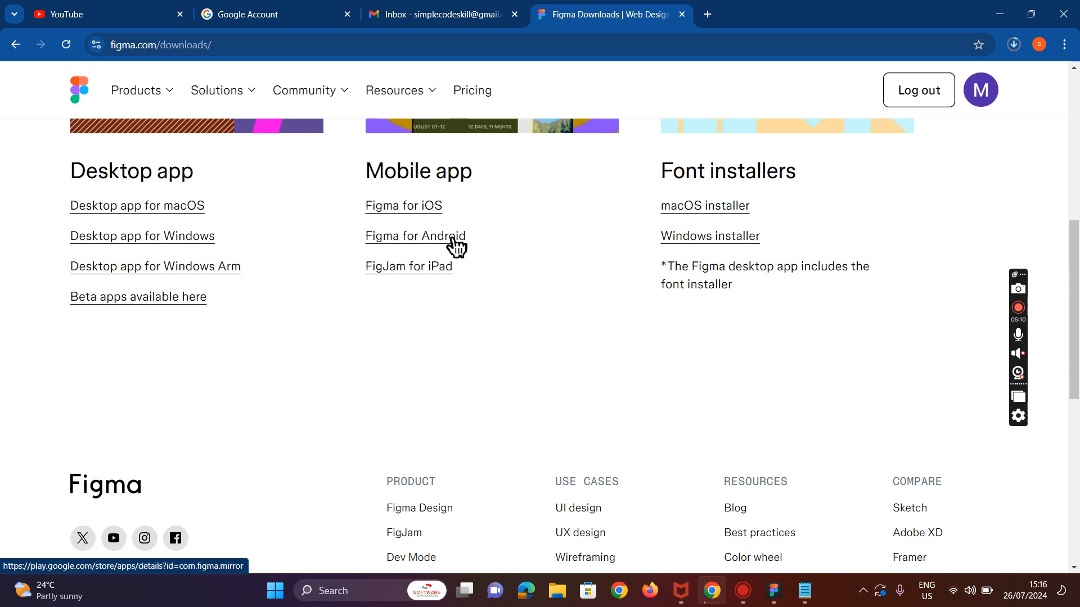
Step: Return to the search results and open the 'Login with Figma' page
scroll(528, 291, "up", 5)
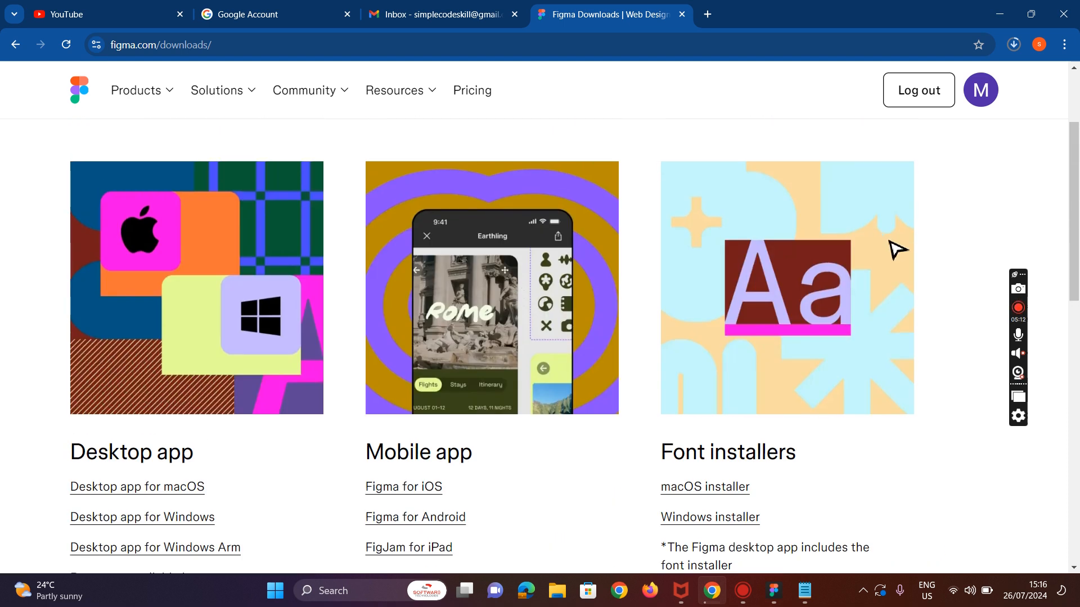
left_click(14, 46)
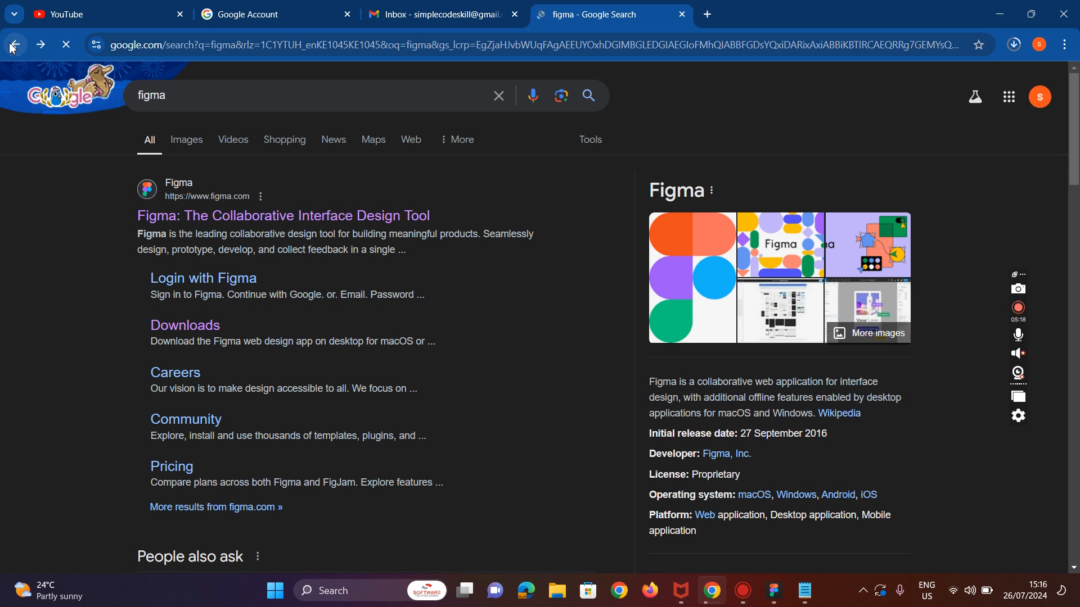
left_click(231, 281)
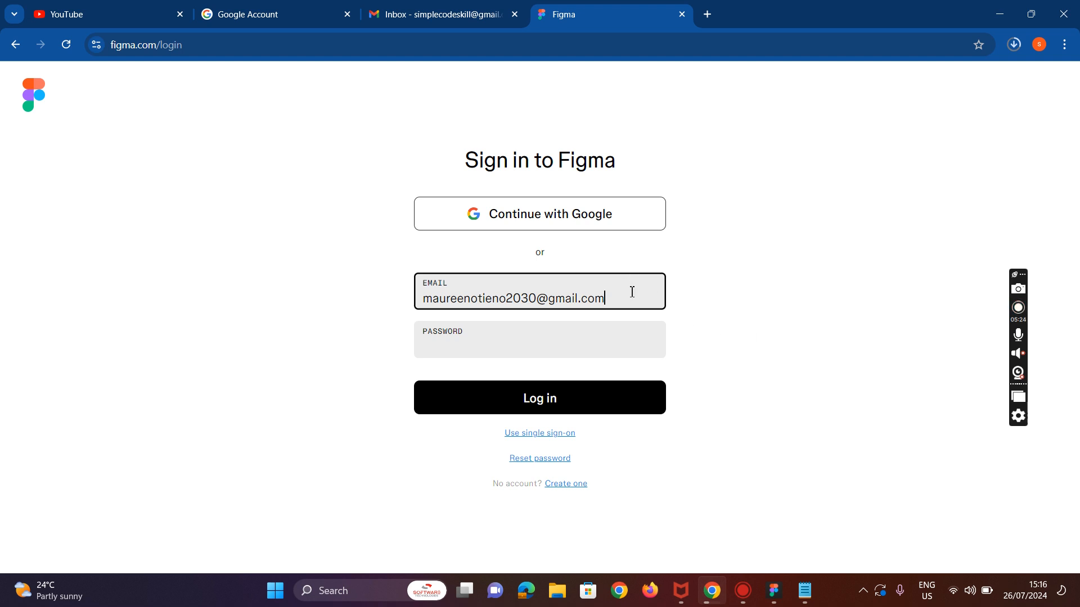
Step: Sign in to Figma with Google using the channel's Google account and dismiss the file-browser tour offer
left_click(531, 215)
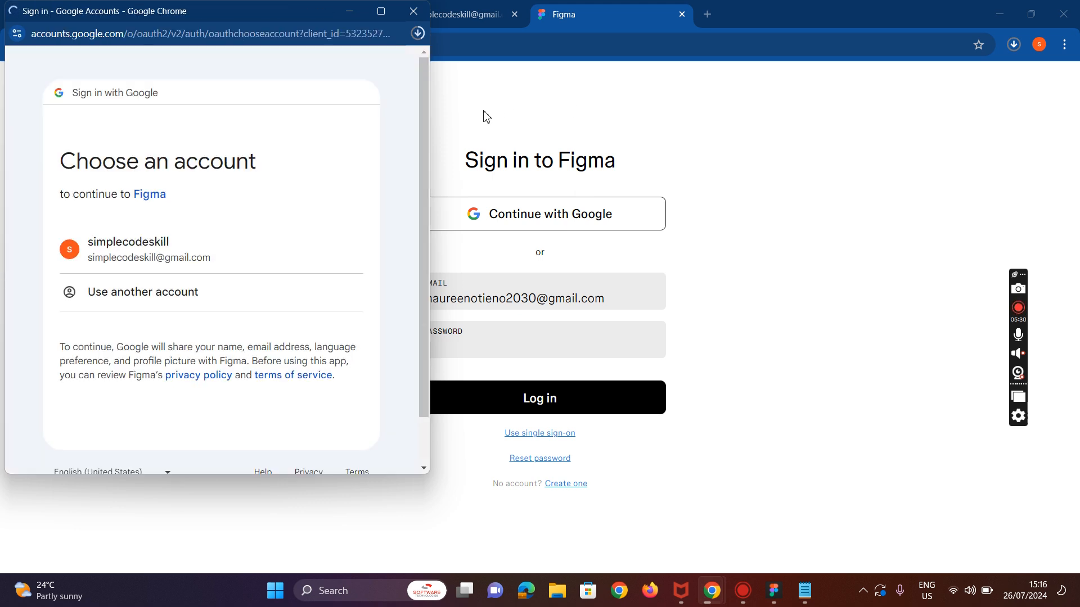
left_click(294, 249)
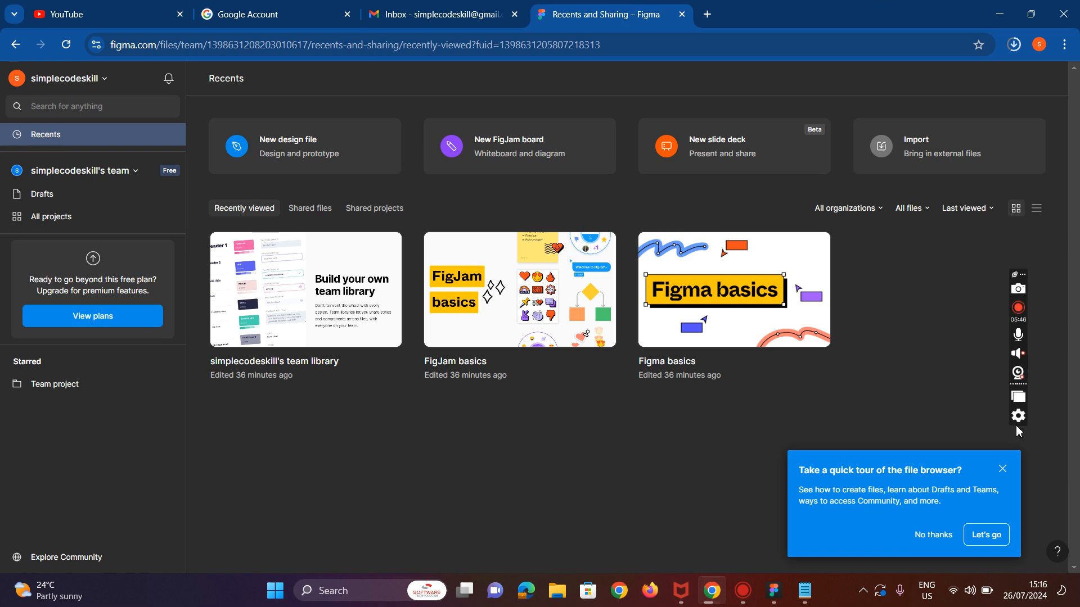
left_click(1001, 470)
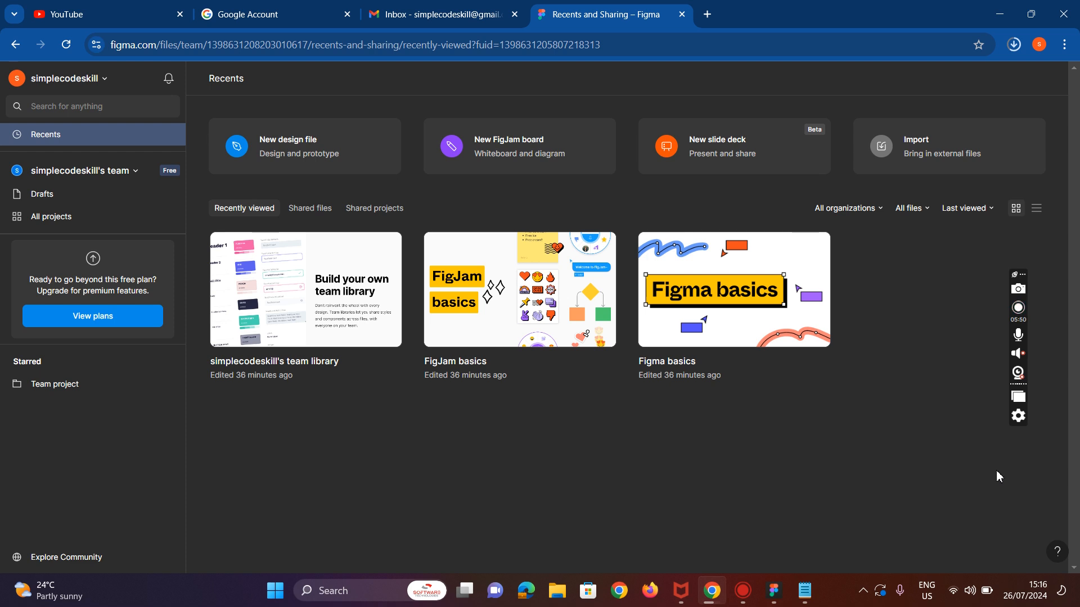
Step: Open the Figma desktop app and log in through the browser, choosing the same Google-linked account
left_click(773, 592)
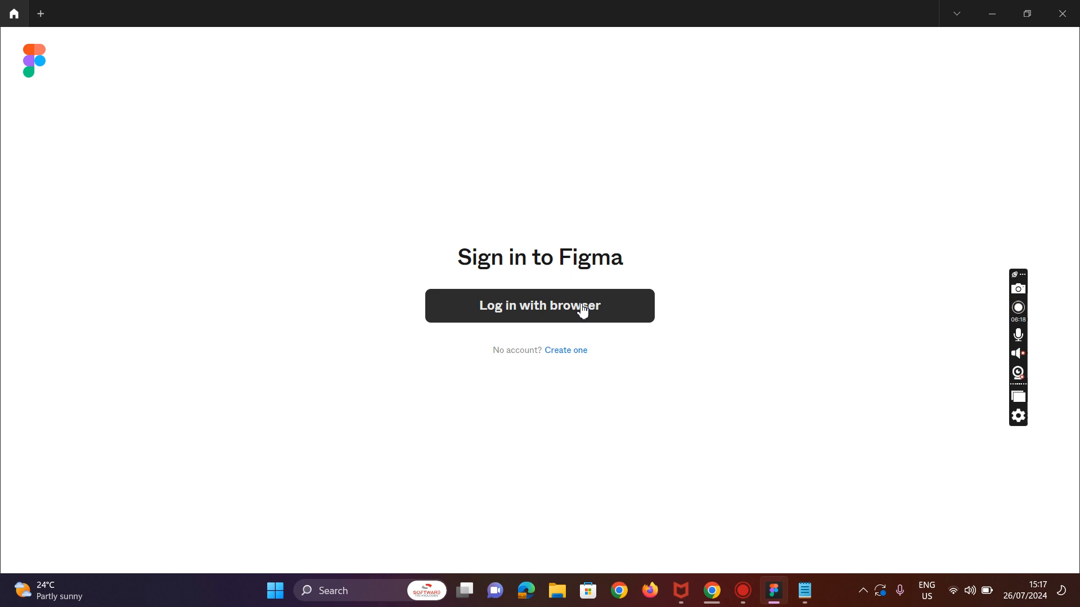
left_click(583, 311)
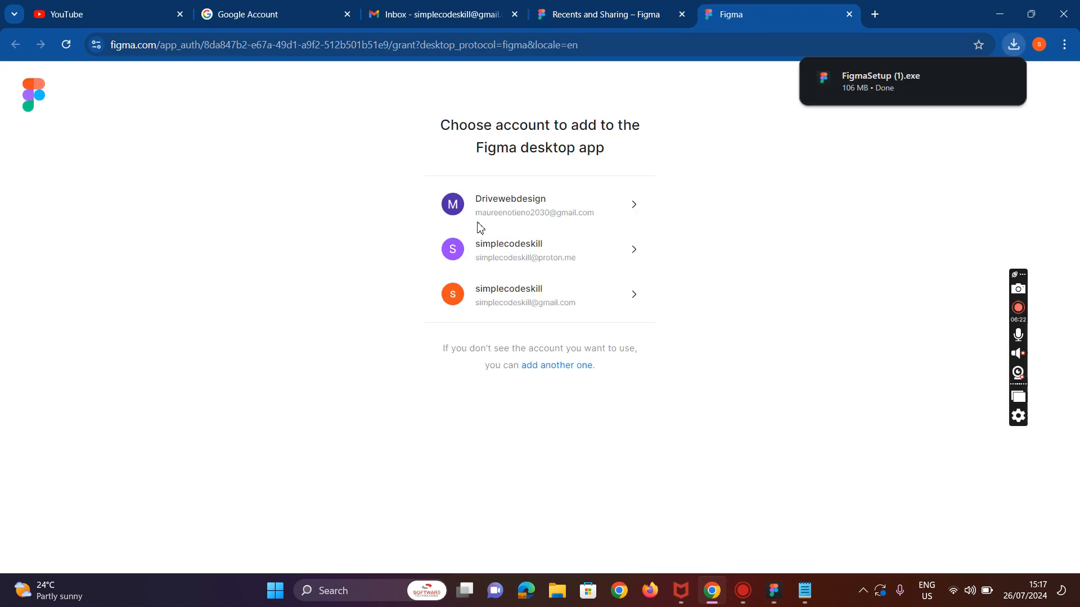
left_click(550, 297)
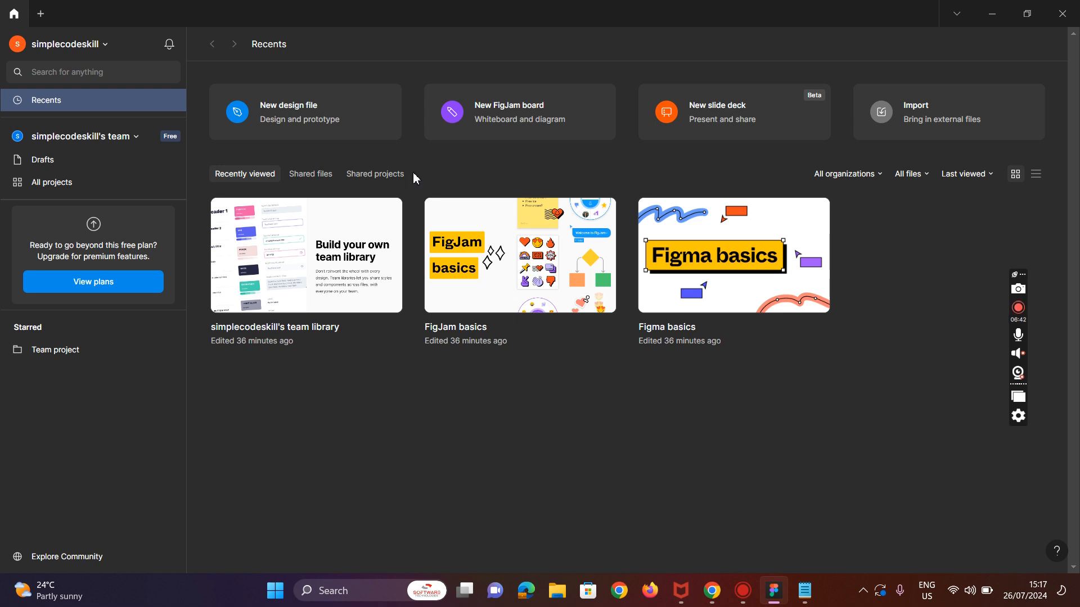
key("XF86MonBrightnessUp")
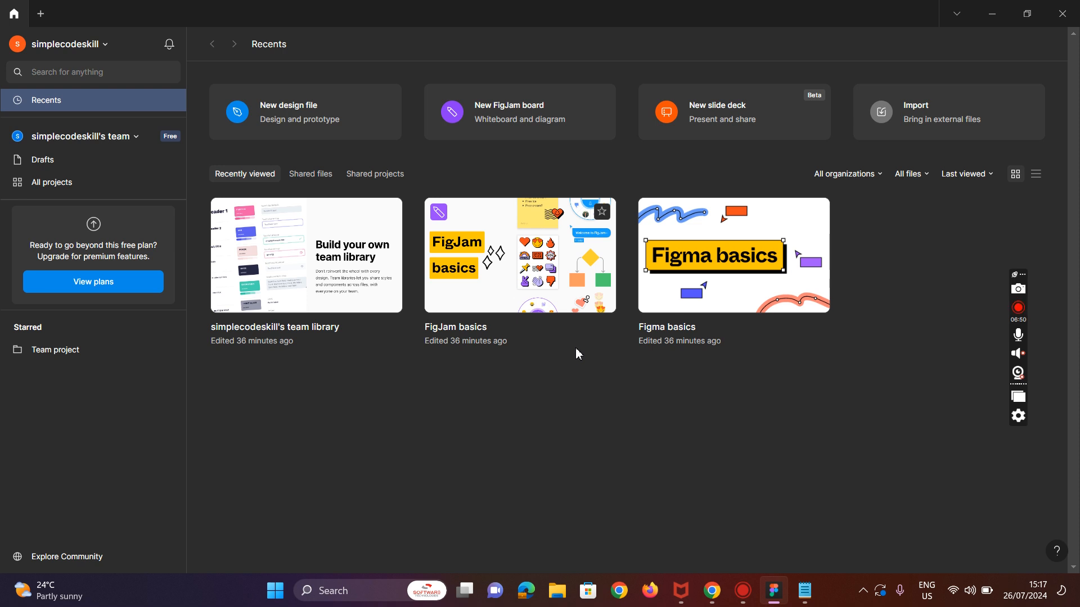
Step: Browse the Drafts, All projects and Team project pages of the file browser
left_click(60, 167)
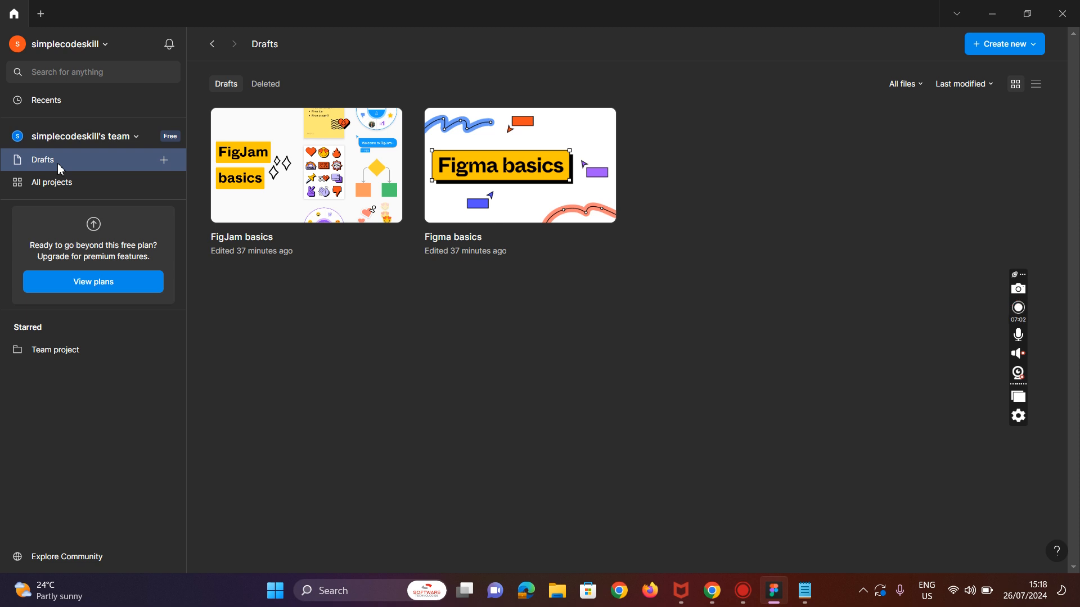
left_click(269, 200)
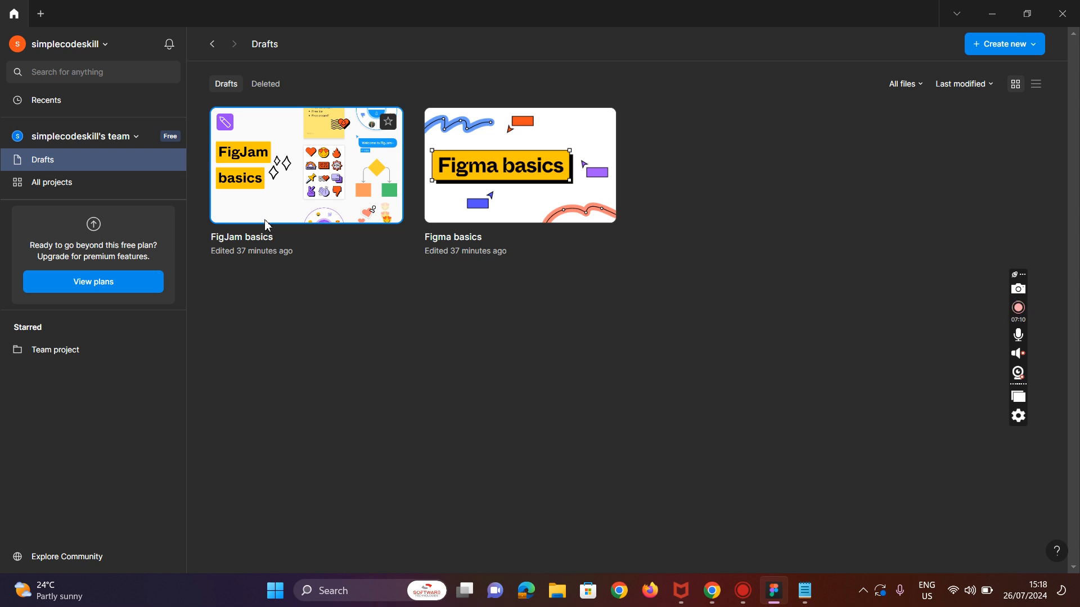
left_click(504, 205)
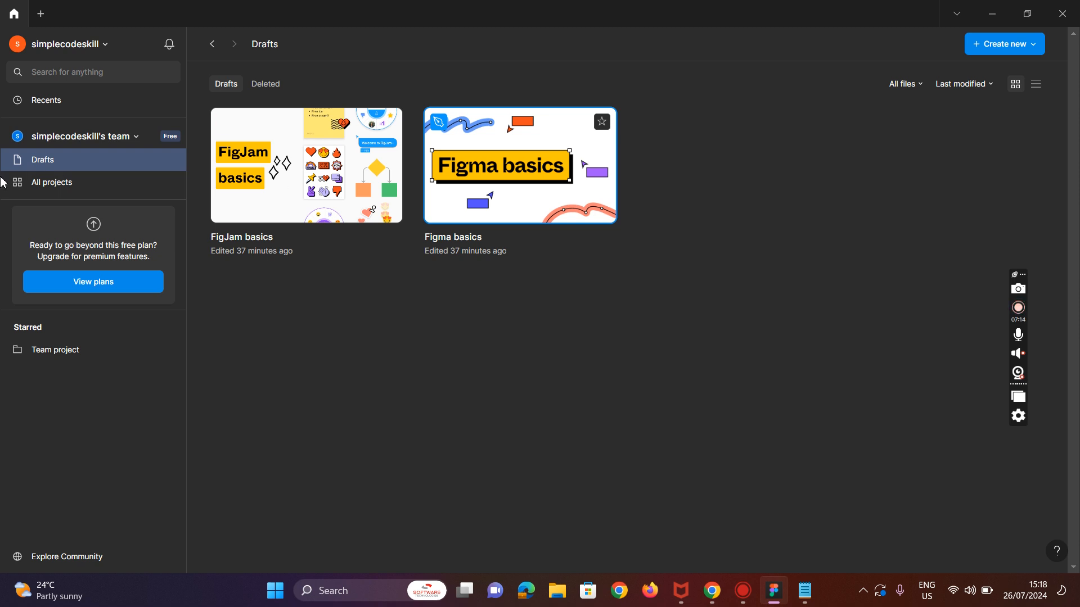
left_click(28, 188)
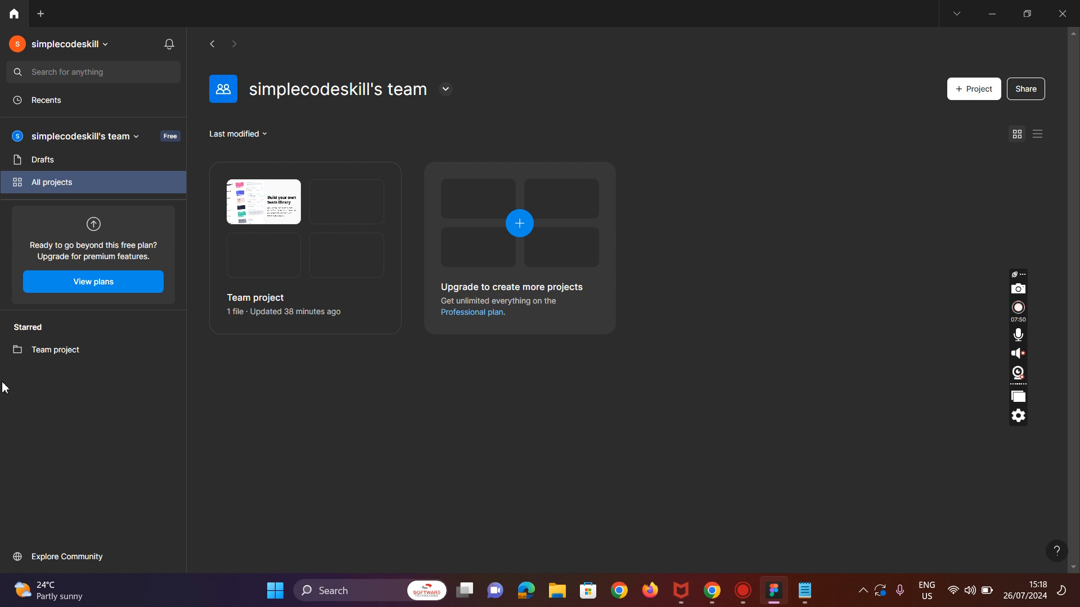
left_click(85, 351)
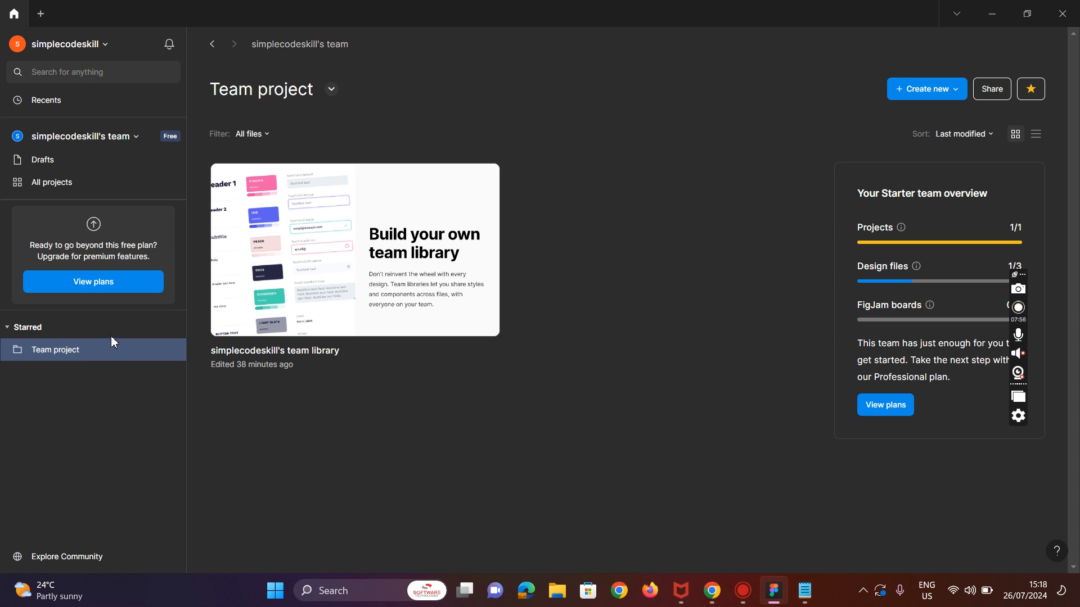
left_click(62, 188)
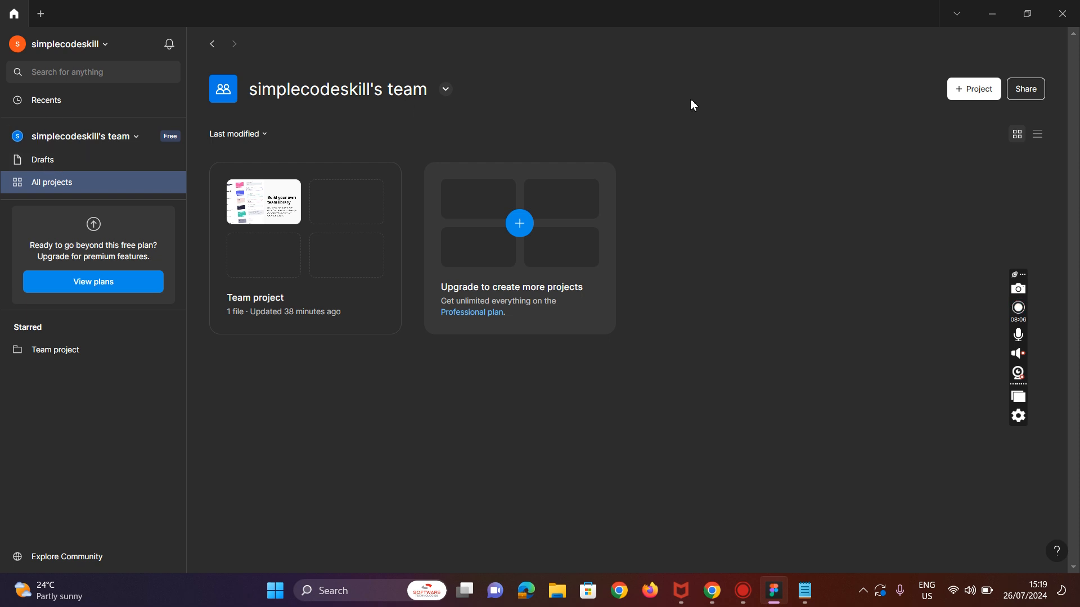
Step: Try to create a new team project, closing the plan upgrade dialog each time
left_click(963, 94)
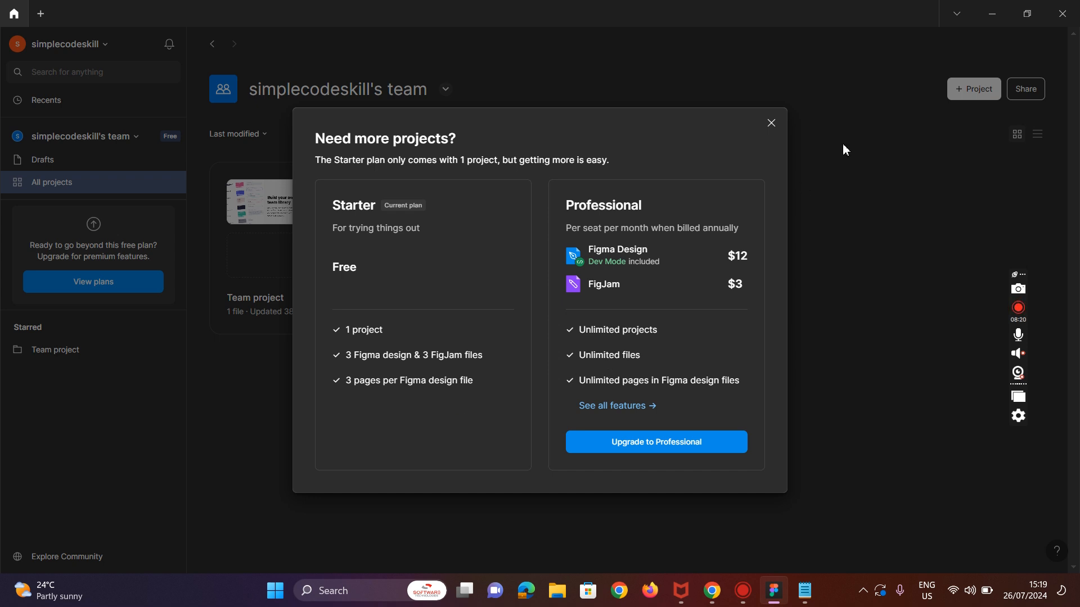
left_click(773, 123)
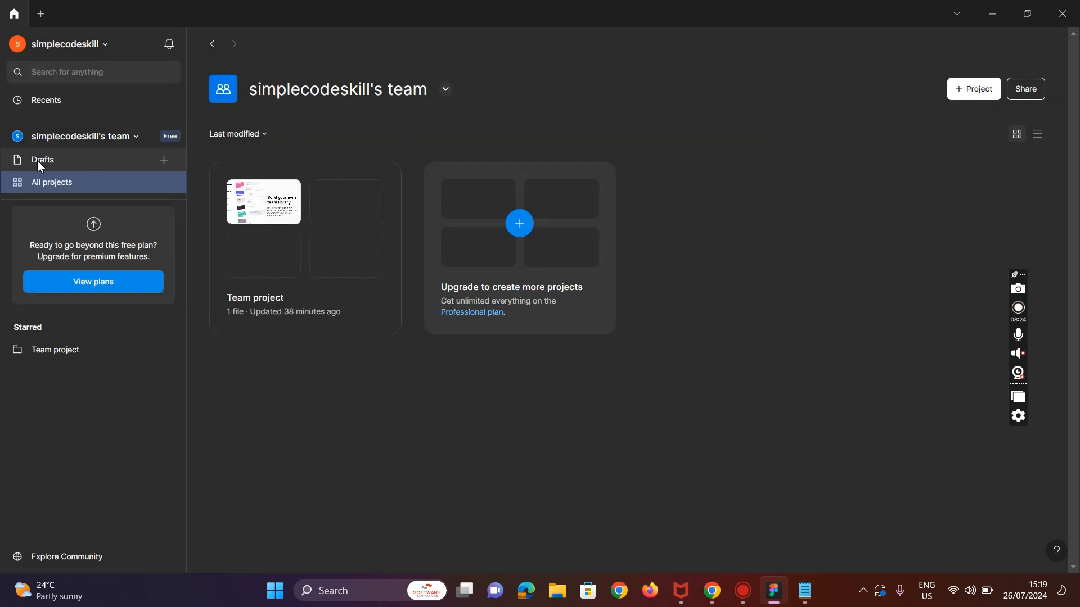
left_click(164, 160)
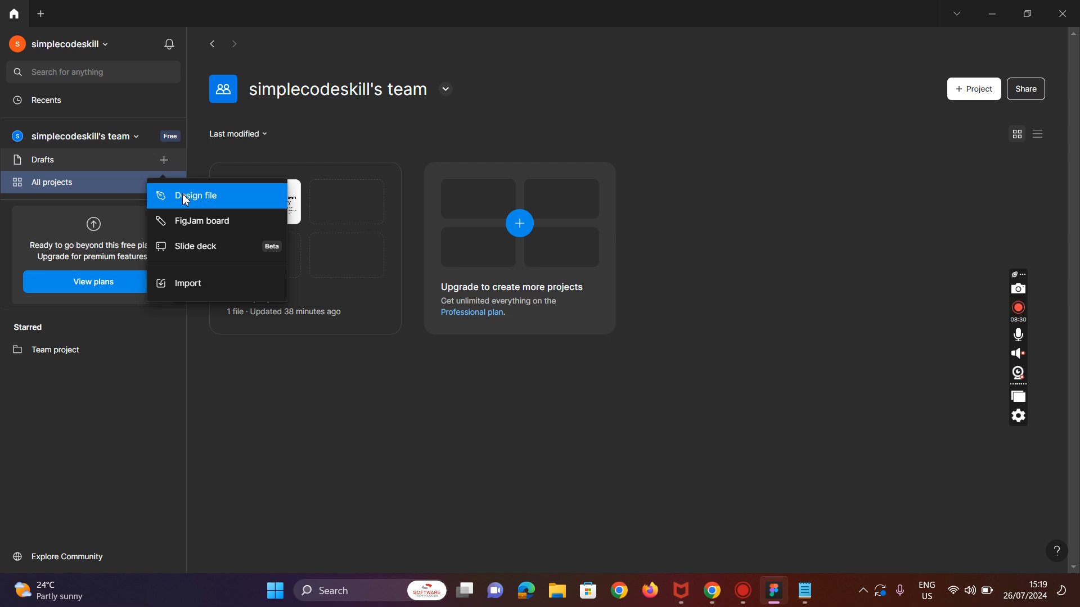
left_click(956, 93)
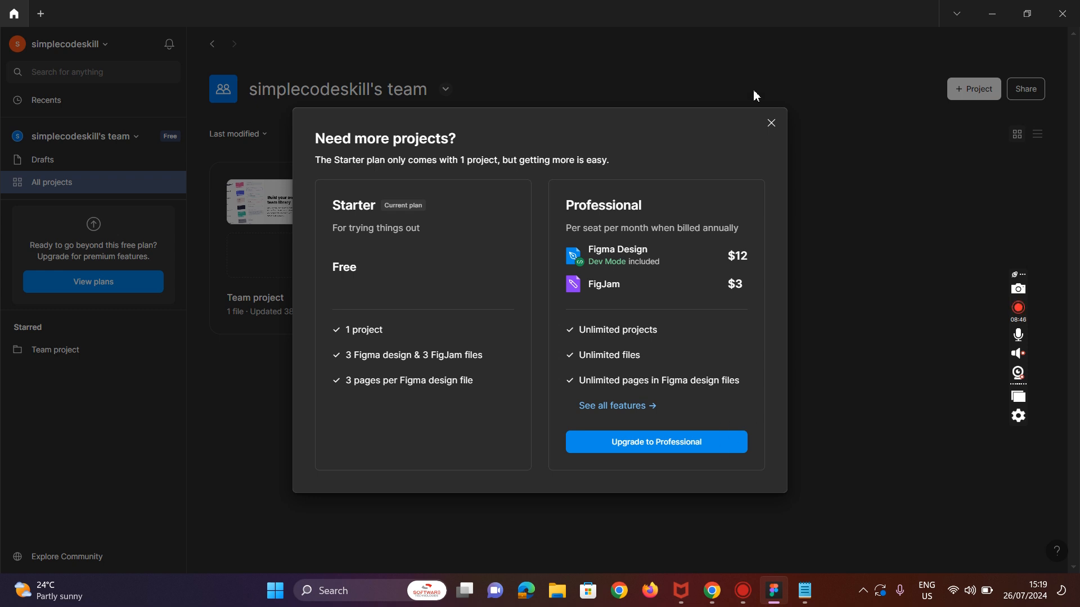
left_click(770, 121)
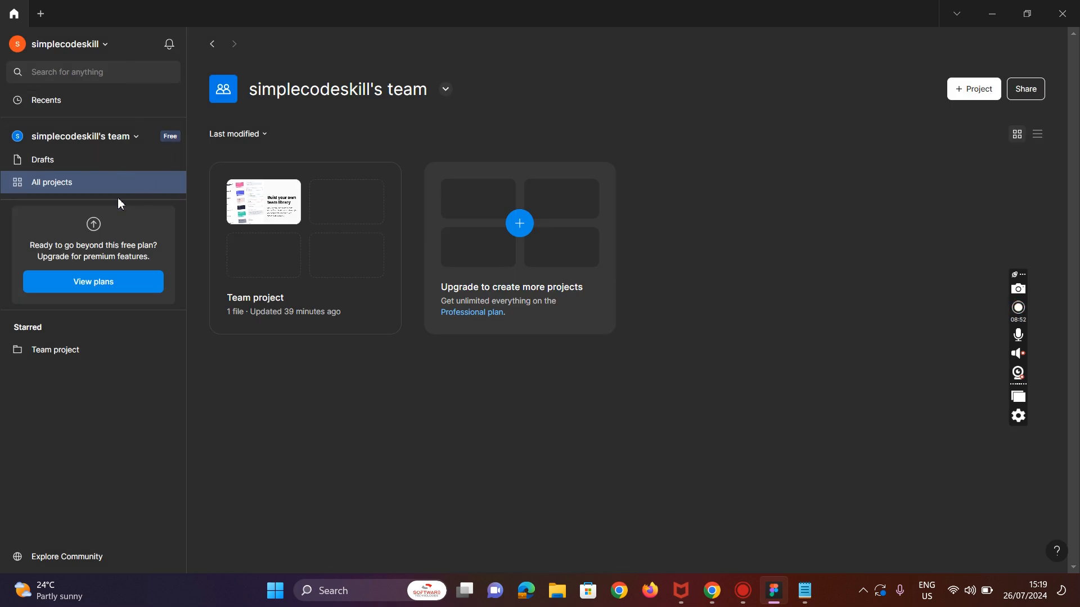
Step: Create a new design file in Drafts and dismiss the UI-kit tour popups
left_click(77, 162)
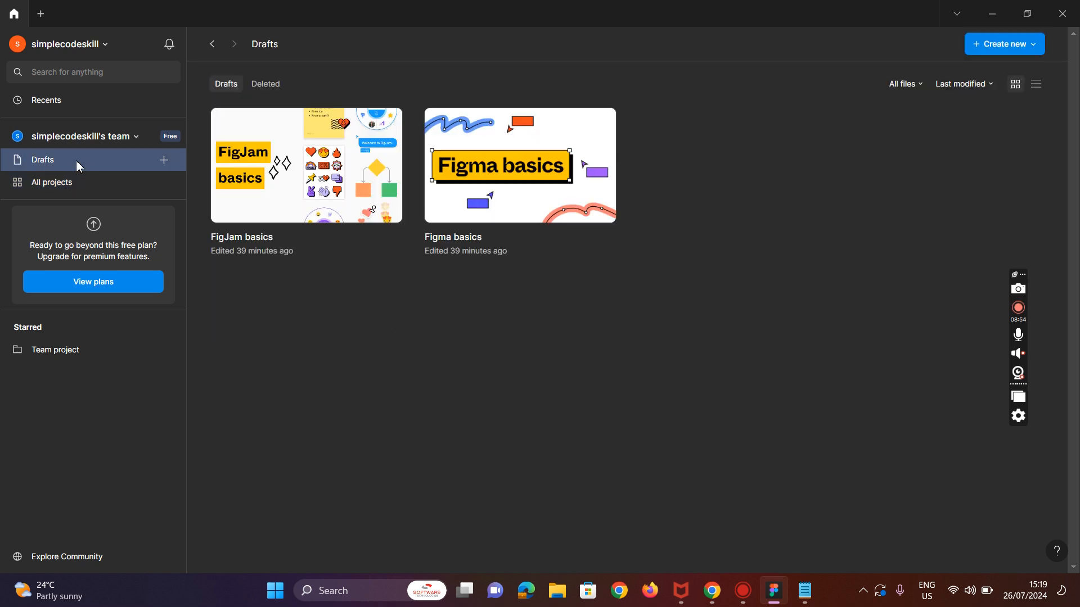
left_click(162, 161)
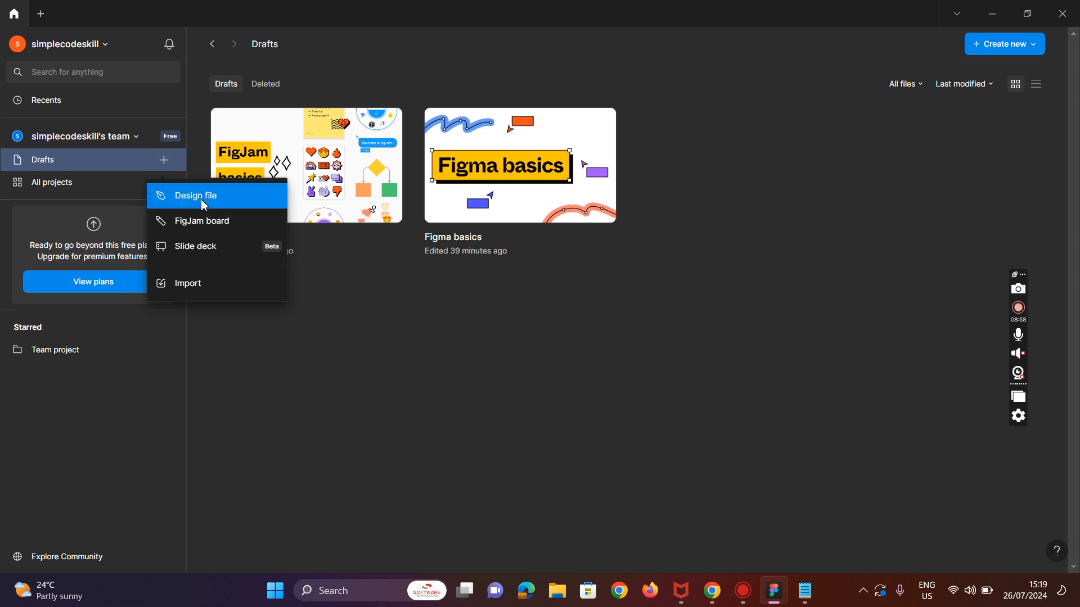
left_click(218, 207)
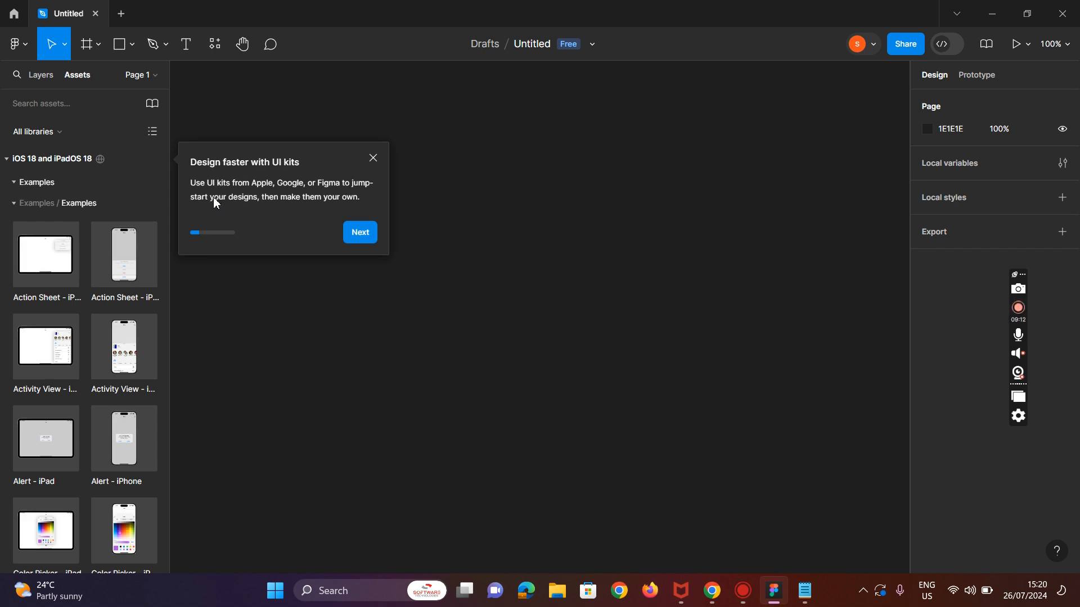
left_click(373, 158)
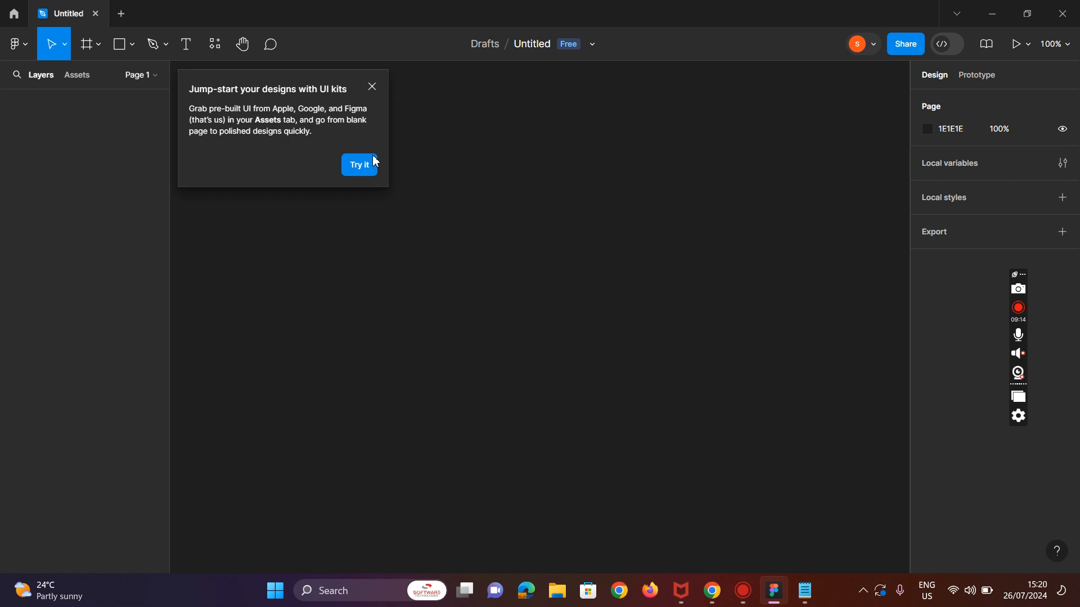
left_click(374, 88)
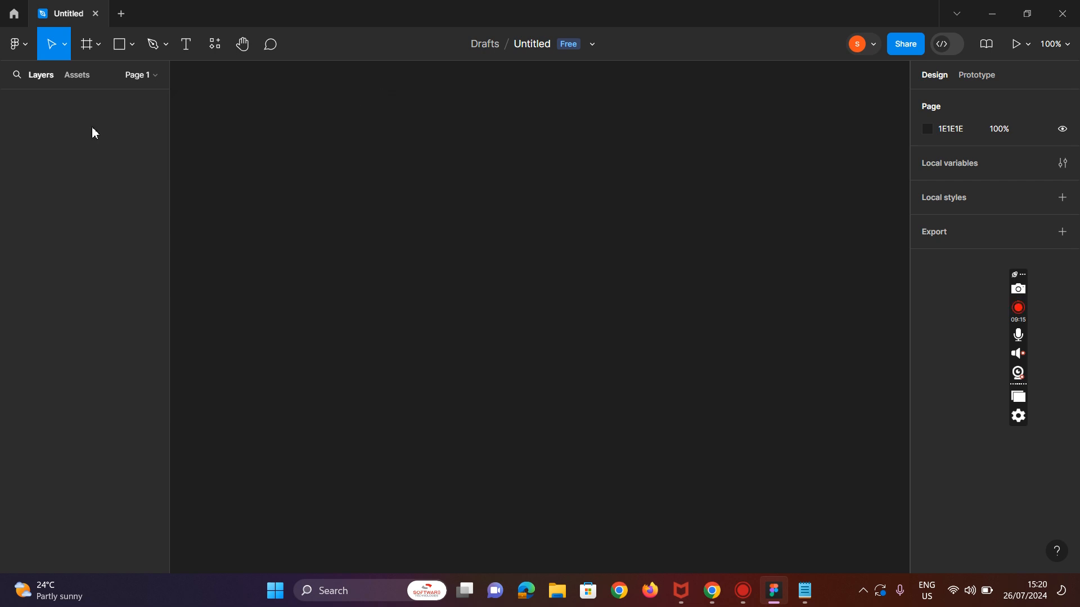
Step: Insert the 'Activity View - iPad' example from the iOS 18 and iPadOS 18 kit, agreeing to Apple's license
left_click(75, 74)
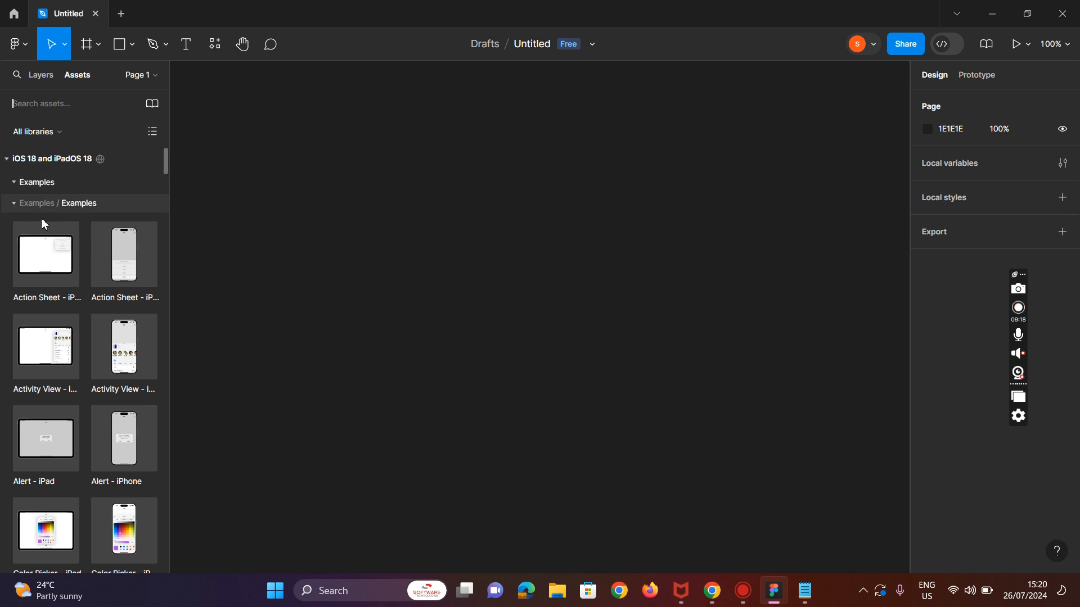
left_click(35, 363)
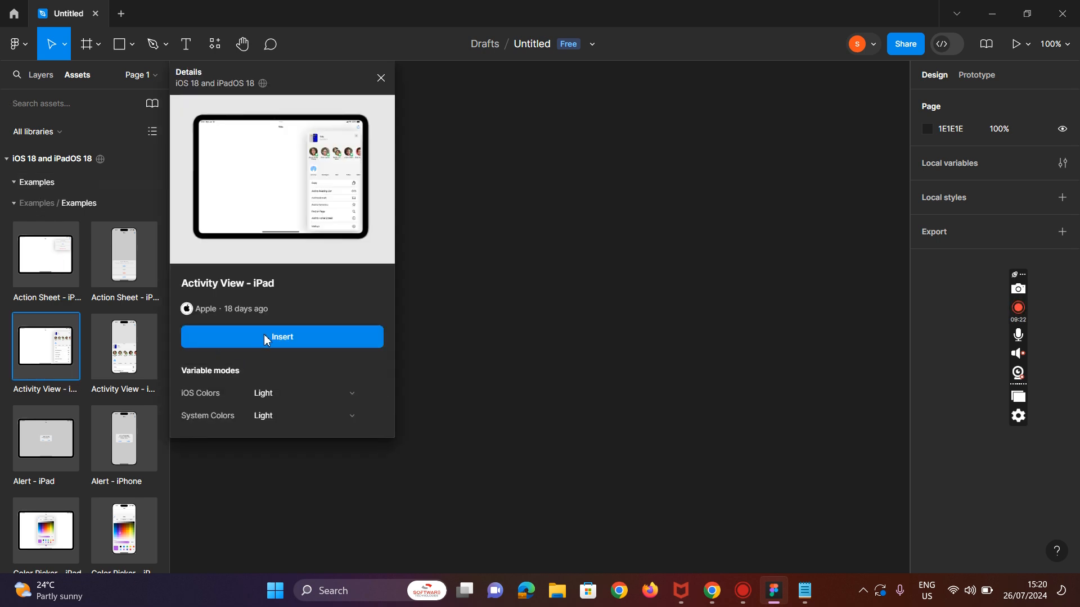
left_click(285, 345)
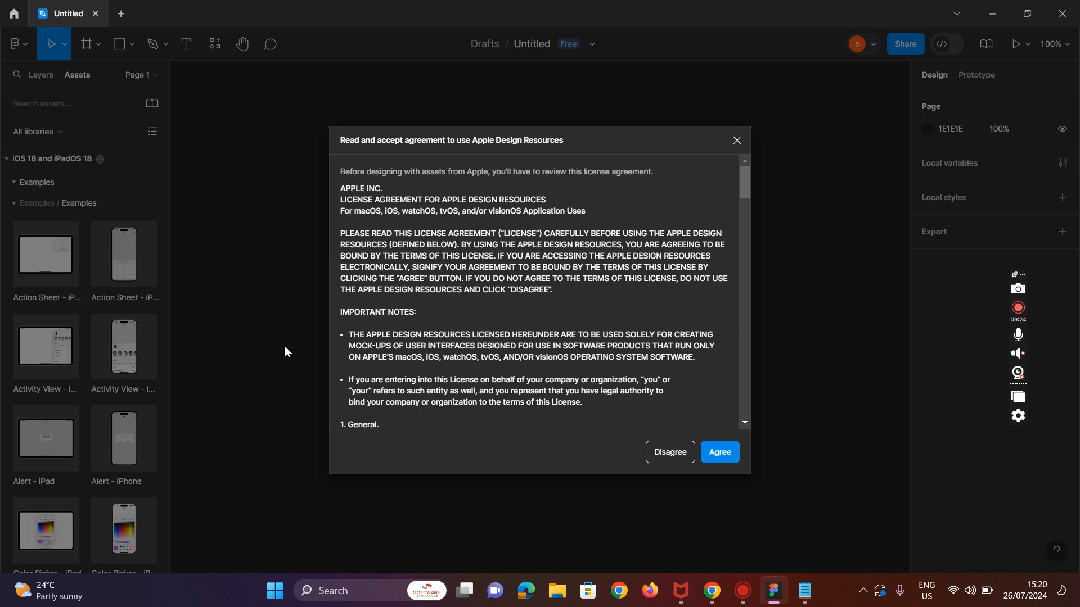
left_click(725, 460)
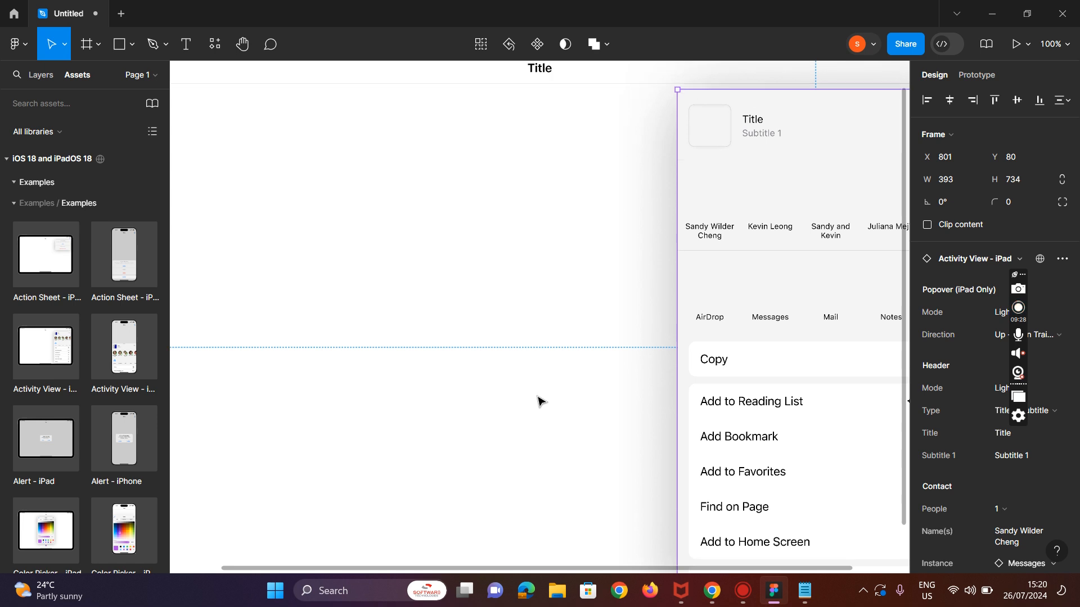
Step: Scroll through the inserted frame and the iOS 18 and iPadOS 18 example components
scroll(540, 394, "up", 3)
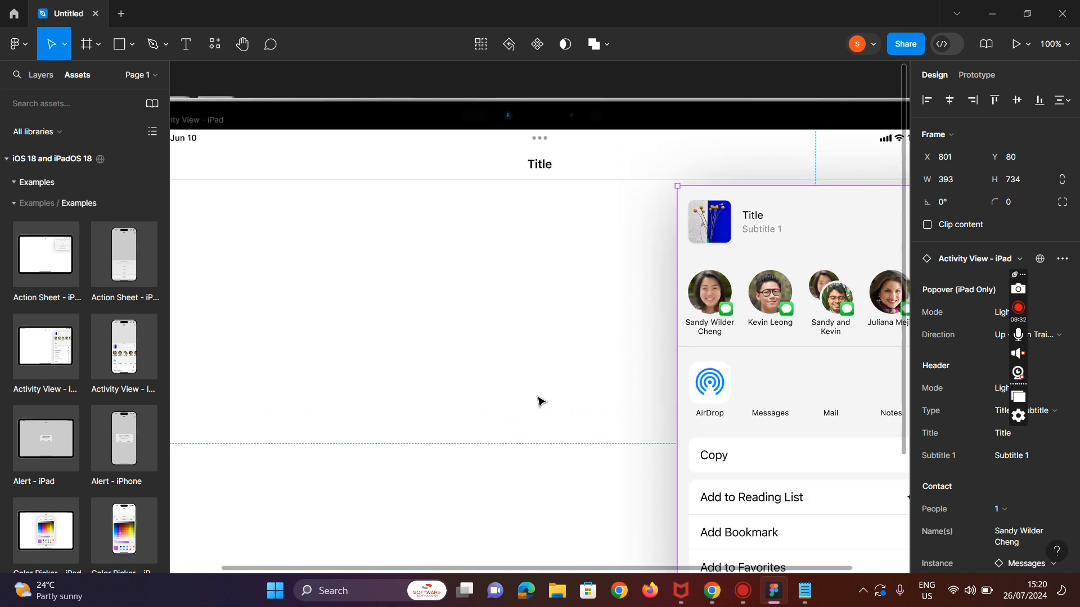
scroll(513, 381, "down", 5)
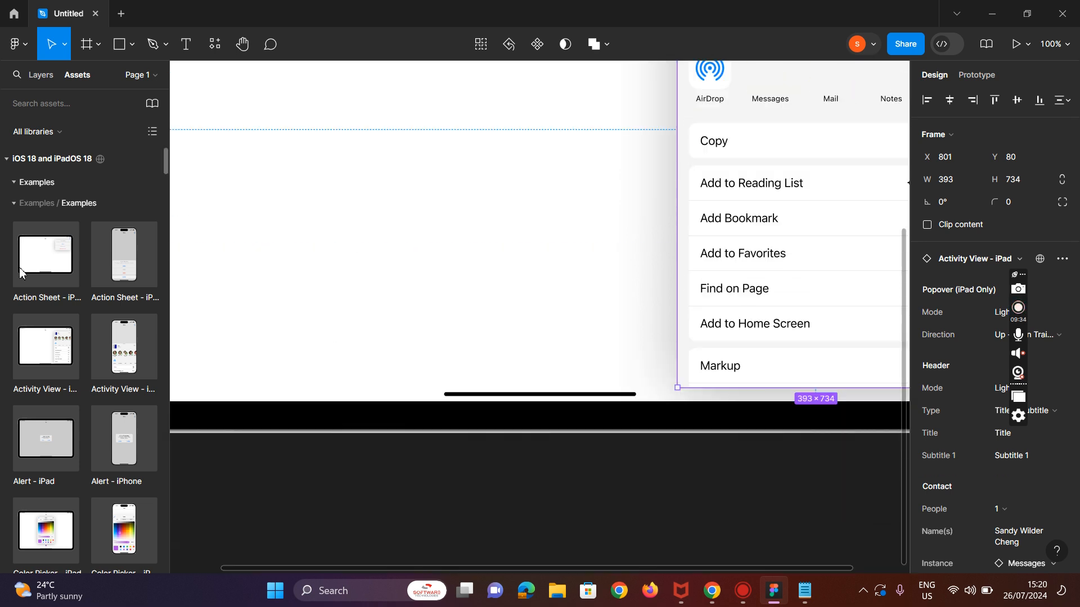
scroll(94, 433, "down", 5)
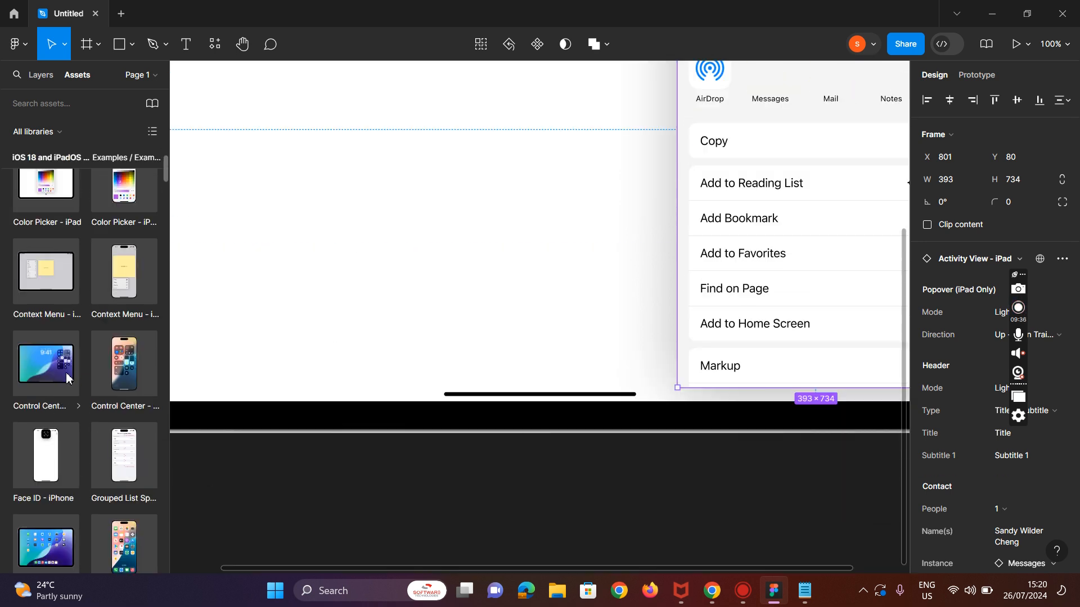
scroll(28, 495, "down", 5)
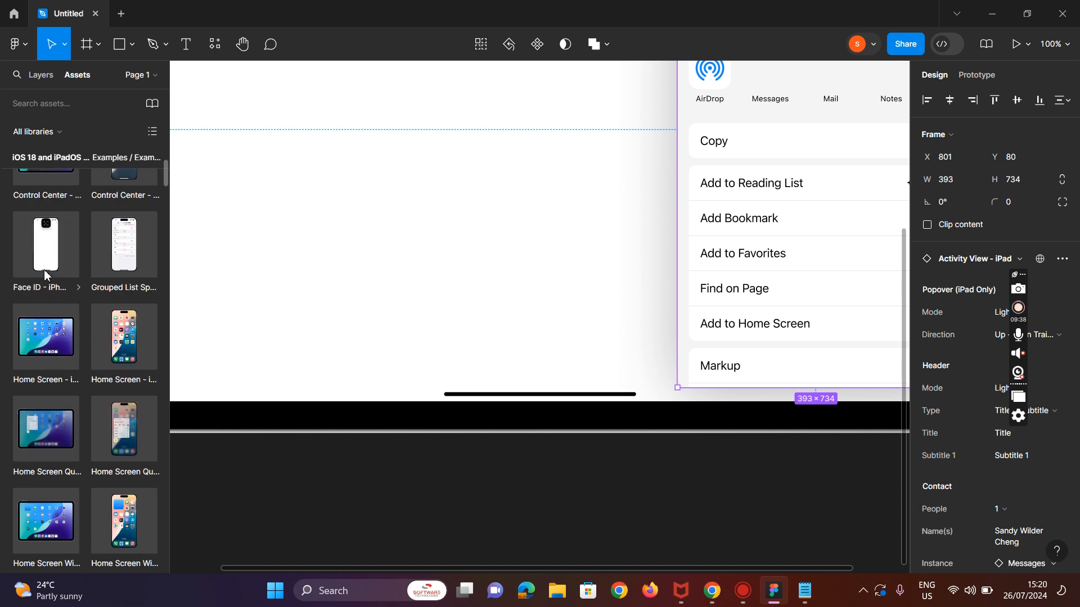
scroll(81, 471, "down", 6)
scroll(80, 467, "down", 5)
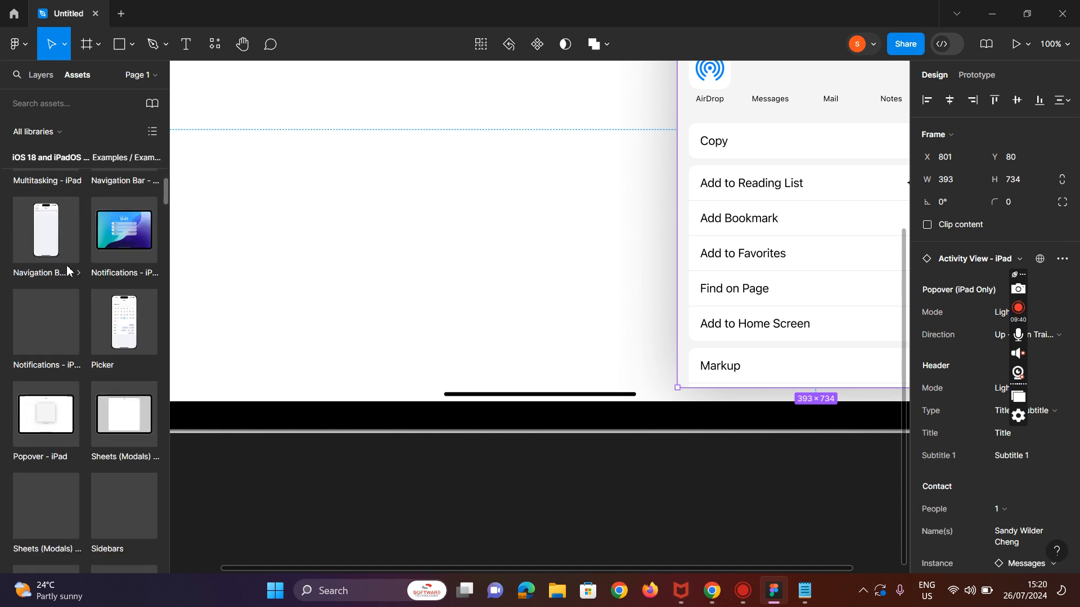
scroll(45, 388, "down", 1)
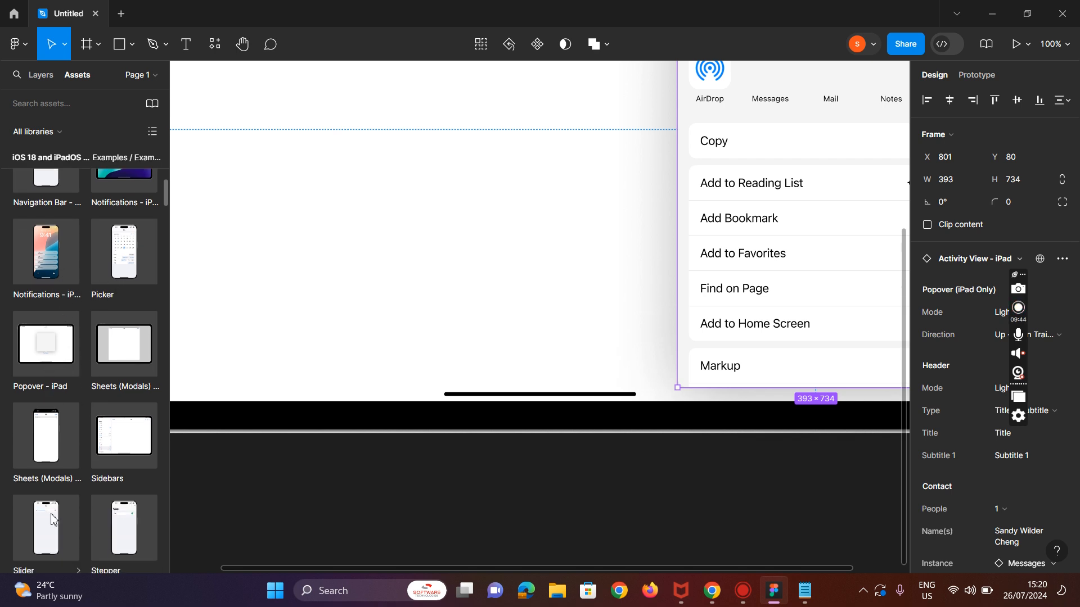
scroll(55, 520, "down", 3)
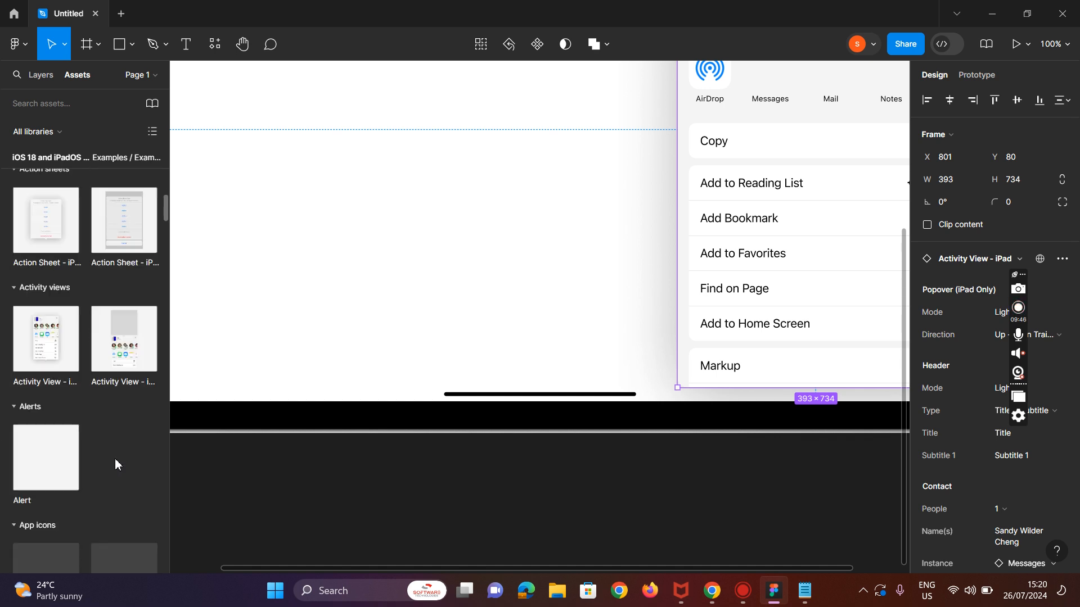
scroll(98, 471, "down", 1)
scroll(100, 474, "up", 13)
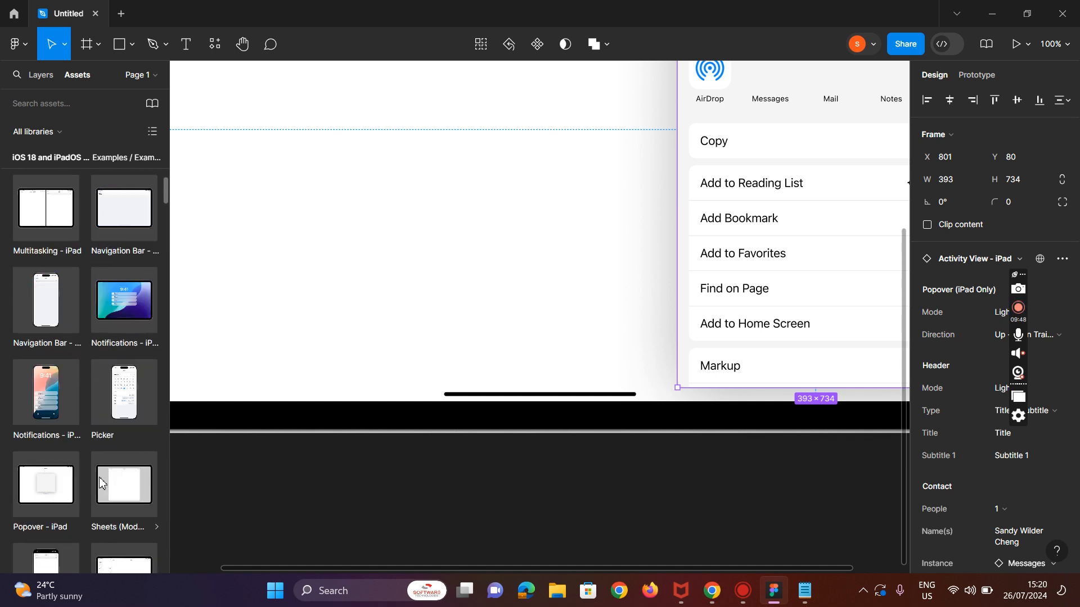
scroll(109, 400, "up", 5)
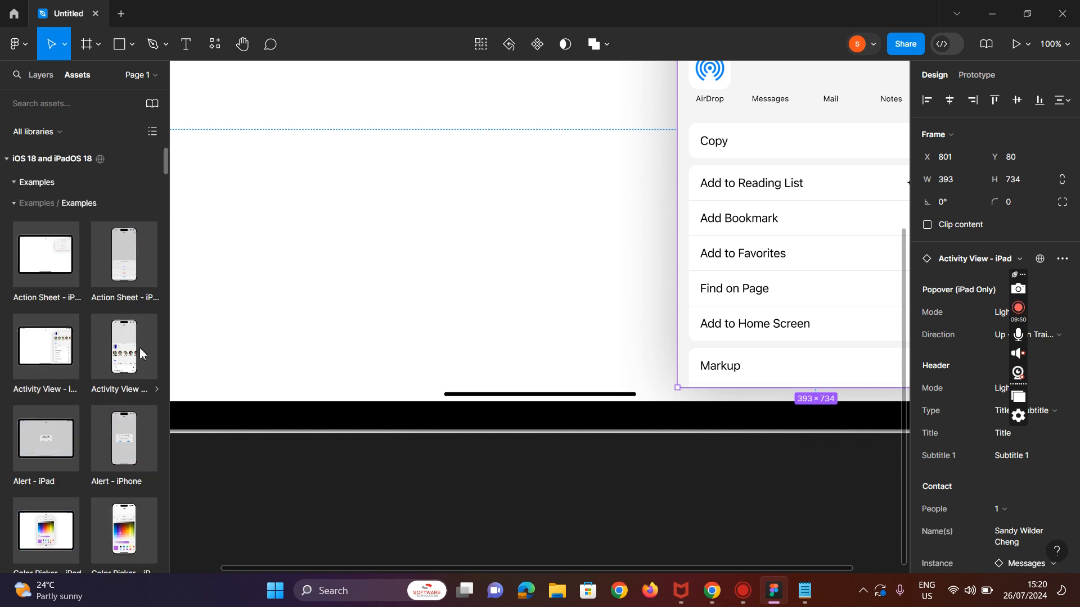
scroll(573, 357, "down", 5)
scroll(593, 365, "down", 5)
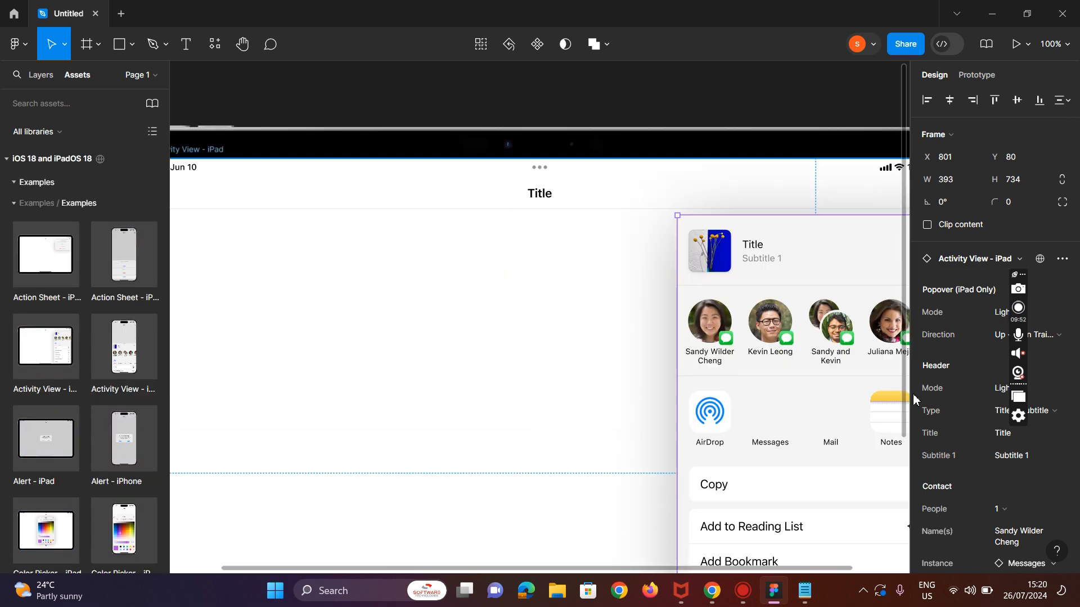
Step: Browse the asset libraries in the Assets panel, collapsing and expanding the kits and checking the library filter
left_click(13, 183)
left_click(6, 163)
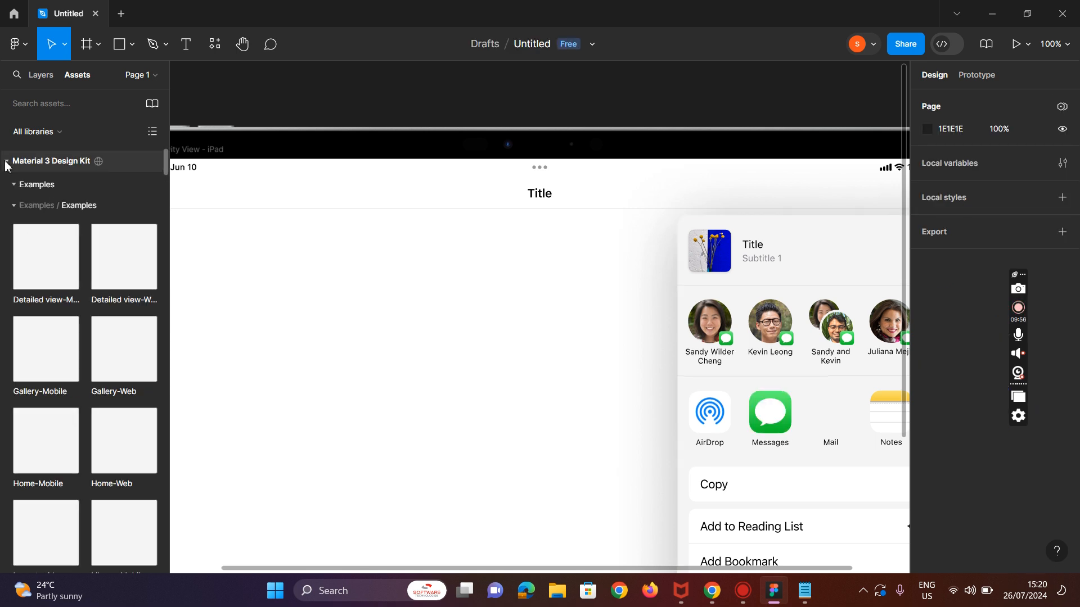
left_click(6, 162)
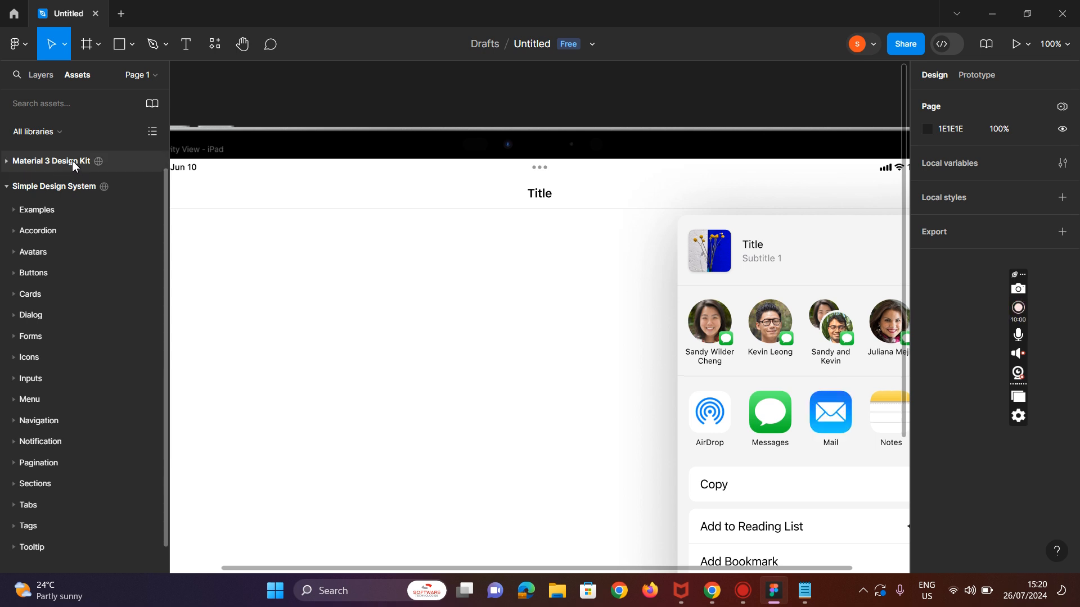
left_click(14, 162)
left_click(15, 163)
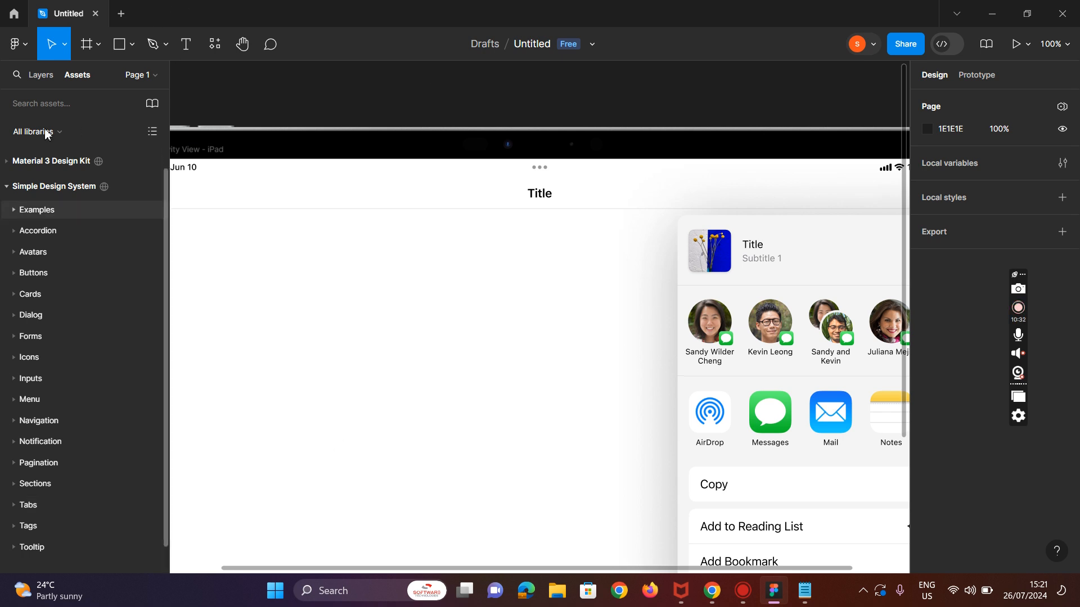
scroll(697, 243, "down", 3)
scroll(683, 264, "up", 3)
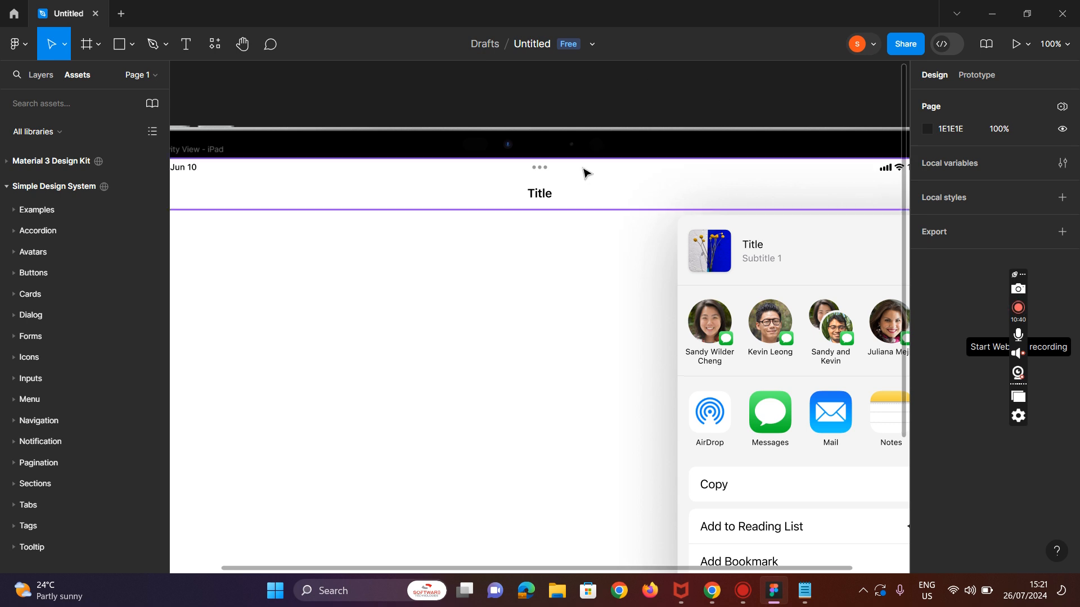
left_click(51, 133)
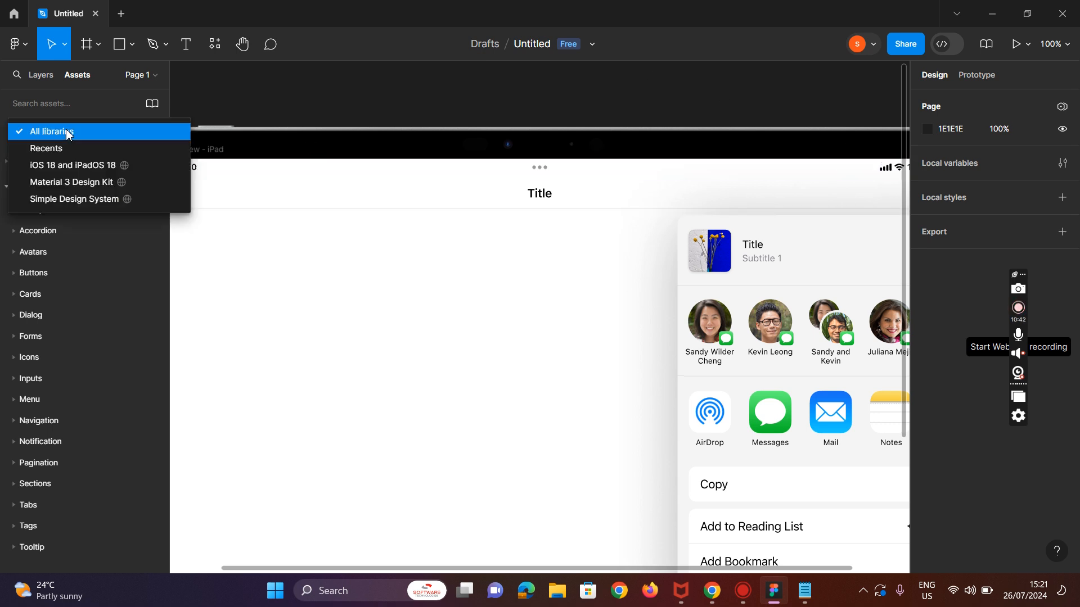
left_click(28, 138)
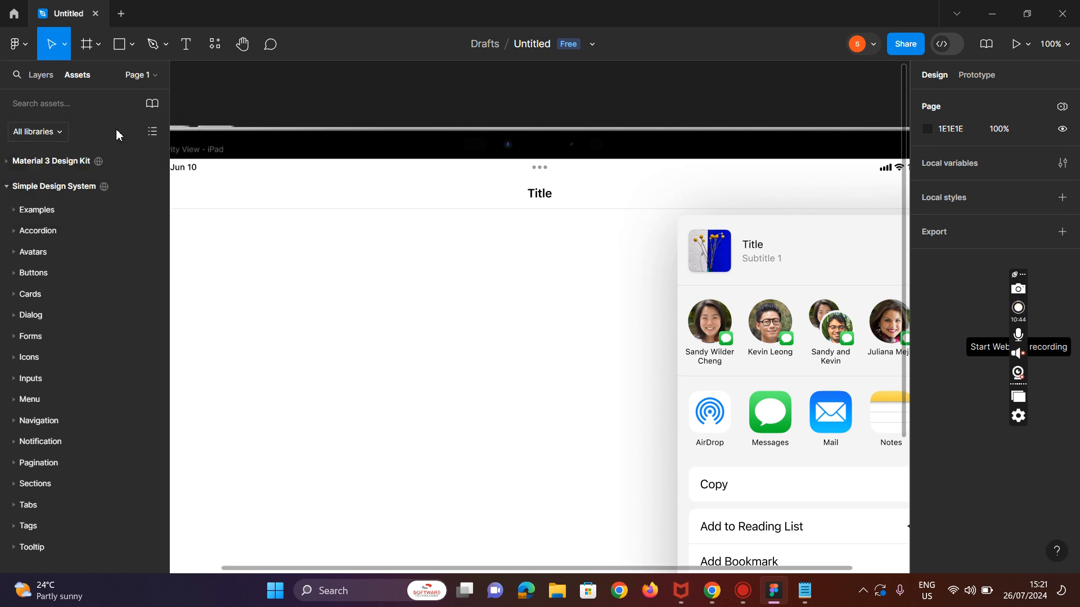
scroll(373, 337, "up", 3)
scroll(672, 257, "down", 3)
scroll(477, 453, "down", 3)
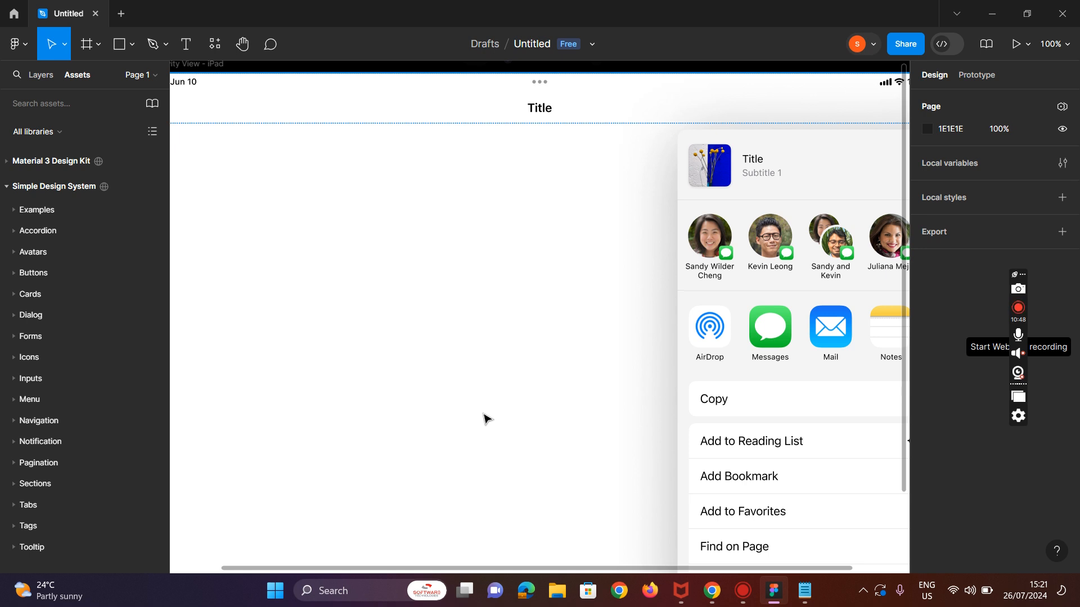
Step: Draw a frame about 684 × 726 over the left part of the iPad screen in the example
key("minus")
left_click(279, 306)
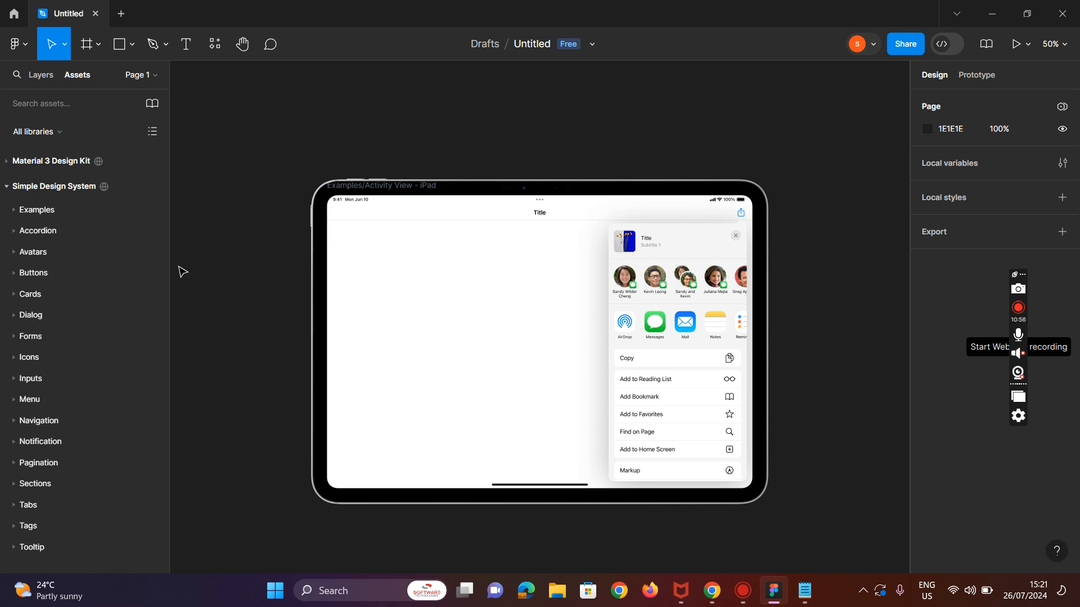
left_click(99, 53)
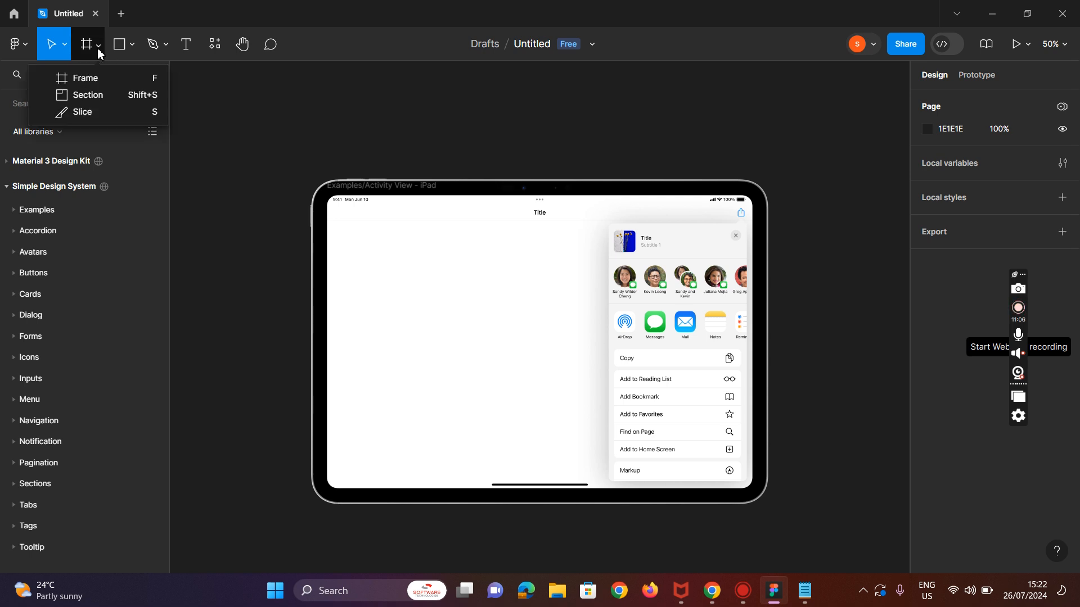
left_click(89, 84)
left_click_drag(326, 226, 606, 481)
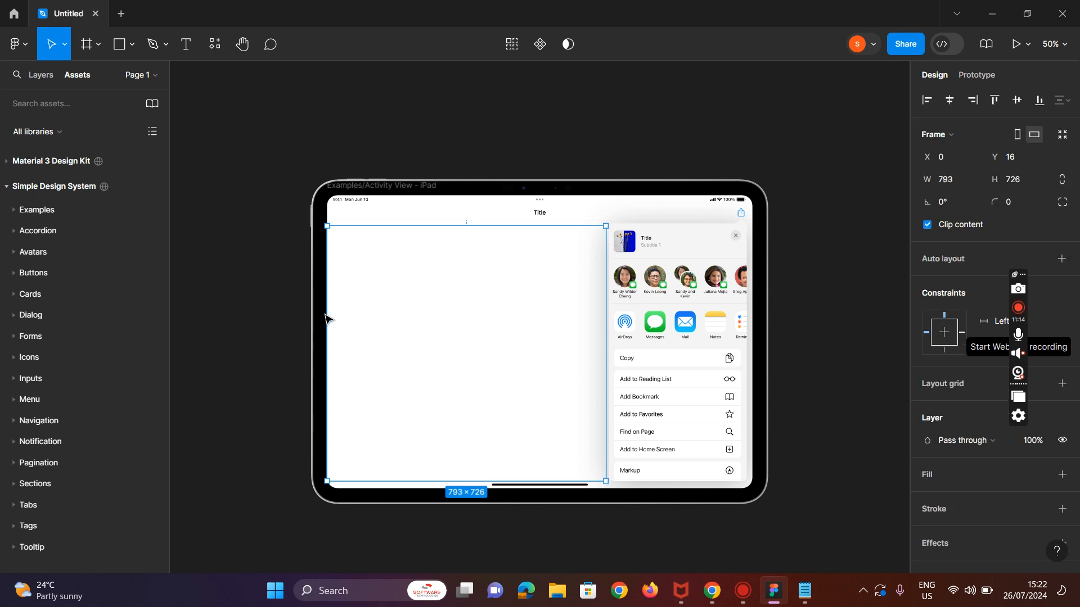
left_click_drag(326, 319, 340, 320)
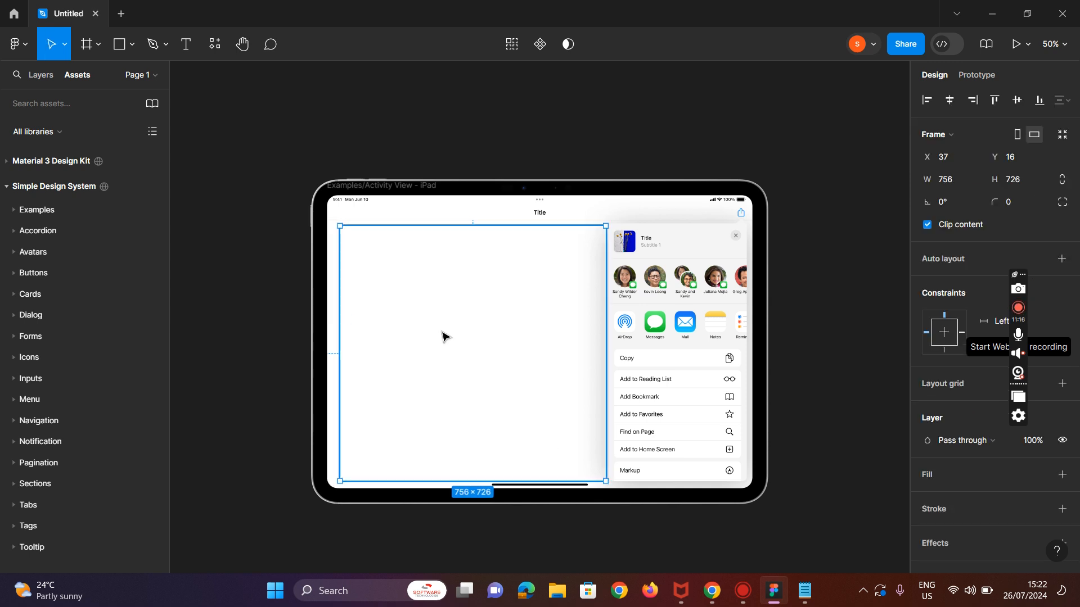
left_click_drag(606, 353, 581, 353)
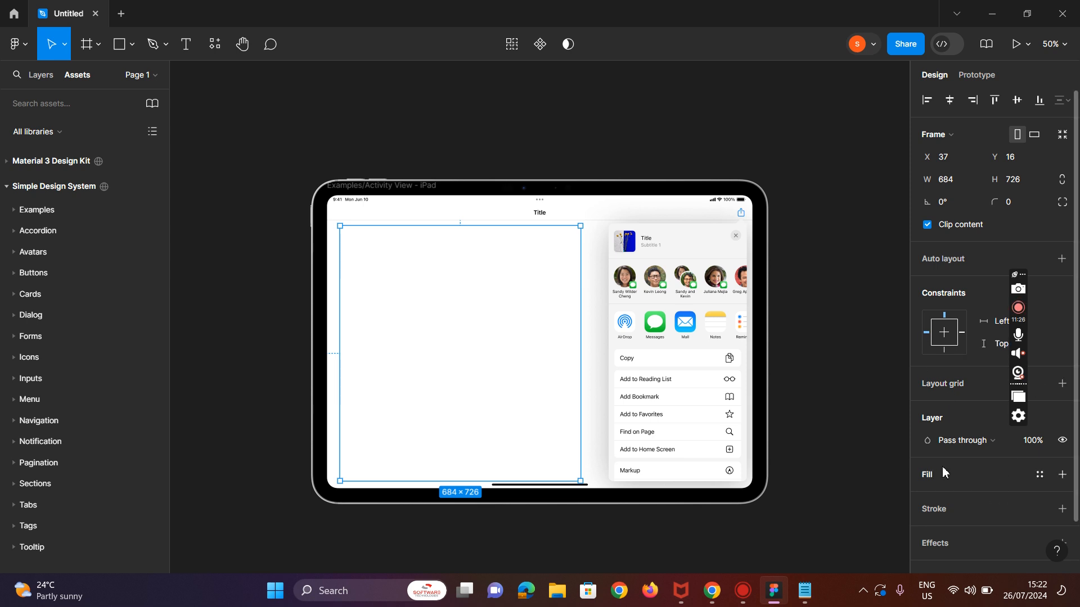
Step: Add a fill to the new frame and set its colour to light blue B3D2F7
left_click(927, 478)
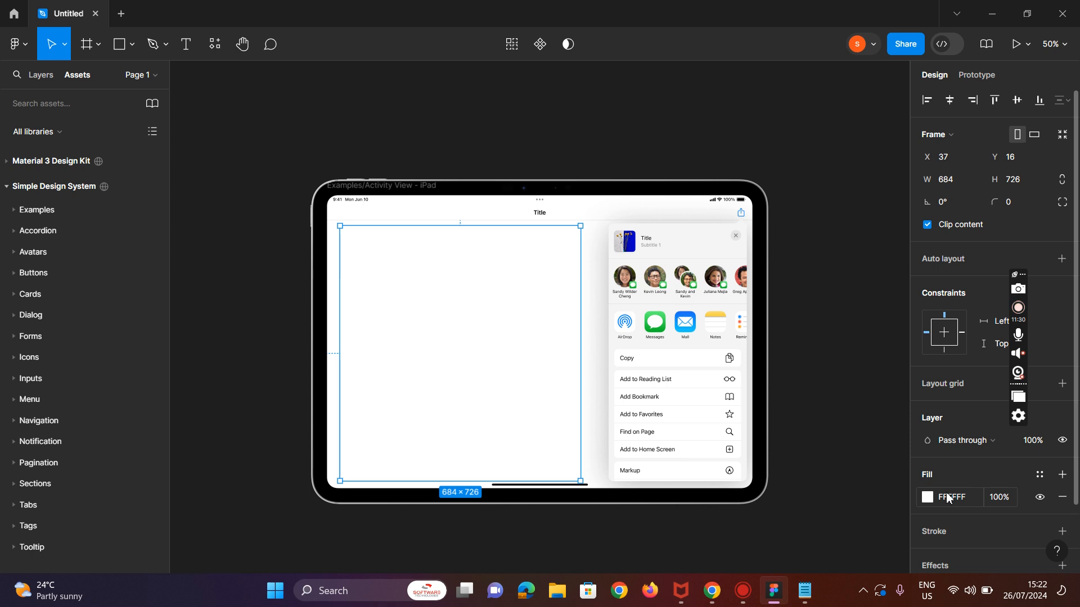
left_click(928, 498)
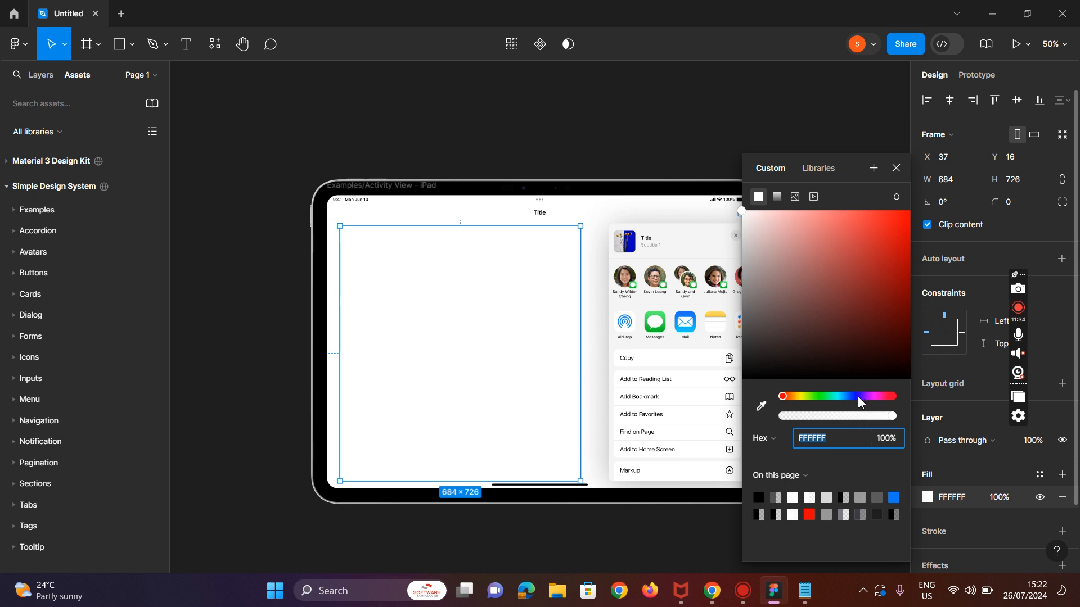
left_click(837, 401)
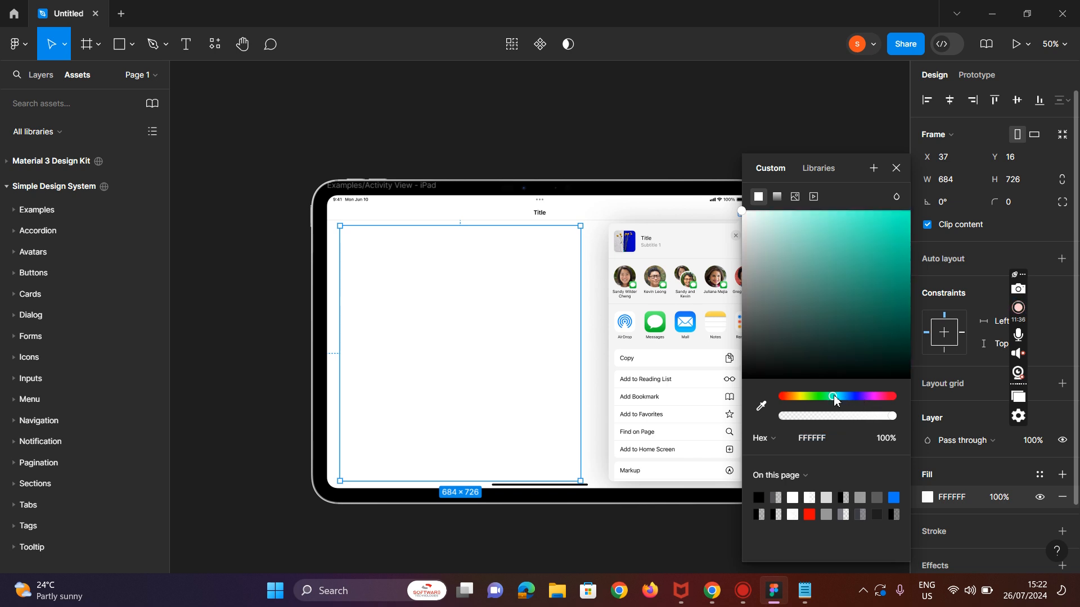
left_click(788, 219)
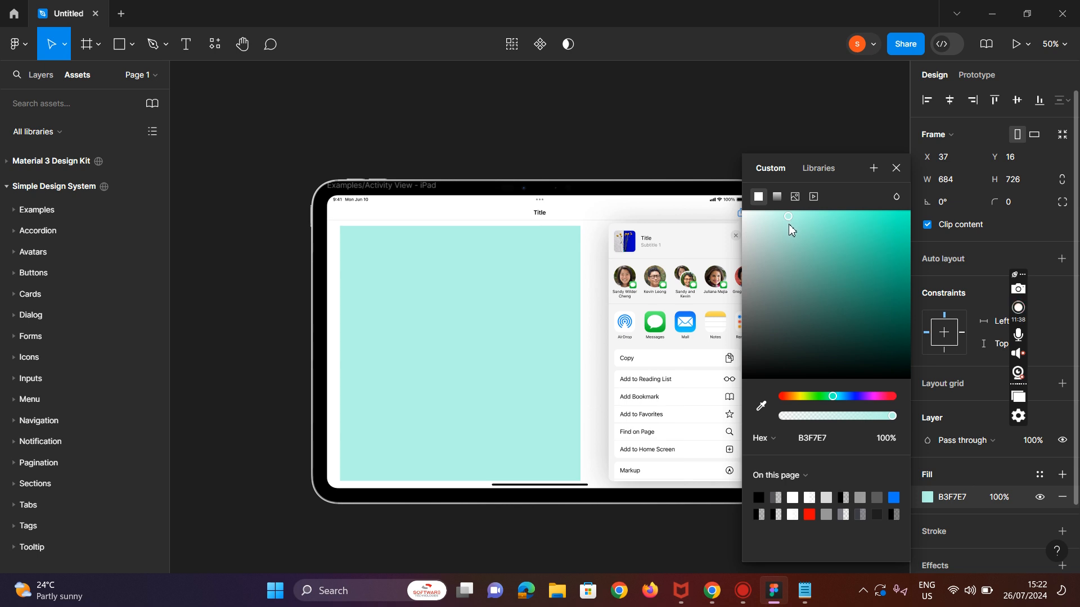
left_click(844, 397)
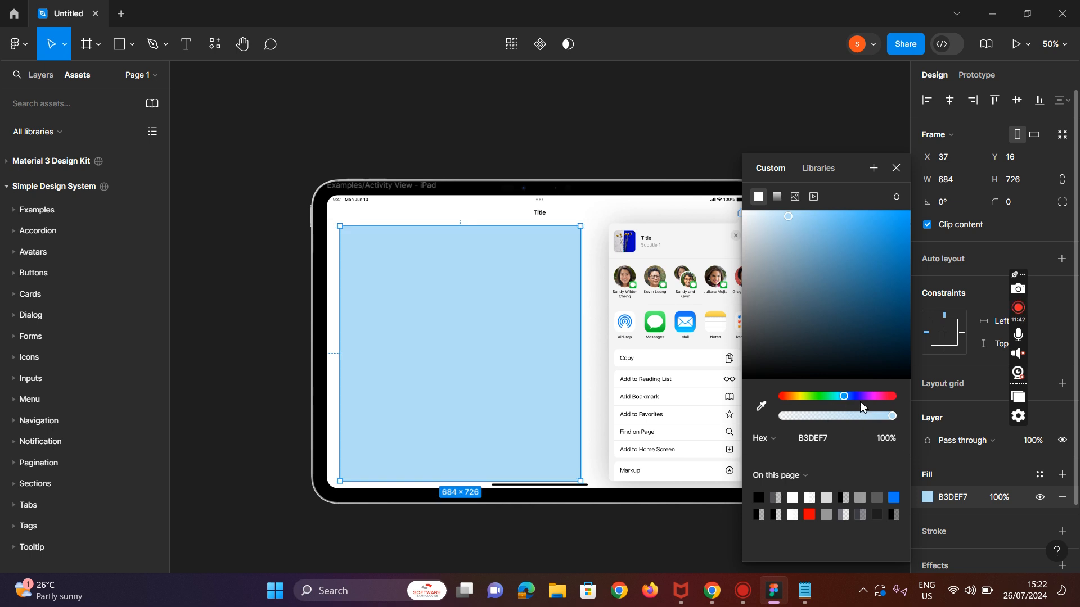
left_click(856, 397)
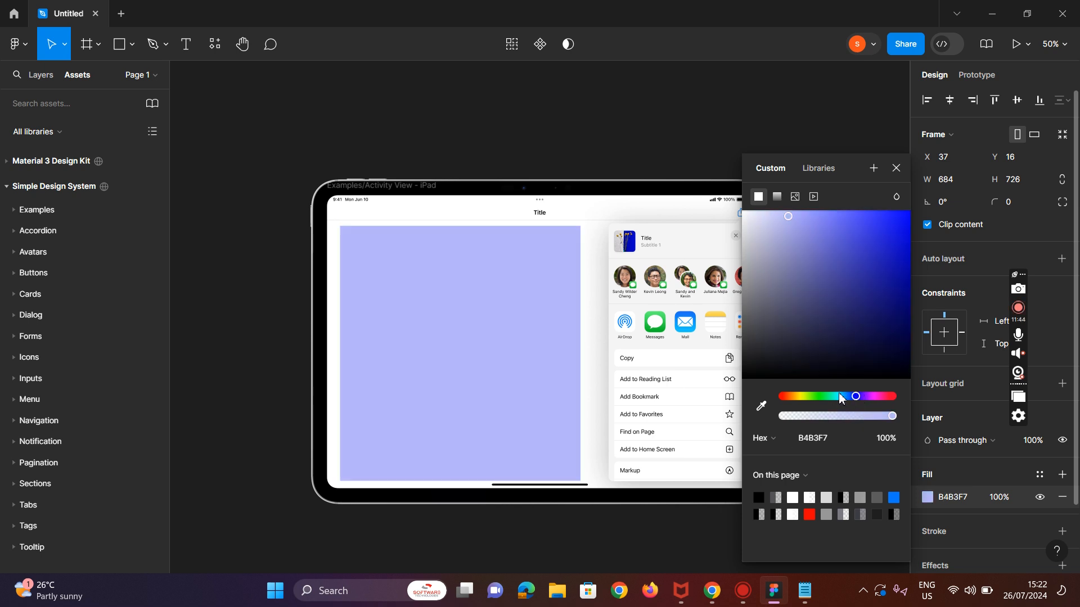
left_click(801, 396)
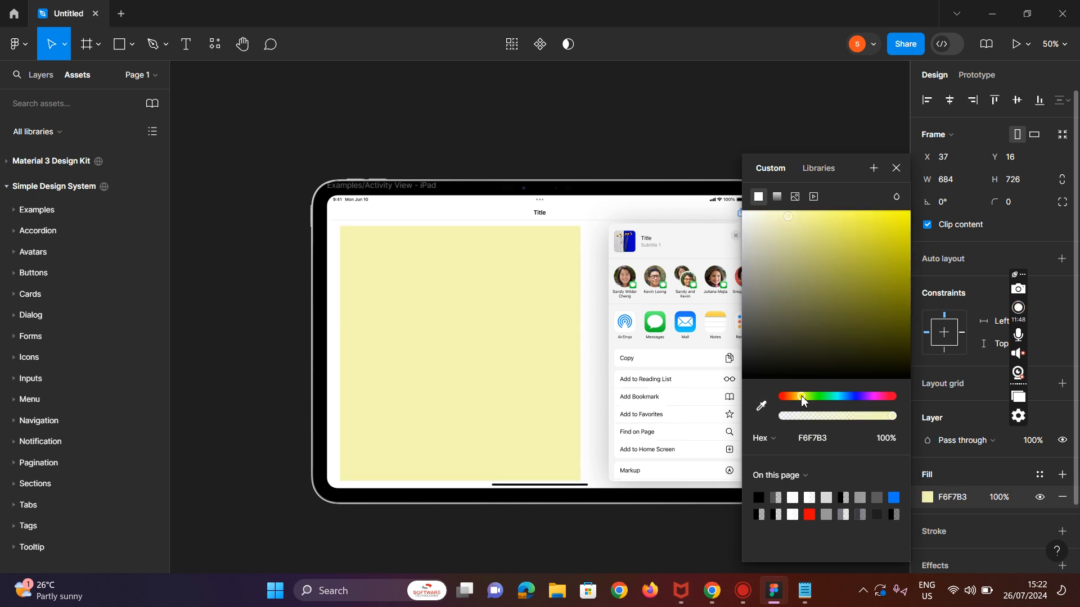
left_click(786, 400)
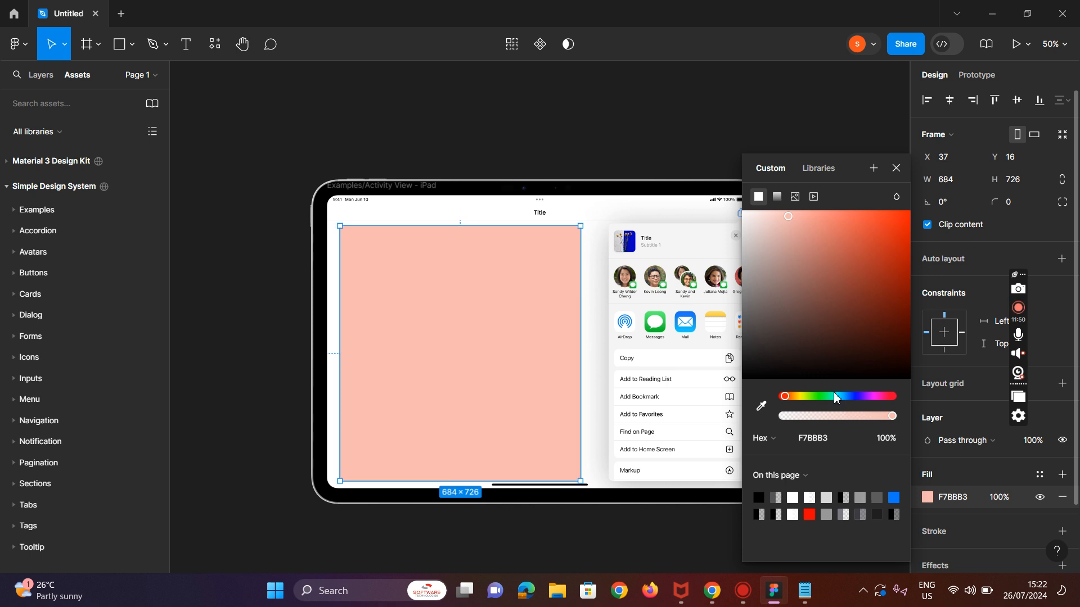
left_click(834, 396)
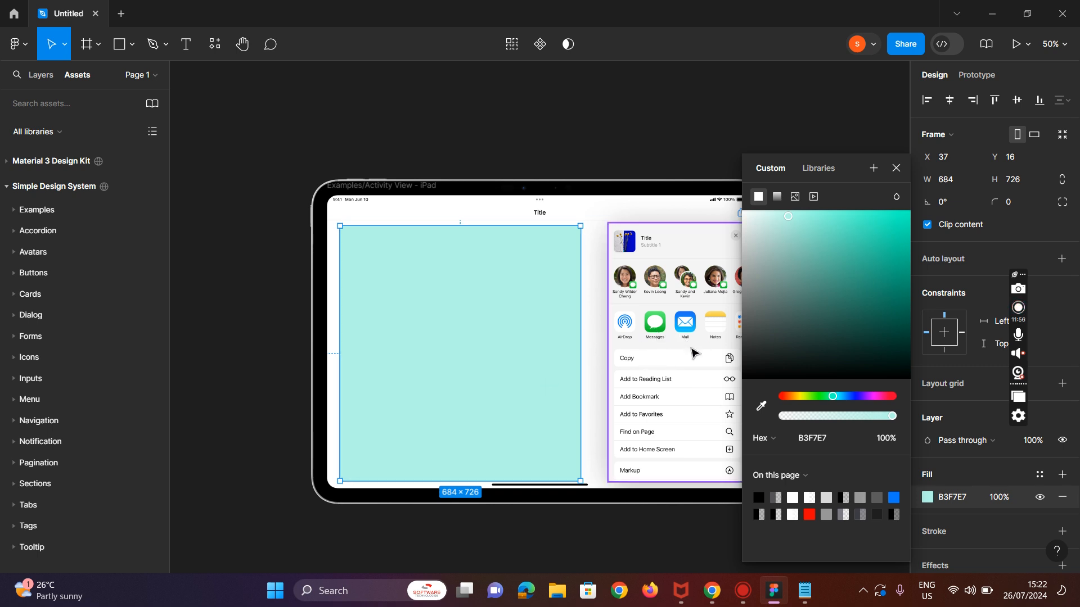
left_click(846, 397)
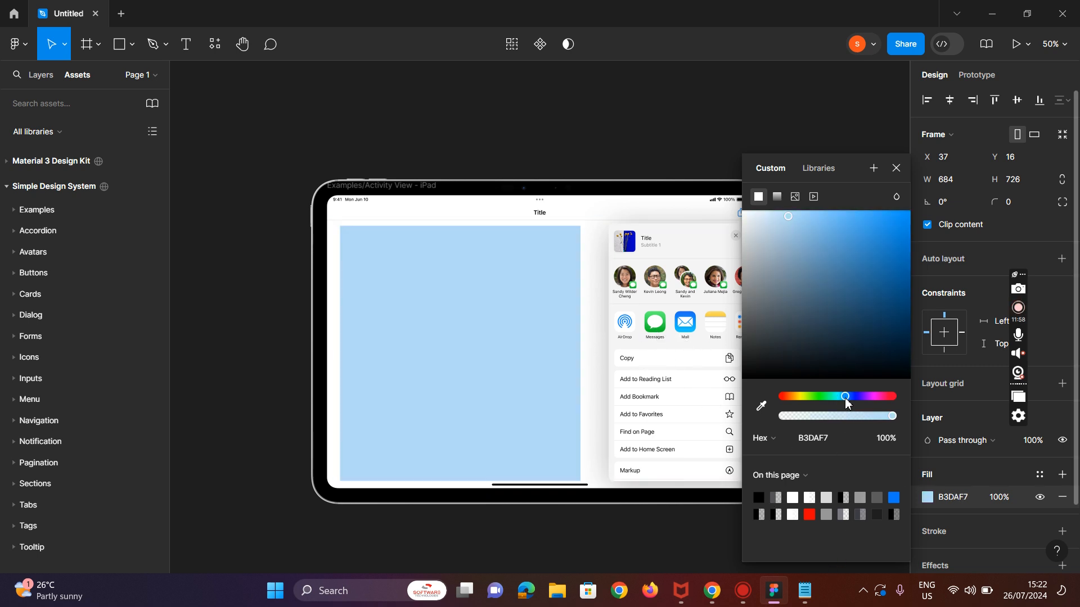
left_click_drag(849, 401, 851, 402)
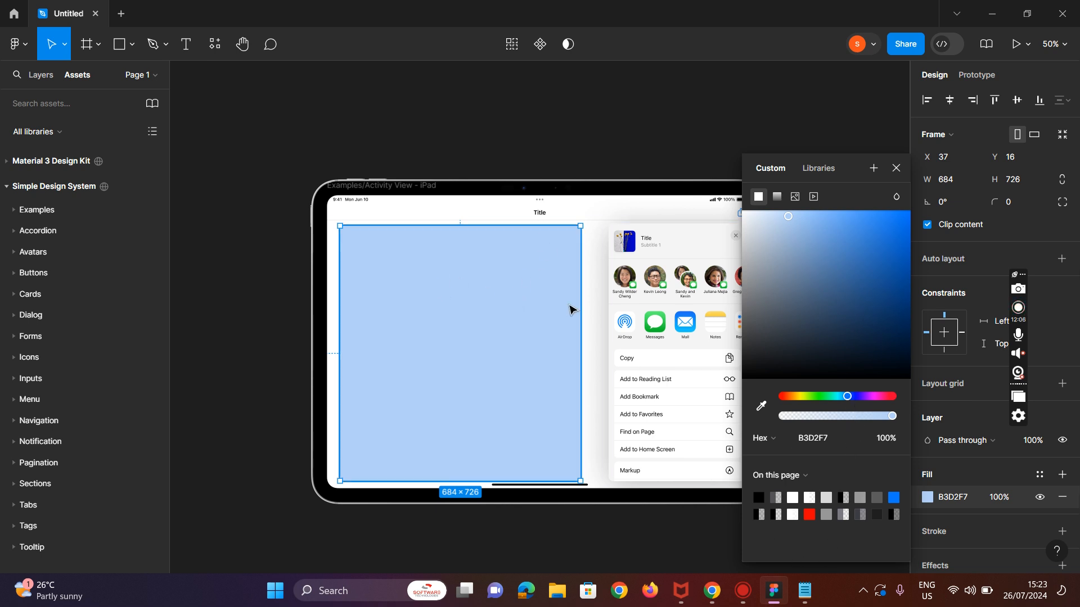
left_click(896, 169)
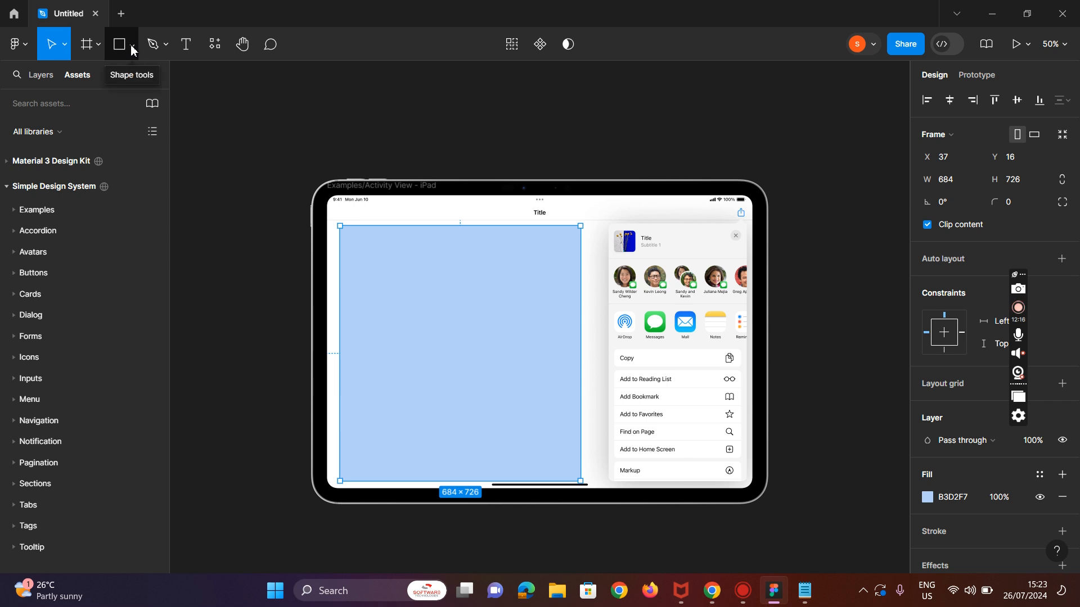
Step: Draw a slice about 684 × 2 across the top of the blue frame
left_click(98, 45)
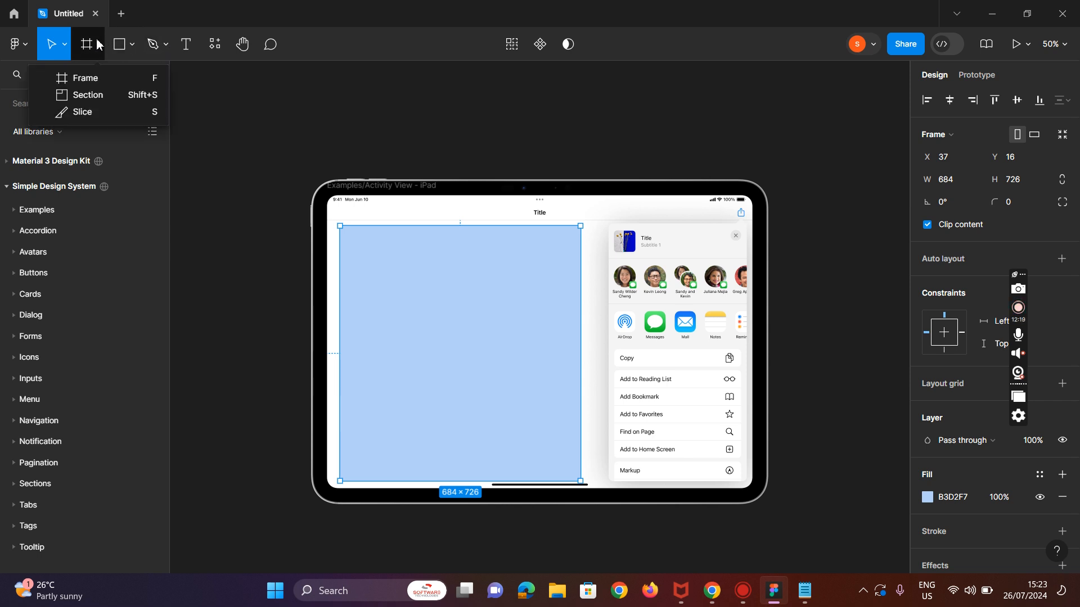
left_click(99, 112)
left_click_drag(339, 264, 580, 248)
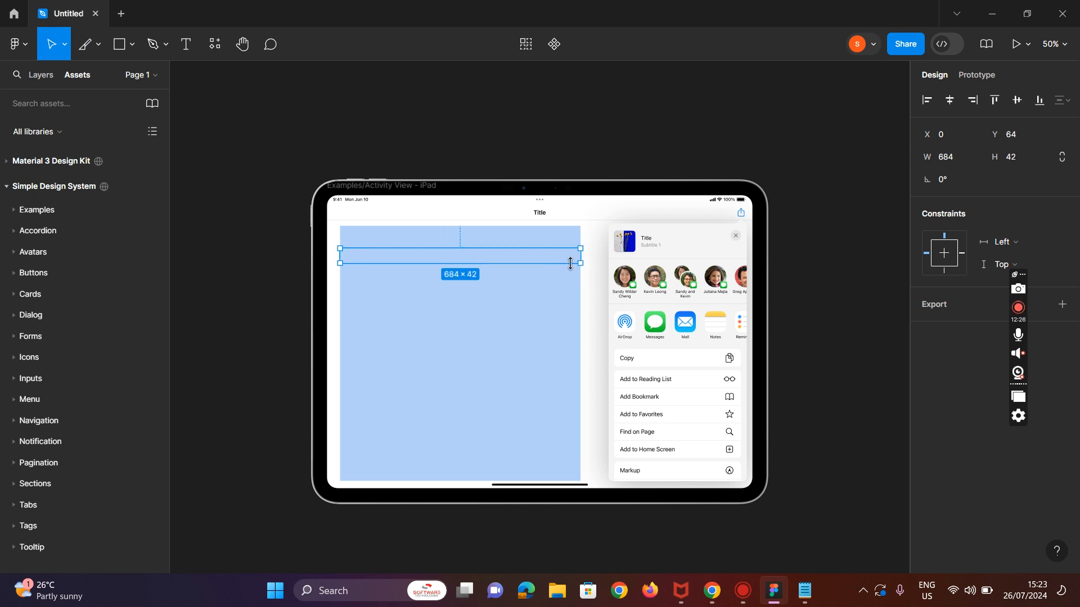
left_click_drag(580, 263, 580, 248)
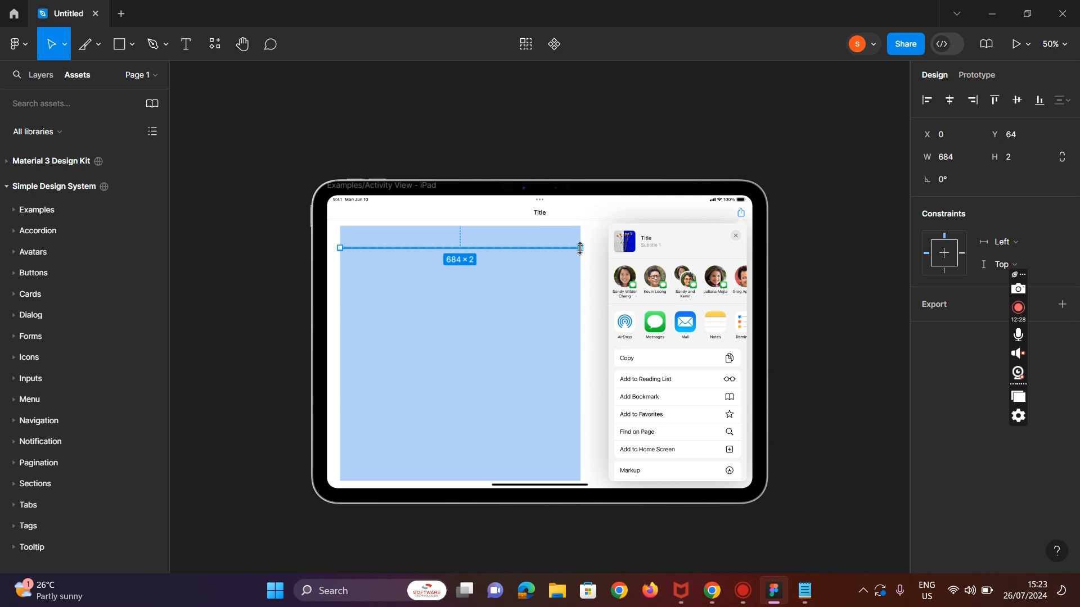
left_click(526, 309)
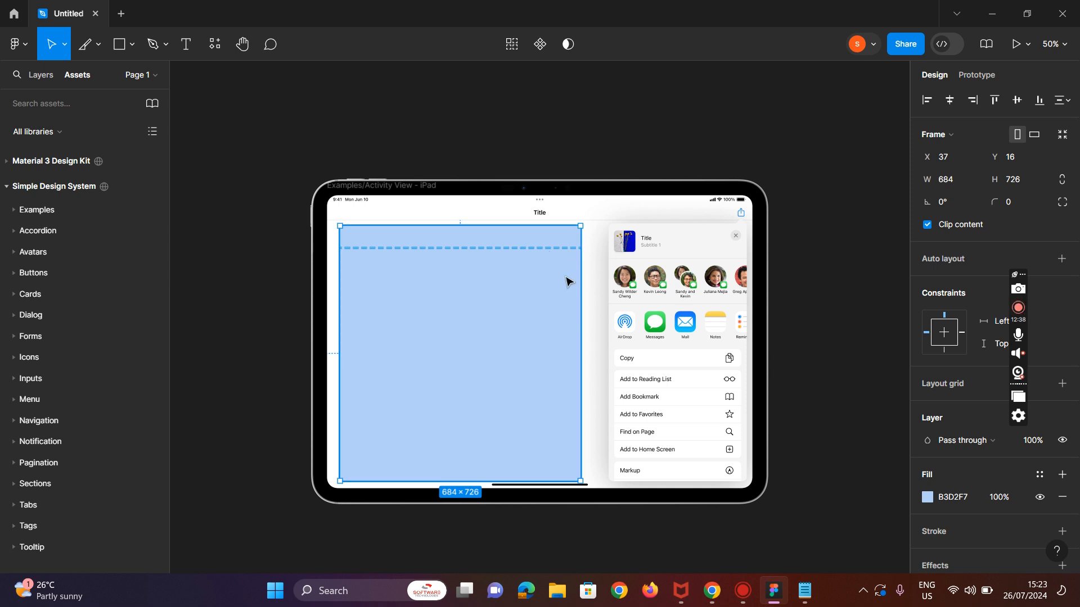
Step: Resize the blue frame to about 684 × 704 so it fills the left screen area again
left_click_drag(577, 224, 545, 312)
left_click(560, 336)
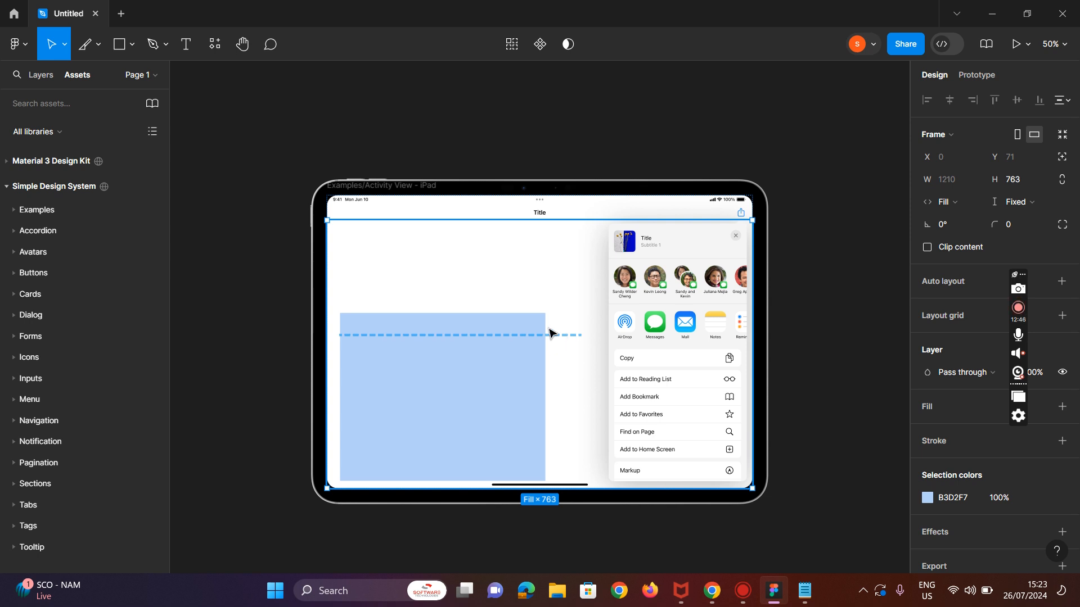
left_click(498, 365)
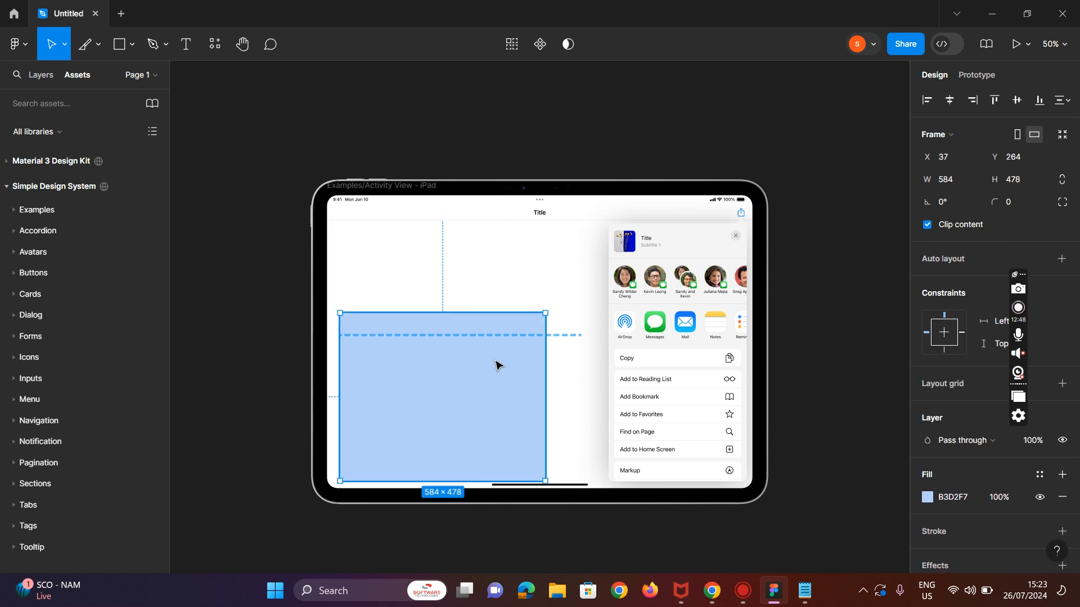
left_click(562, 339)
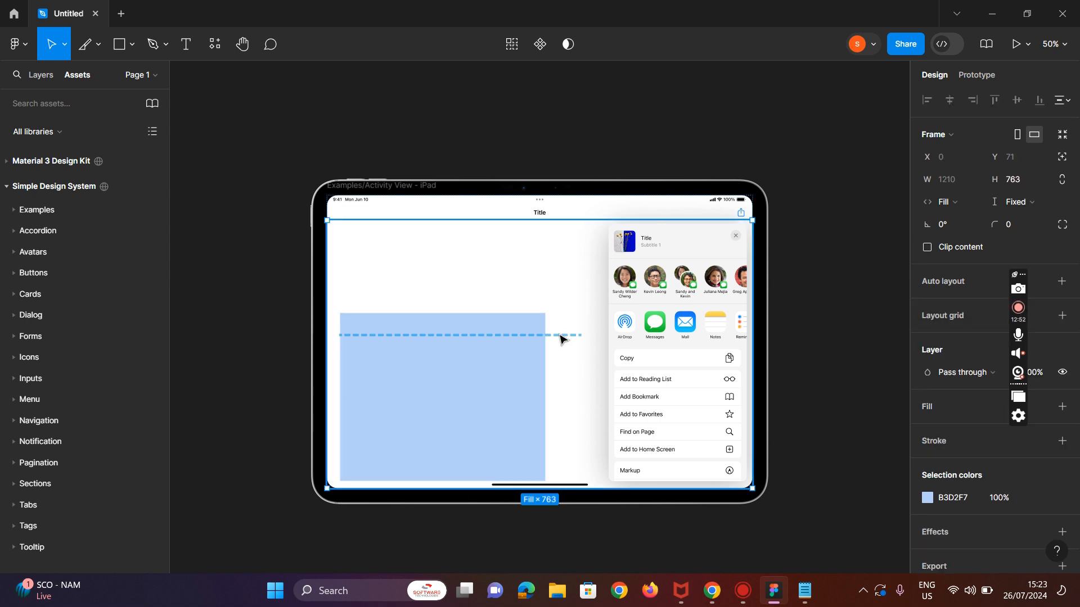
left_click(535, 324)
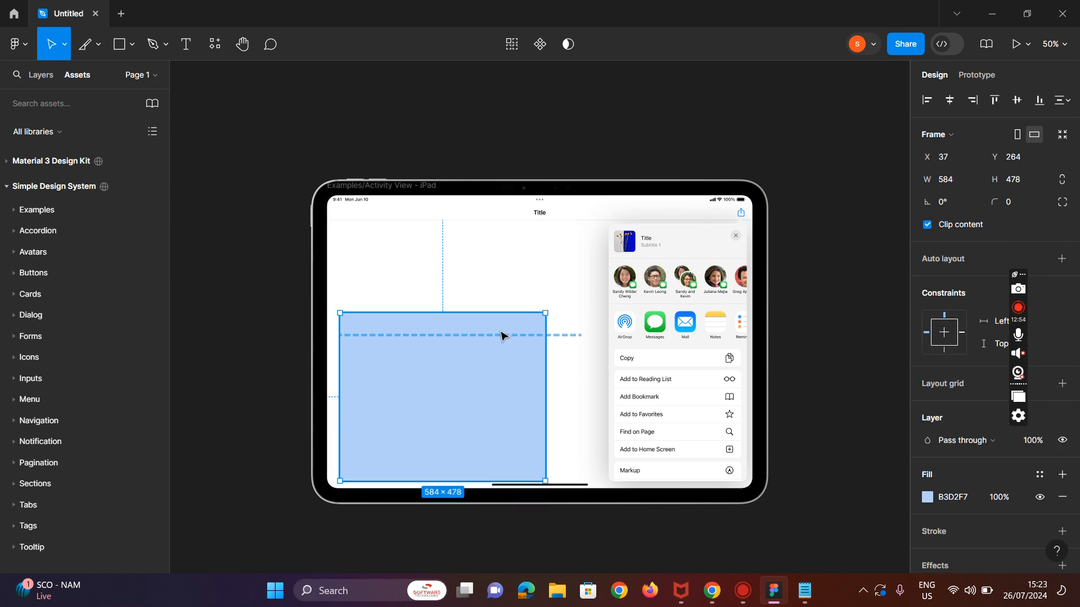
left_click_drag(545, 312, 600, 232)
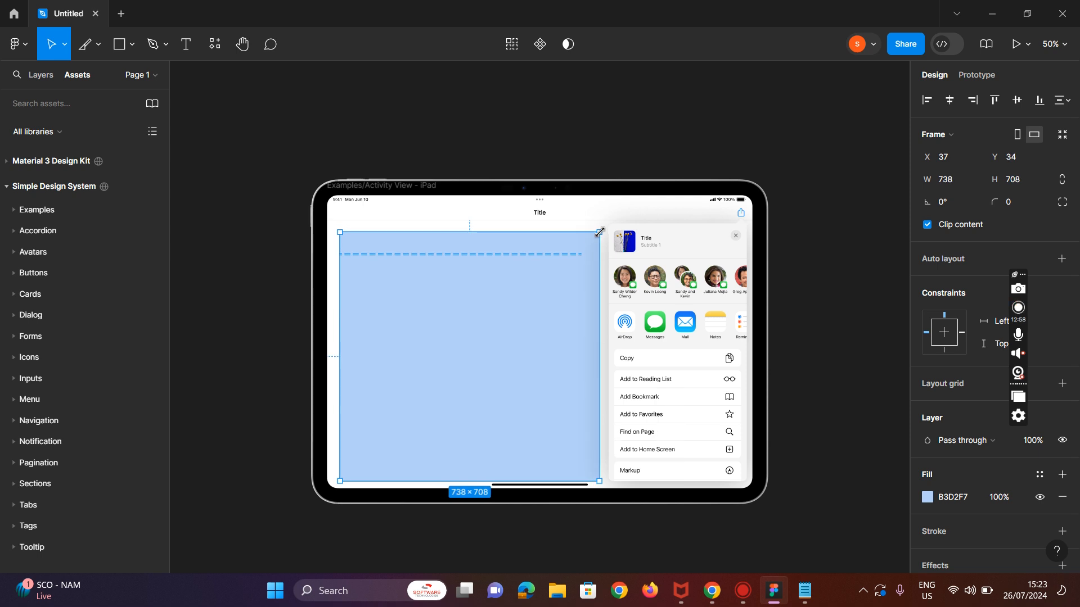
left_click_drag(600, 232, 583, 234)
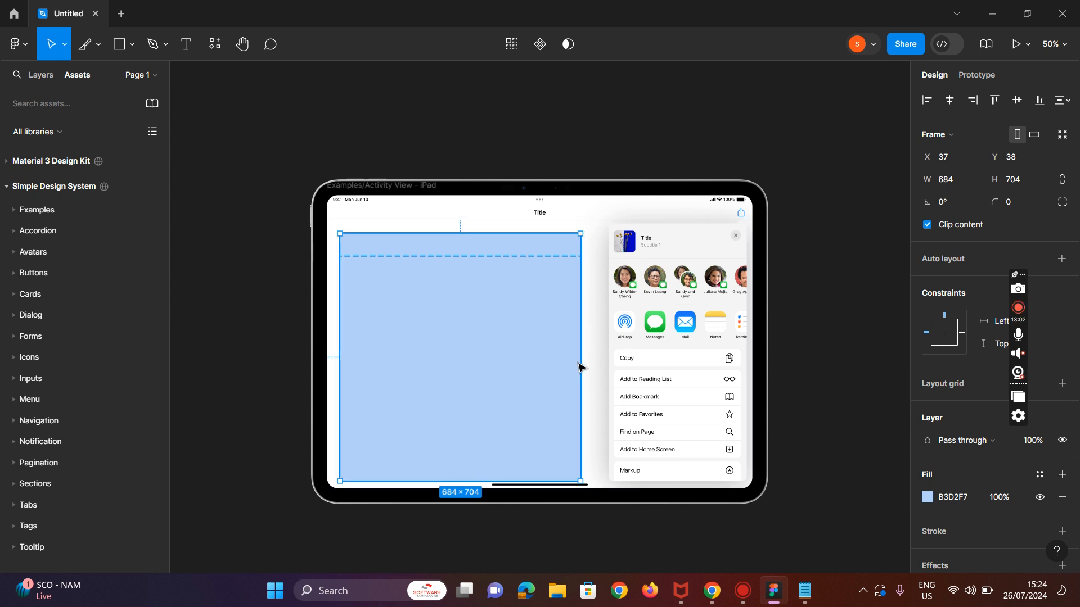
left_click(601, 353)
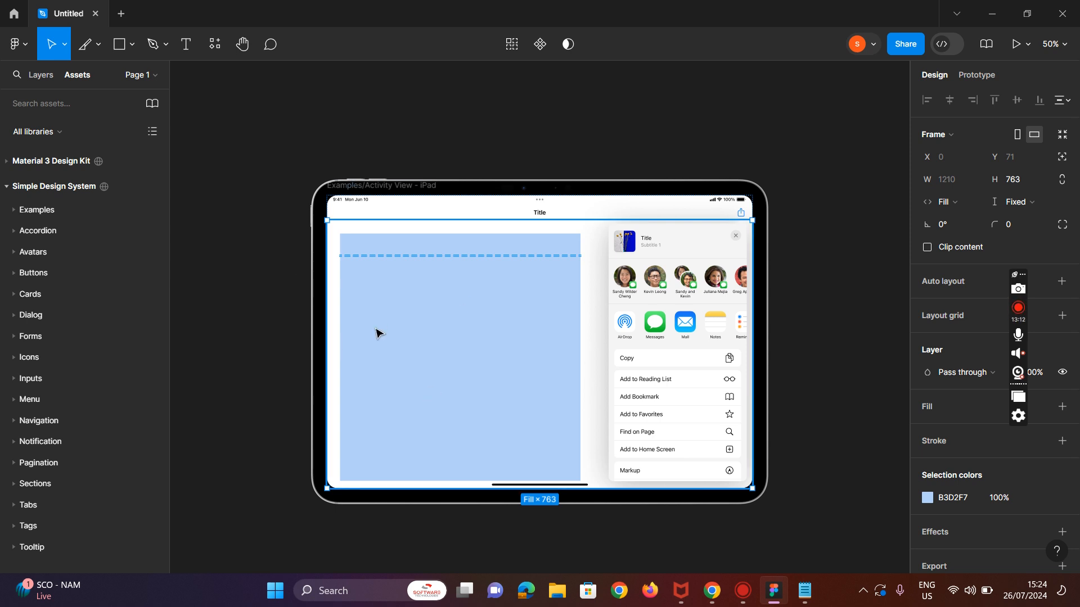
Step: Add the heading text MY BLOG just above the dashed slice in the blue frame
left_click(188, 49)
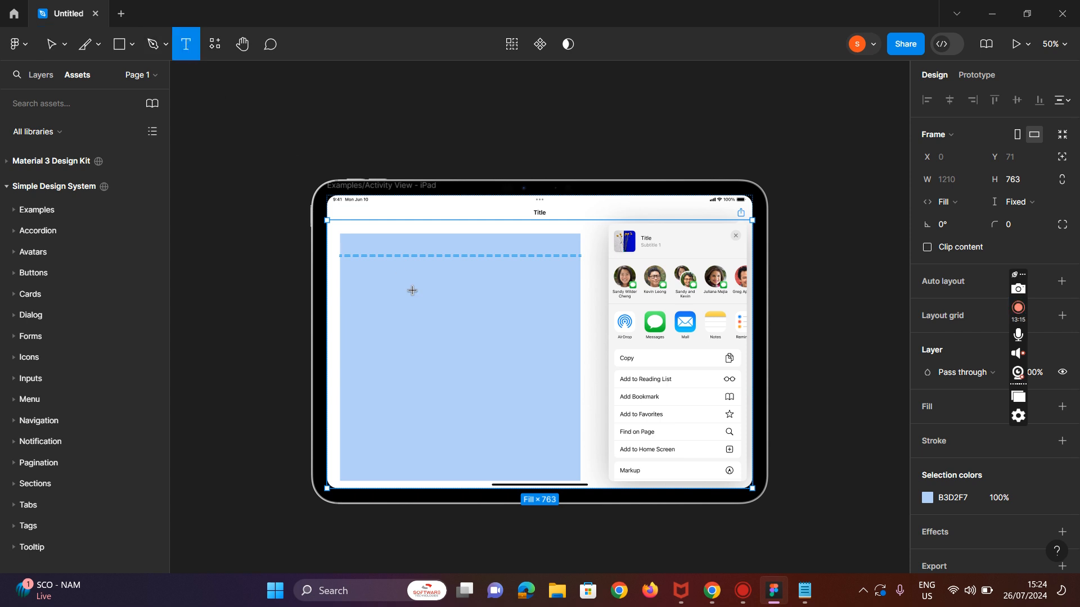
left_click(387, 250)
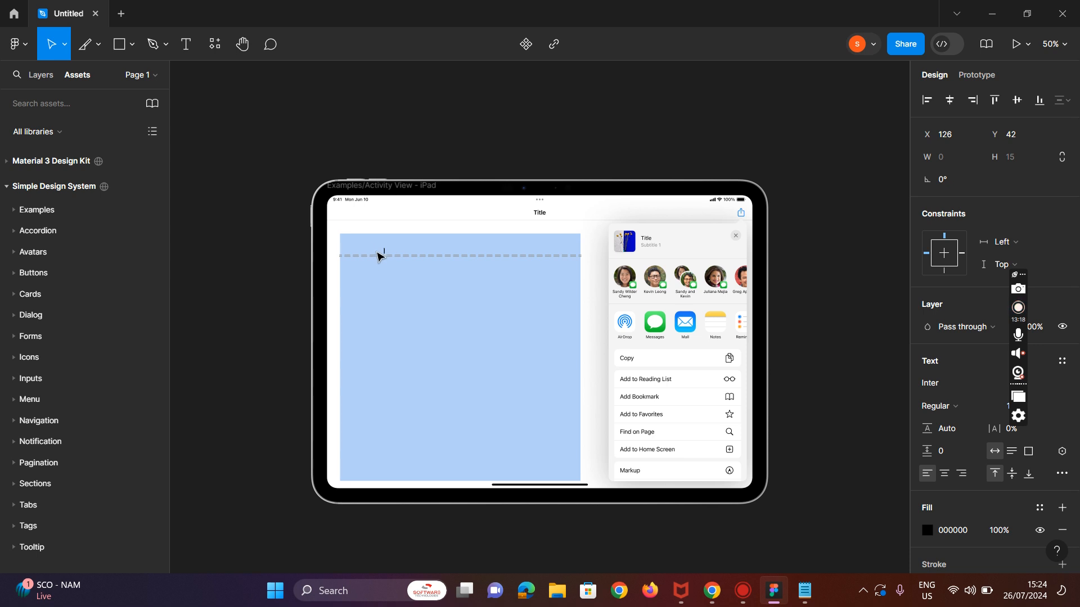
type("My")
key("shift+0")
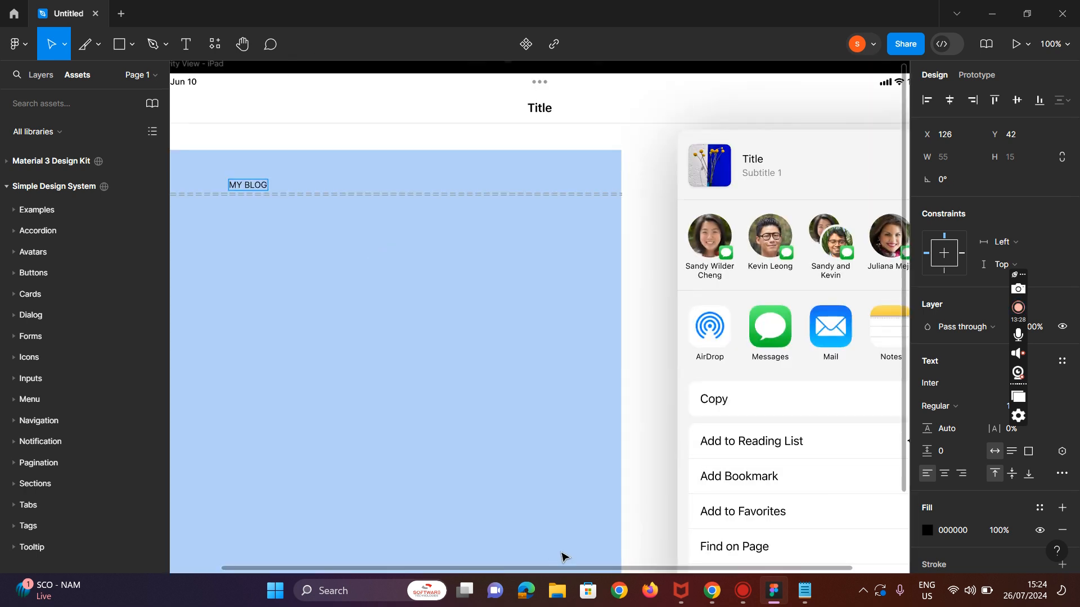
Step: Set the MY BLOG heading's font weight to Bold
left_click_drag(562, 568, 512, 569)
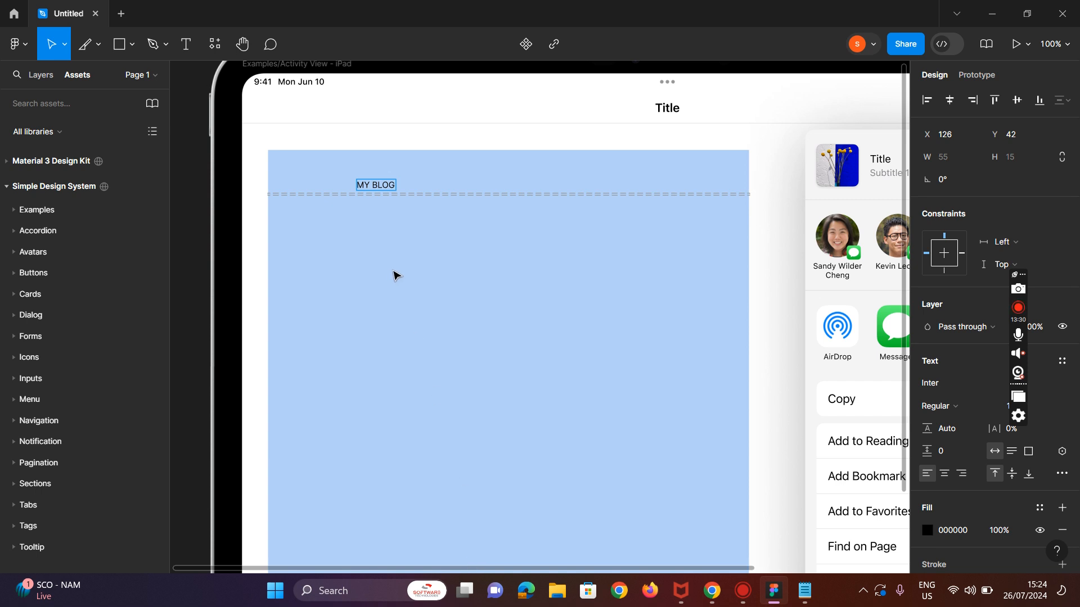
left_click(372, 184)
left_click(950, 406)
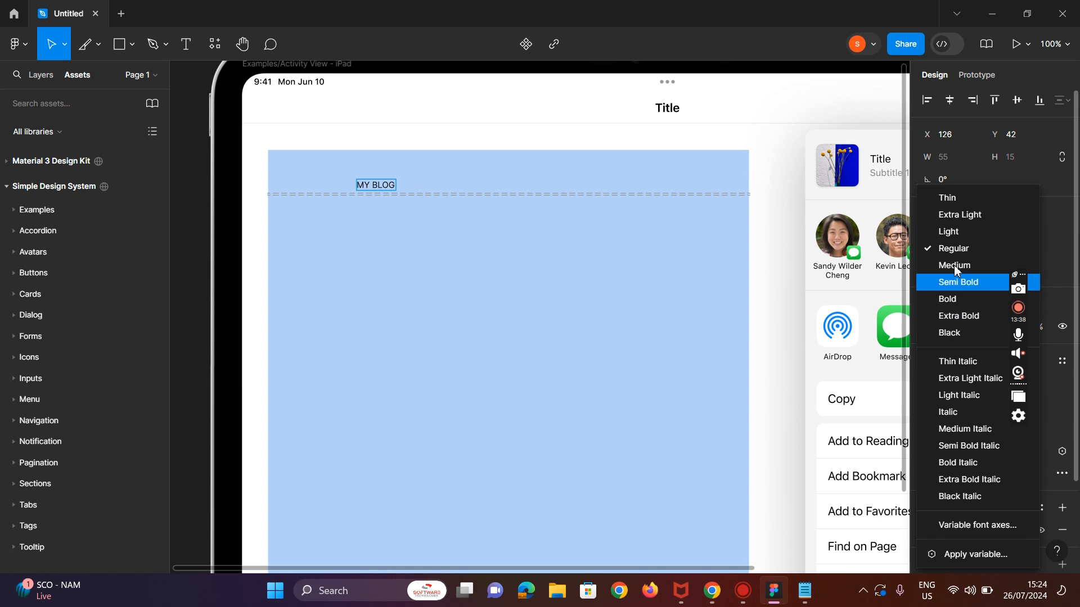
left_click(961, 299)
double_click(393, 187)
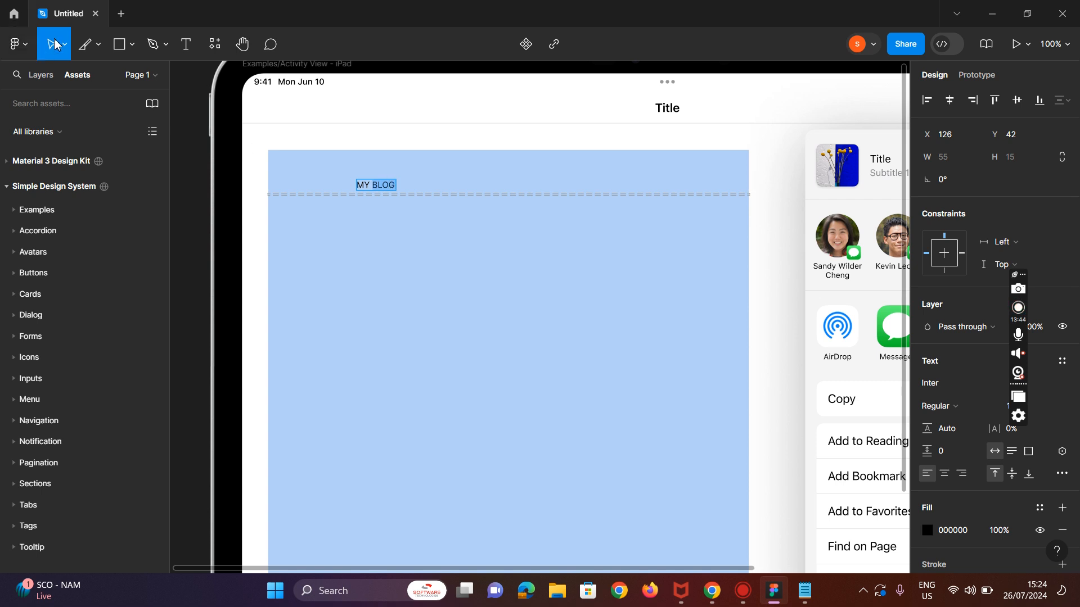
left_click_drag(385, 184, 357, 185)
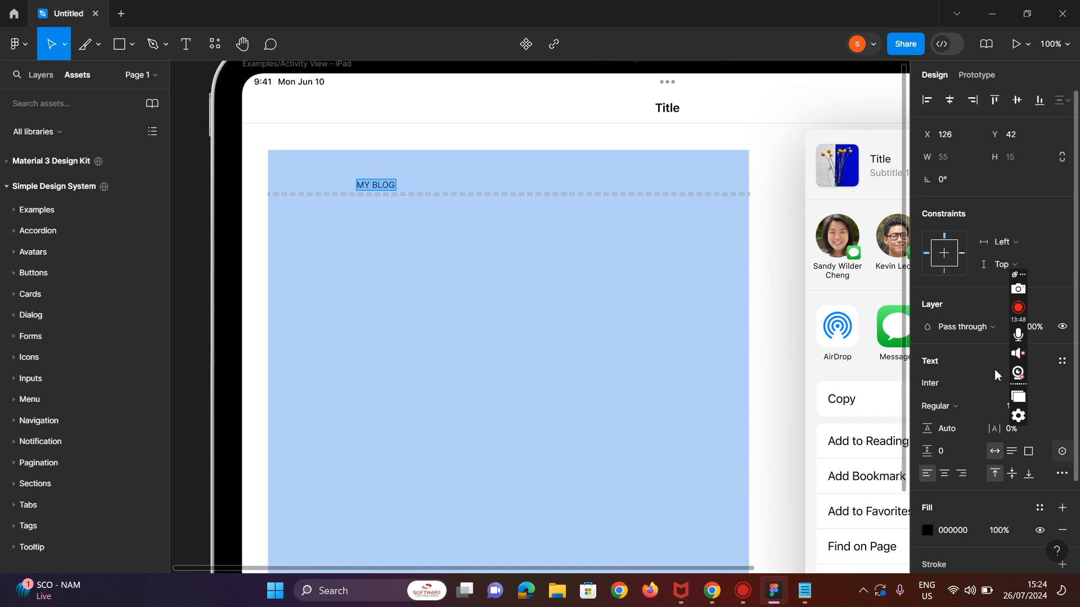
left_click(956, 406)
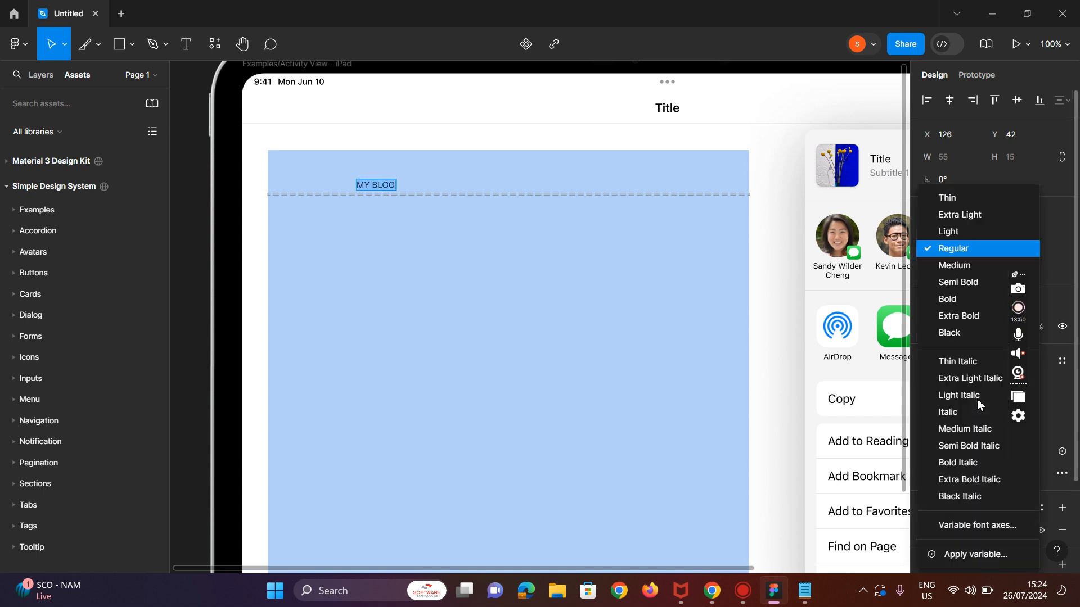
left_click(974, 291)
Step: Centre-align the MY BLOG text and move it to the horizontal centre at the top of the blue frame
triple_click(387, 190)
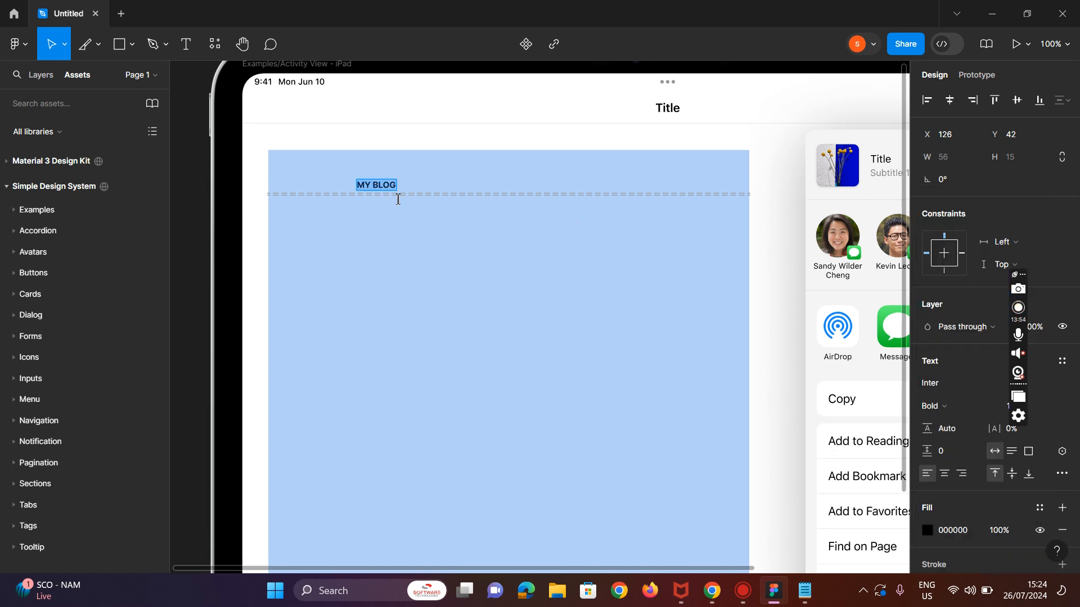
left_click(946, 476)
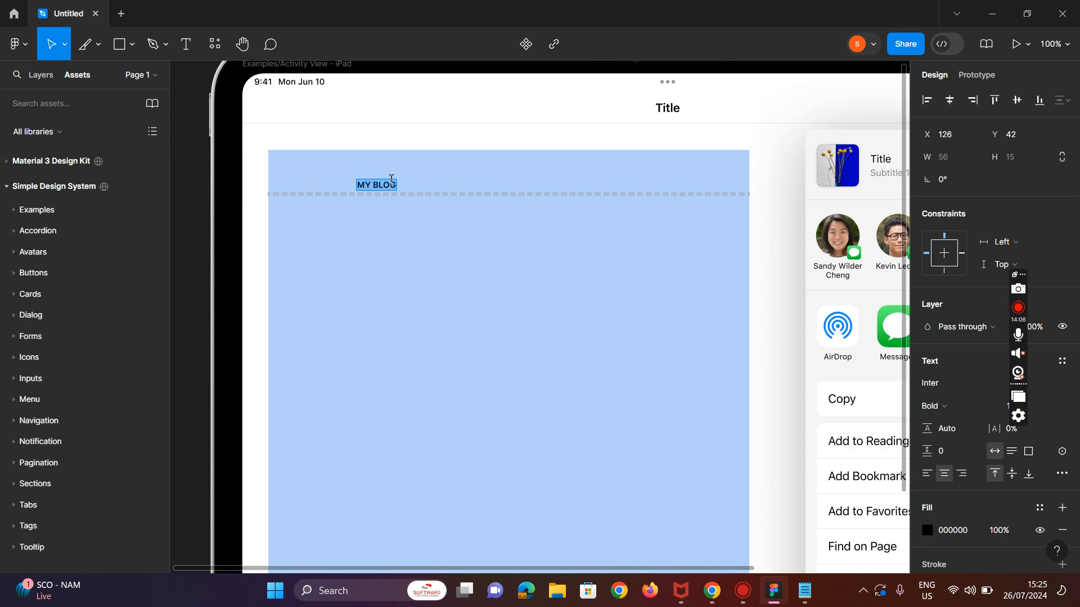
left_click(369, 185)
key("Escape")
left_click_drag(397, 184, 523, 176)
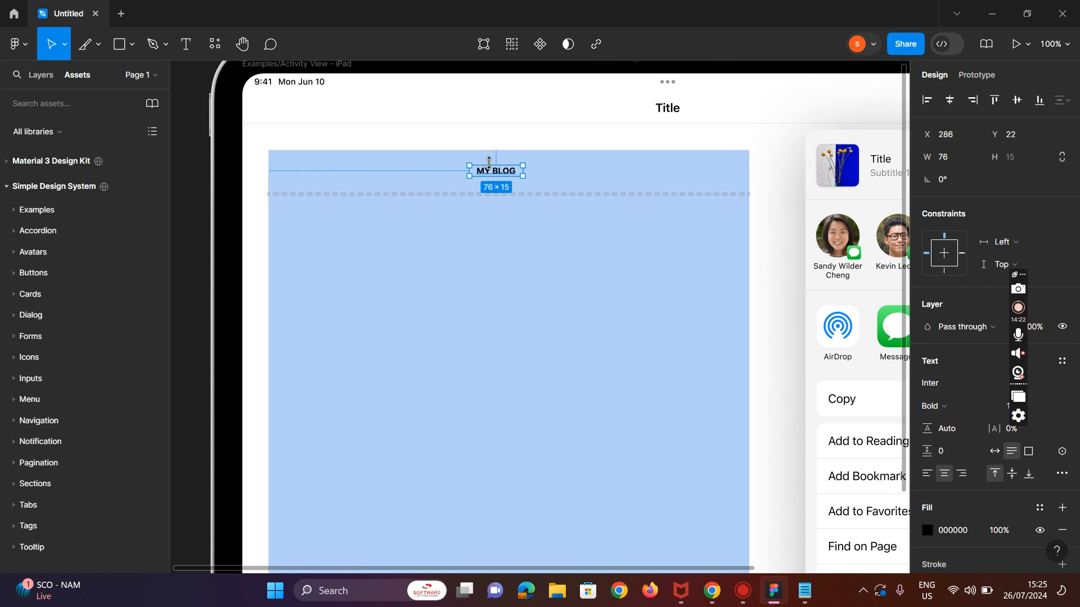
Step: Widen the MY BLOG text box to about 98 px and nudge it slightly down
double_click(490, 165)
left_click(499, 170)
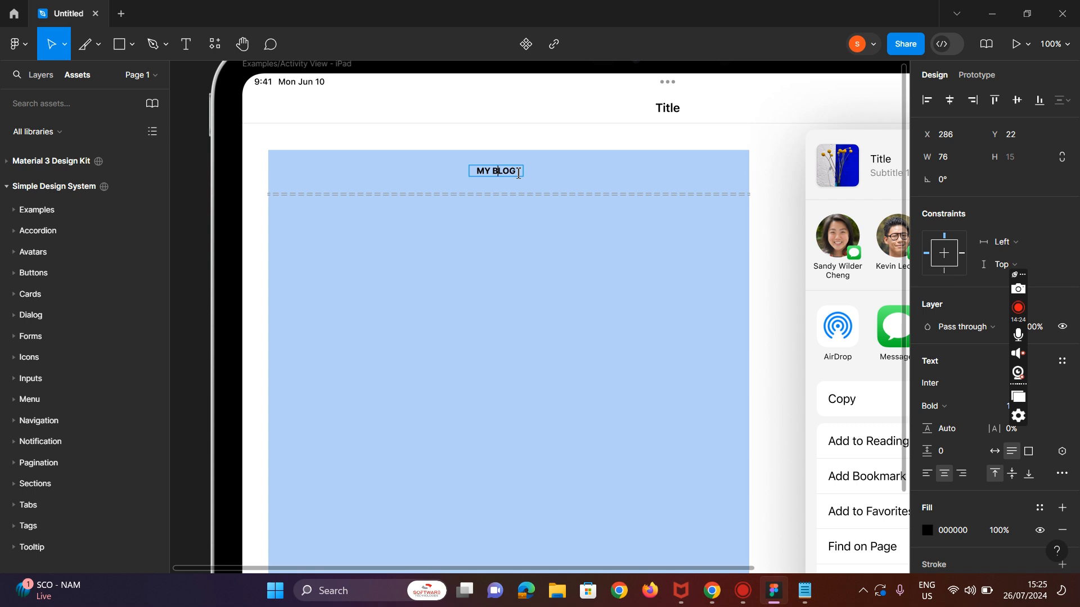
key("Escape")
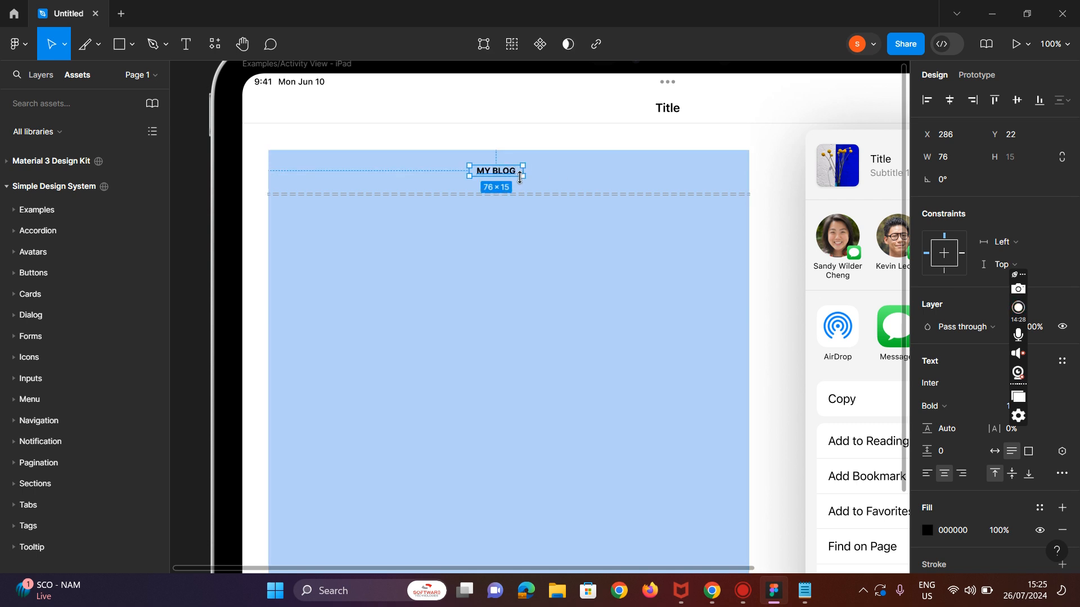
mouse_move(527, 175)
left_mouse_down()
mouse_move(524, 193)
mouse_move(534, 190)
mouse_move(529, 175)
mouse_move(539, 182)
left_mouse_up()
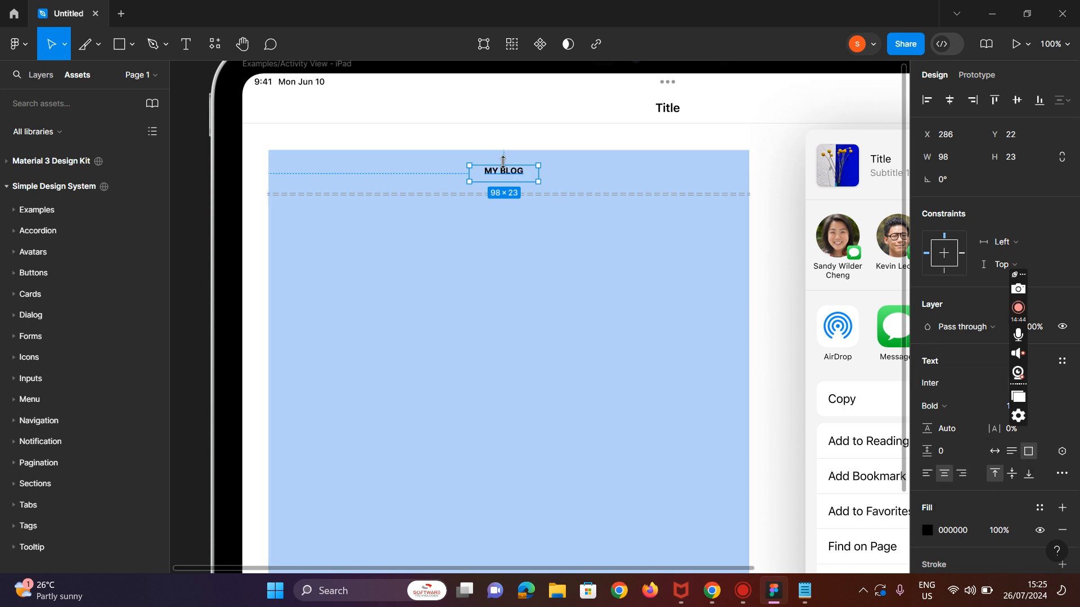
left_click_drag(501, 169, 501, 169)
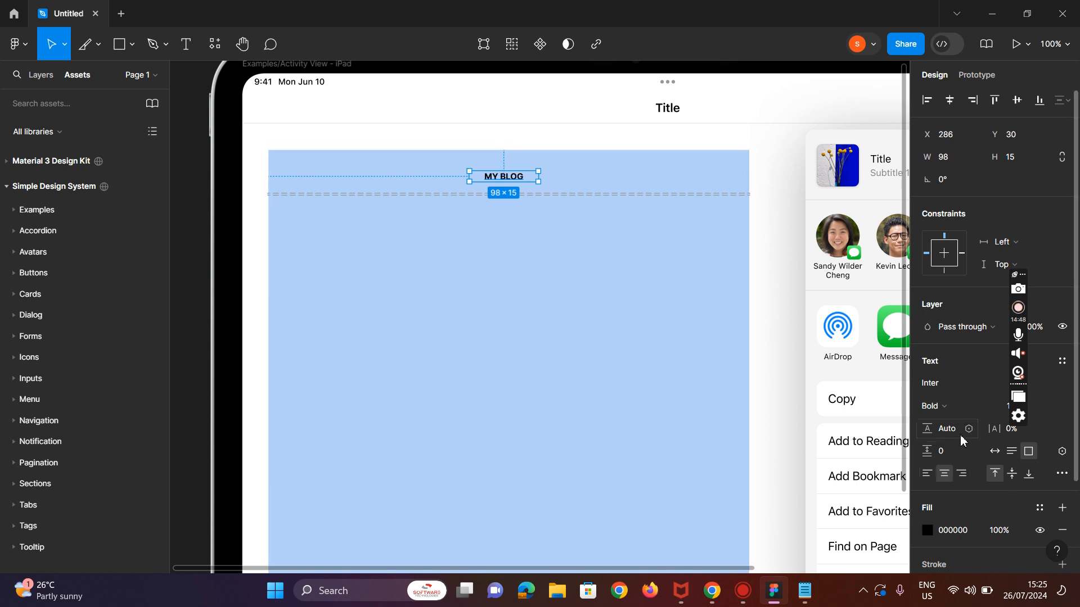
Step: Set the MY BLOG heading to Extra Bold and enlarge its font size
left_click(997, 415)
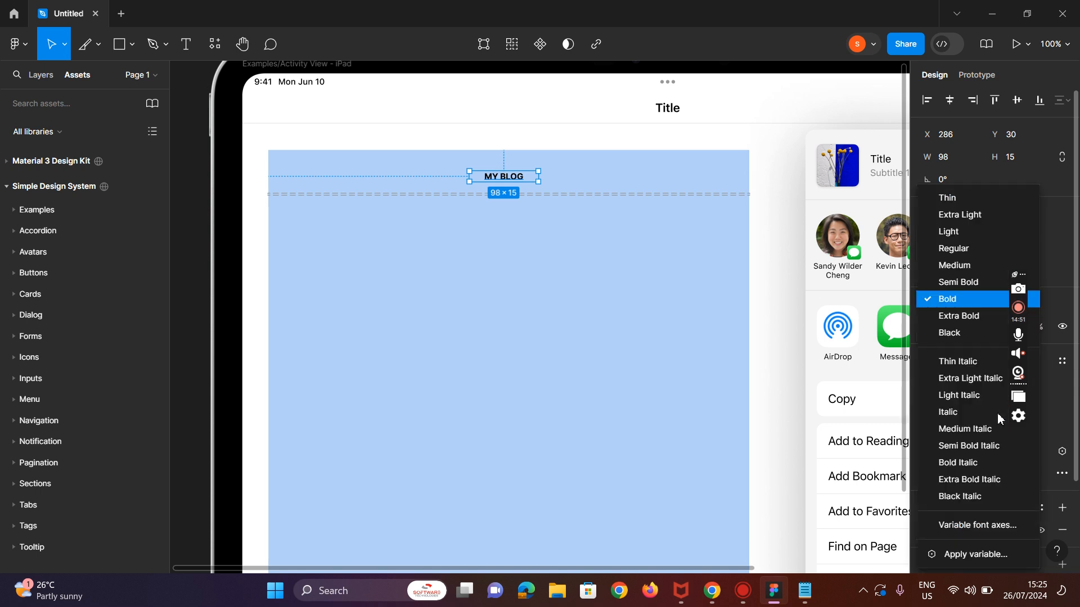
left_click(970, 318)
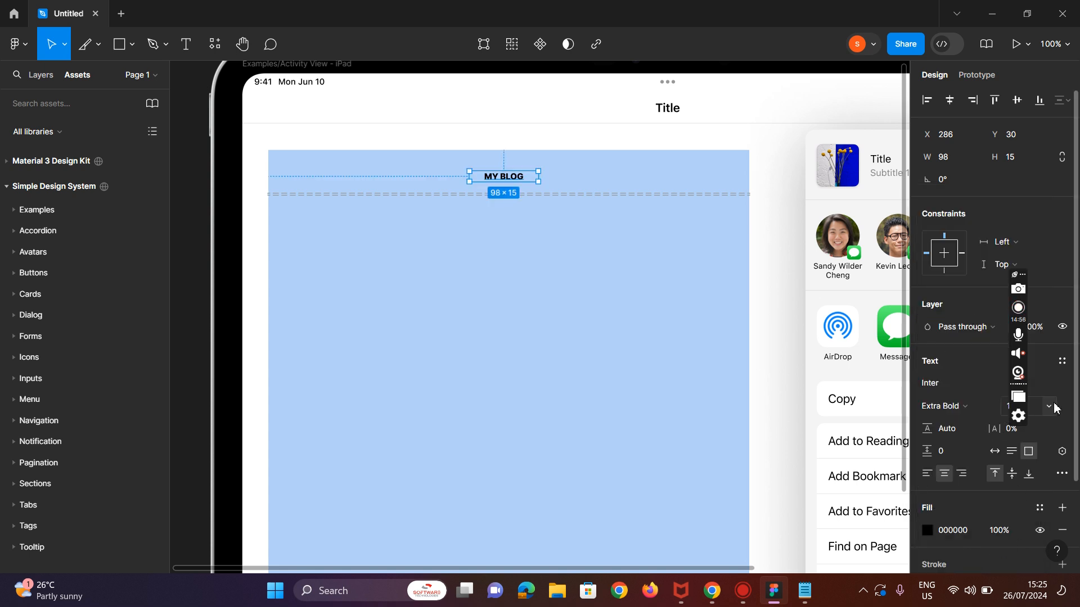
left_click(1055, 409)
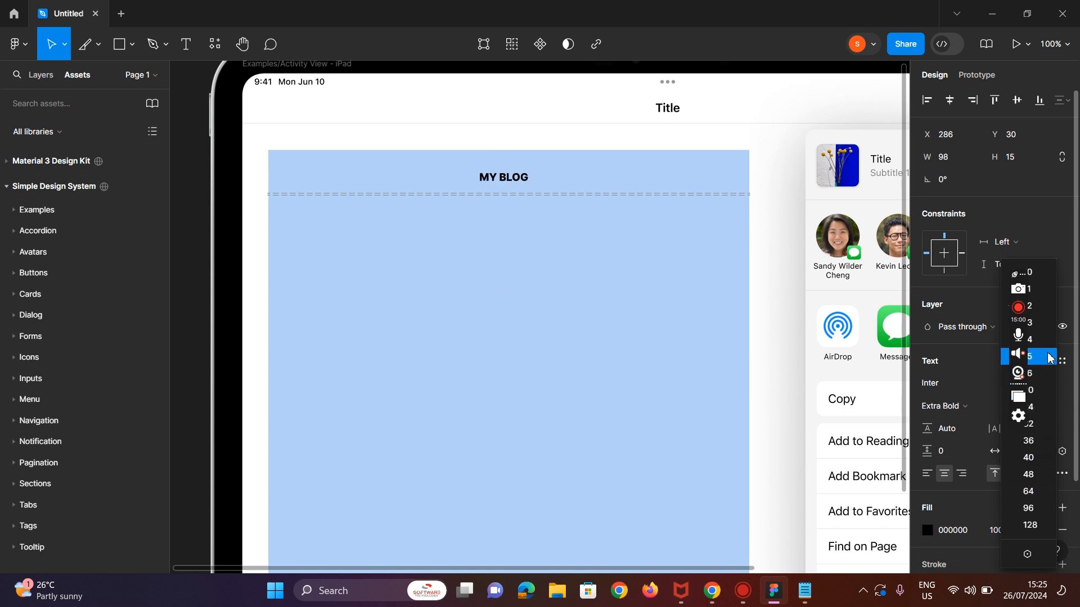
left_click(1049, 392)
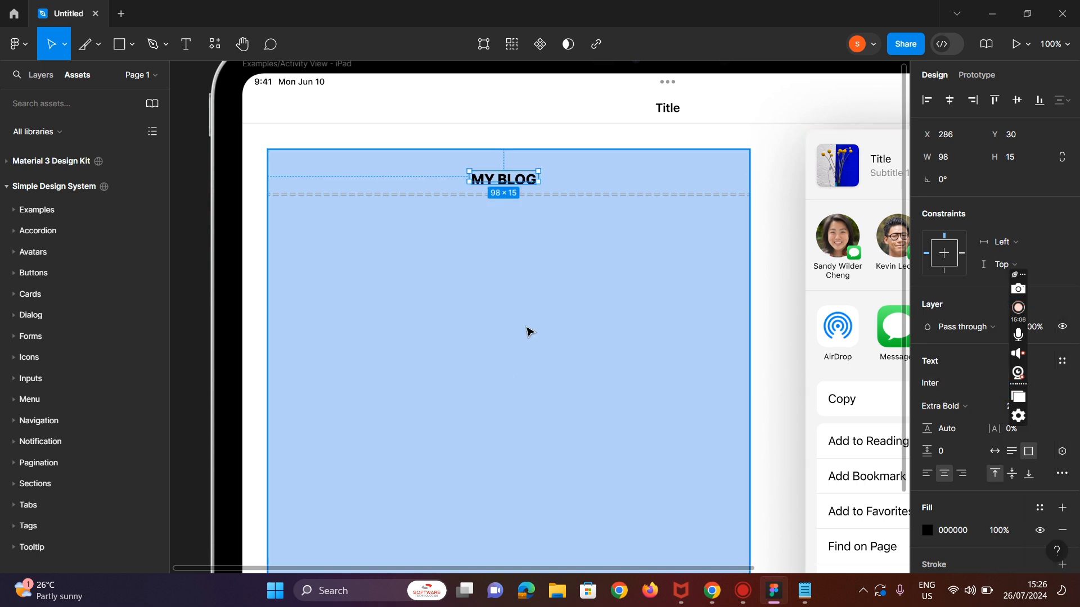
Step: Draw an ellipse about 344 × 181 below the heading and move it to the centre of the blue frame
left_click(438, 267)
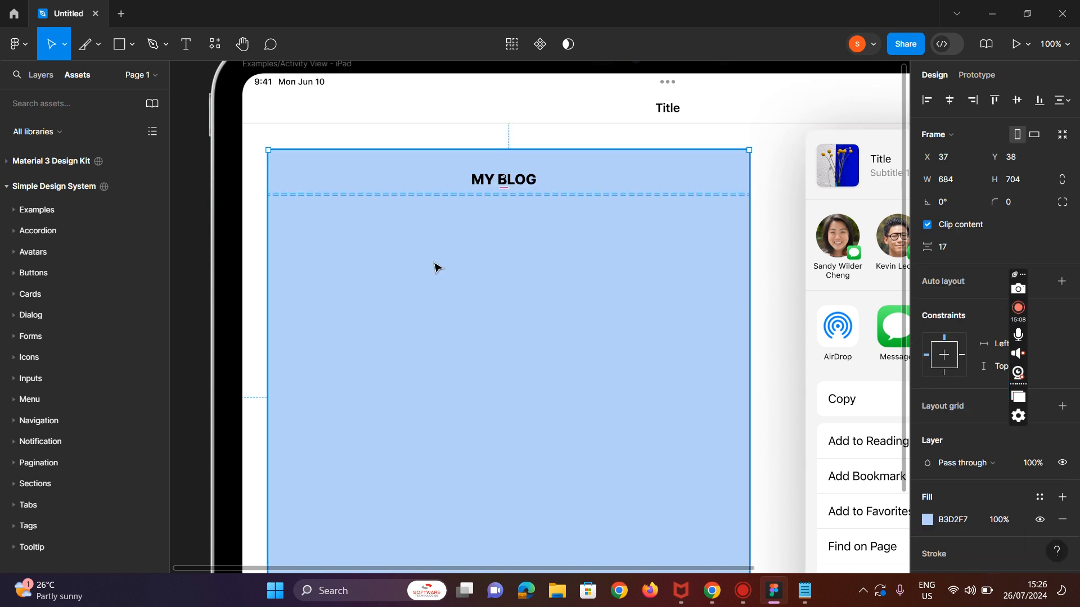
left_click(135, 45)
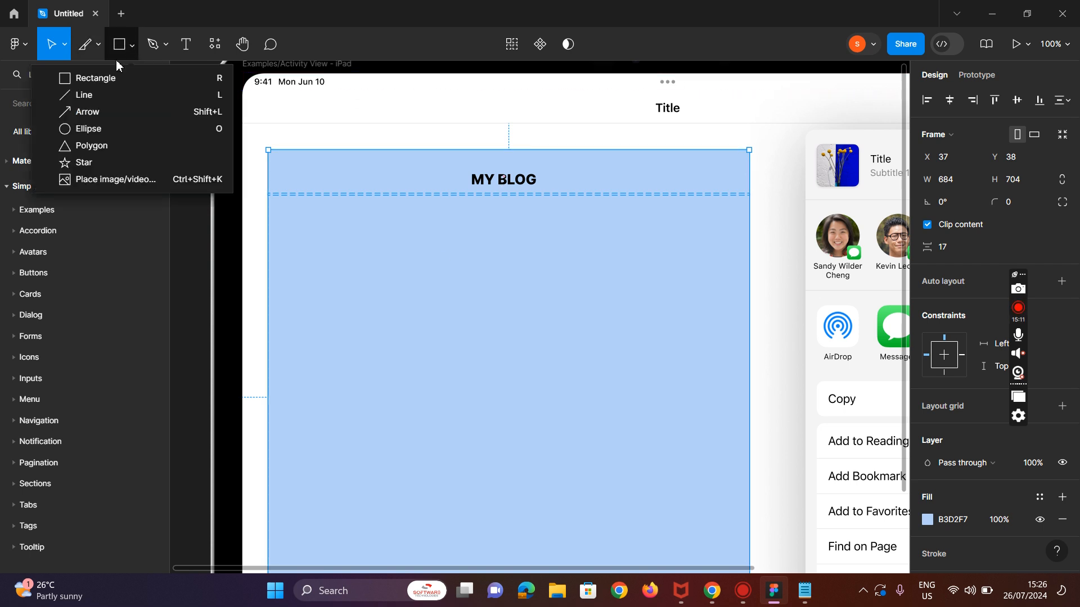
left_click(85, 129)
left_click_drag(304, 221, 545, 348)
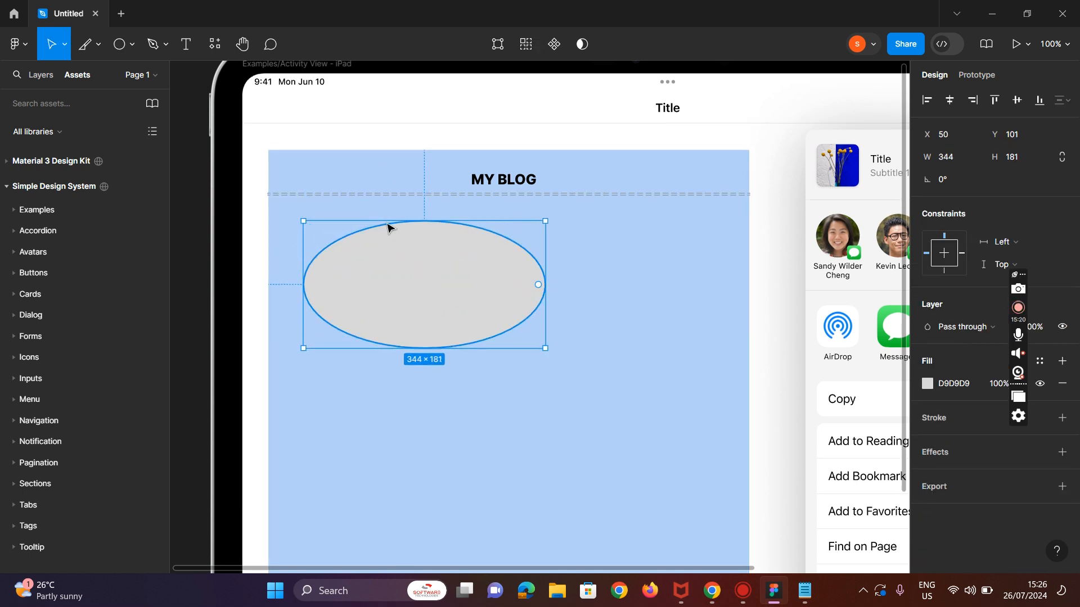
left_click_drag(398, 236, 465, 221)
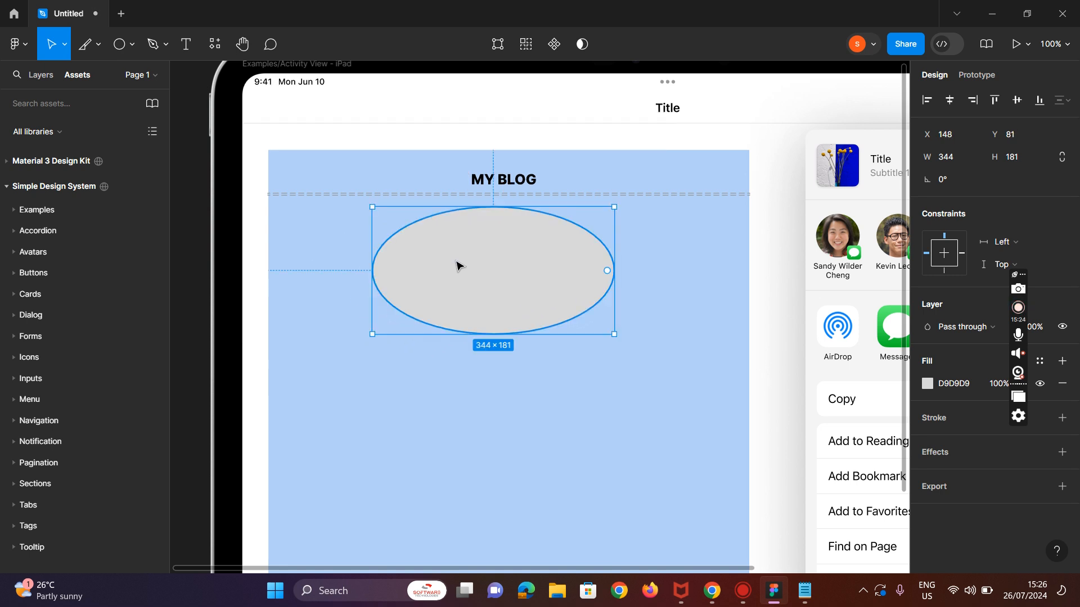
Step: Add the text 'I enjoy your product so much' inside the ellipse and shrink its box to about 171 × 43
left_click(189, 51)
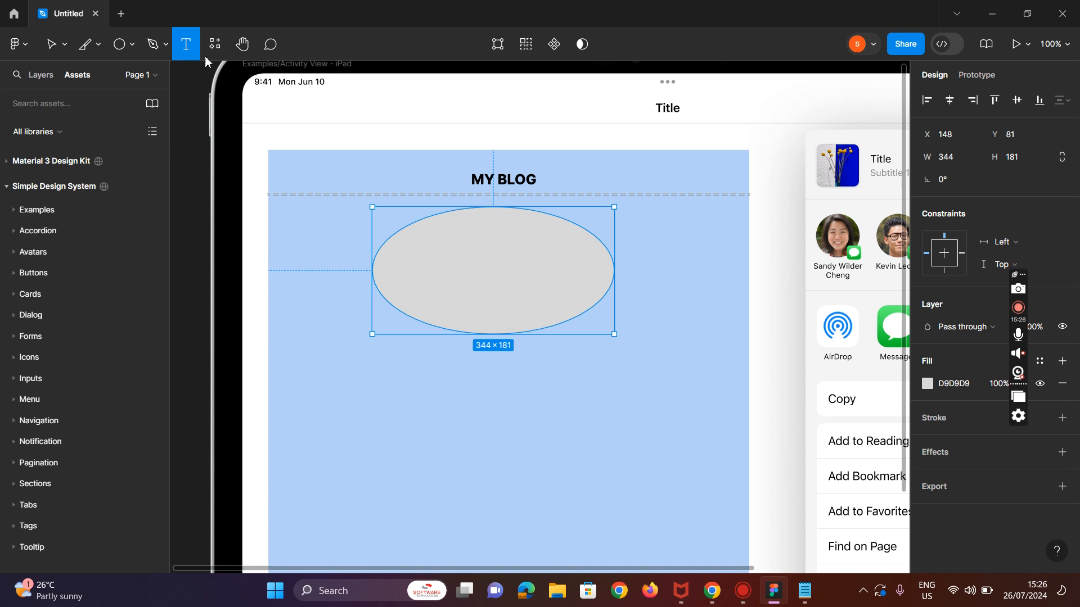
left_click_drag(423, 236, 555, 291)
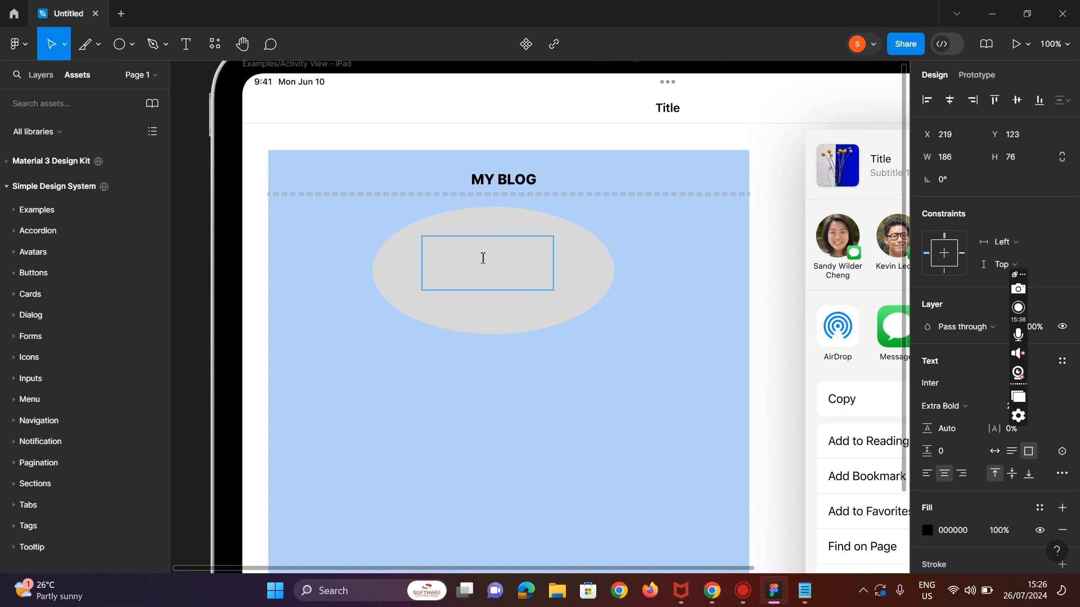
type("I enjoy ")
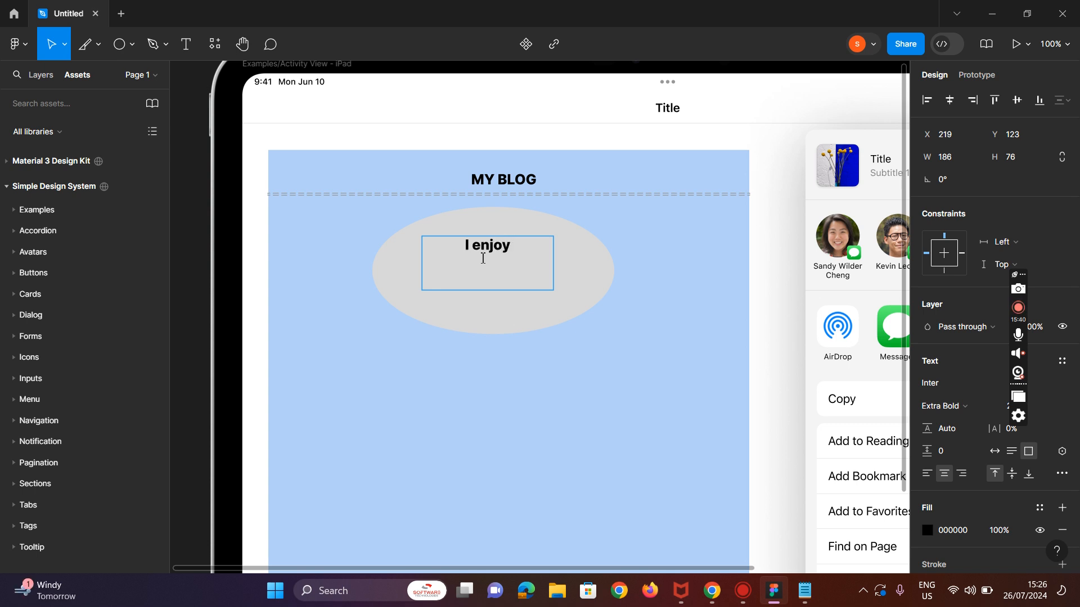
type("your product so much")
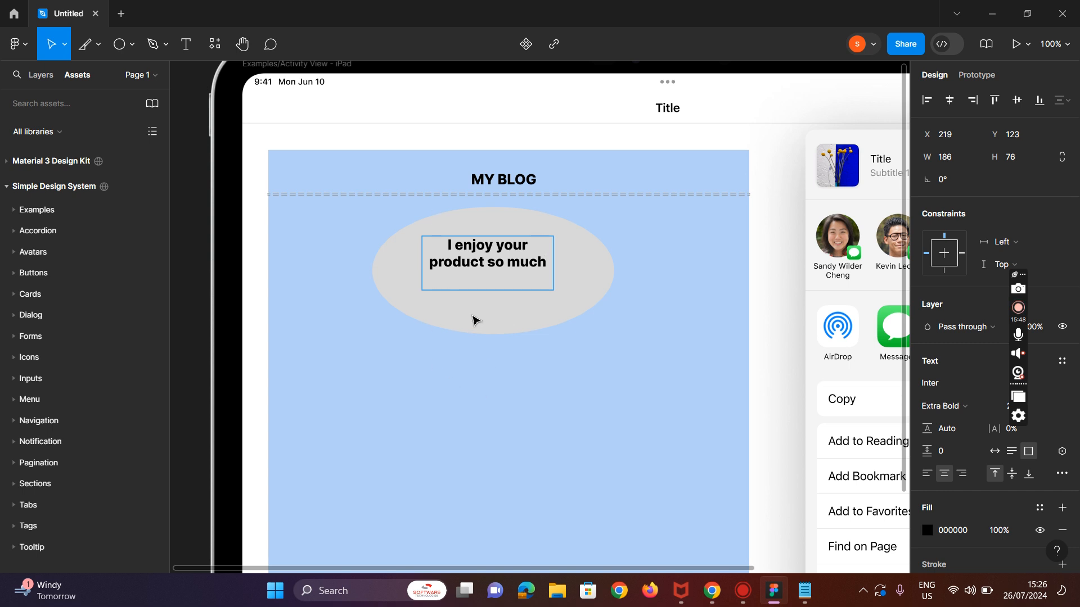
key("Escape")
left_click_drag(554, 290, 535, 262)
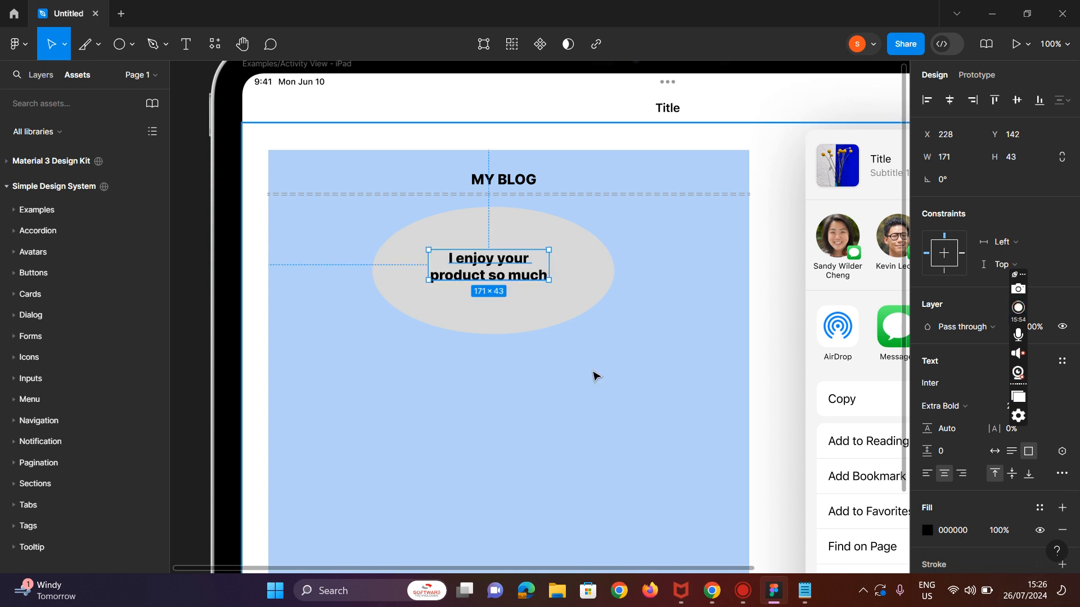
Step: Try to change the quote text's colour by adjusting the hue in its fill colour picker
left_click(928, 536)
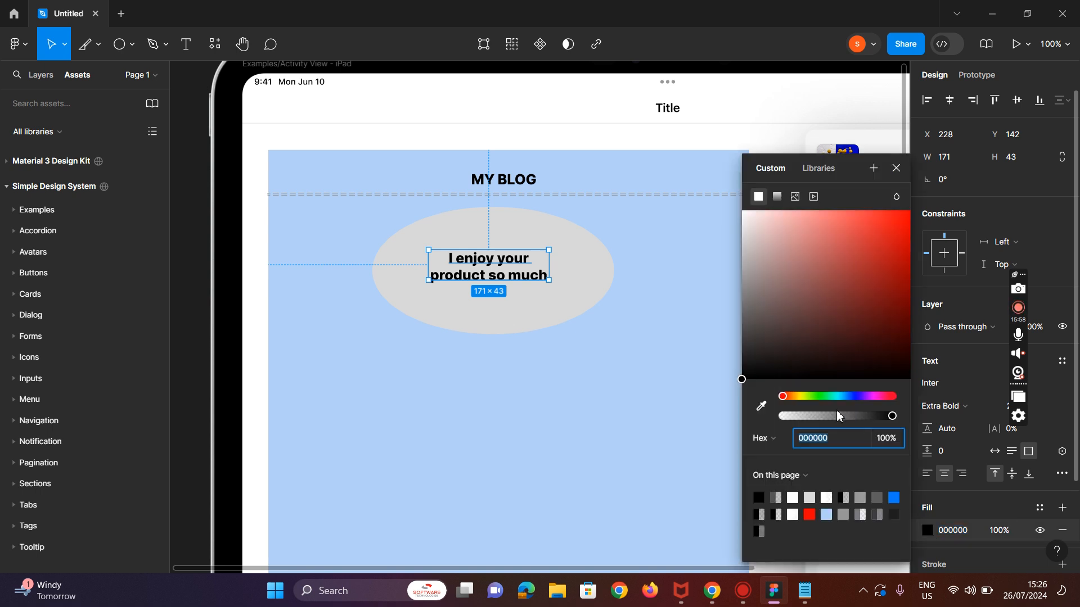
left_click(875, 397)
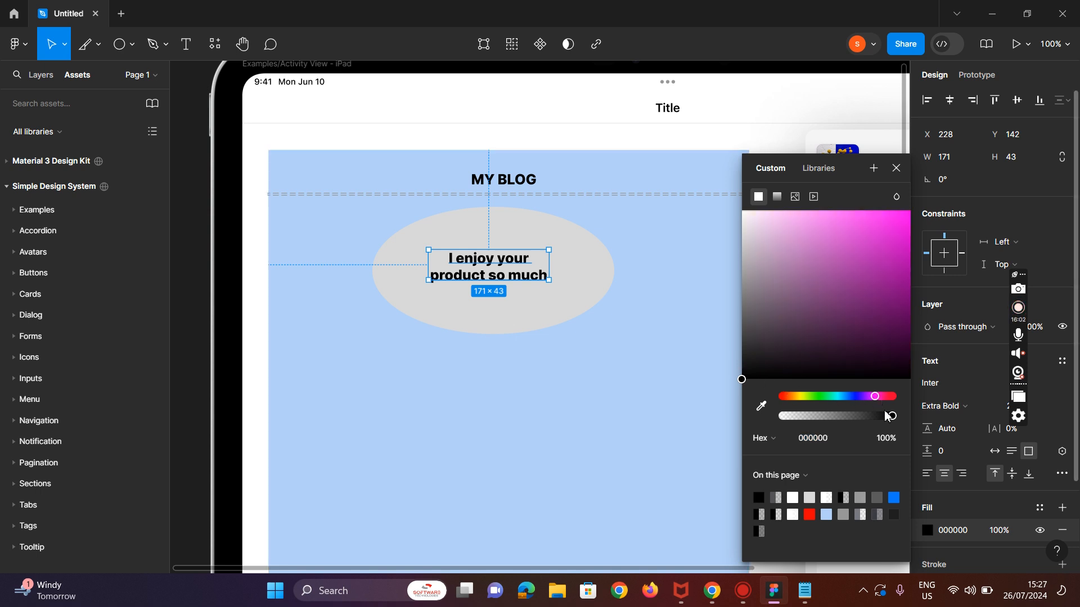
double_click(539, 270)
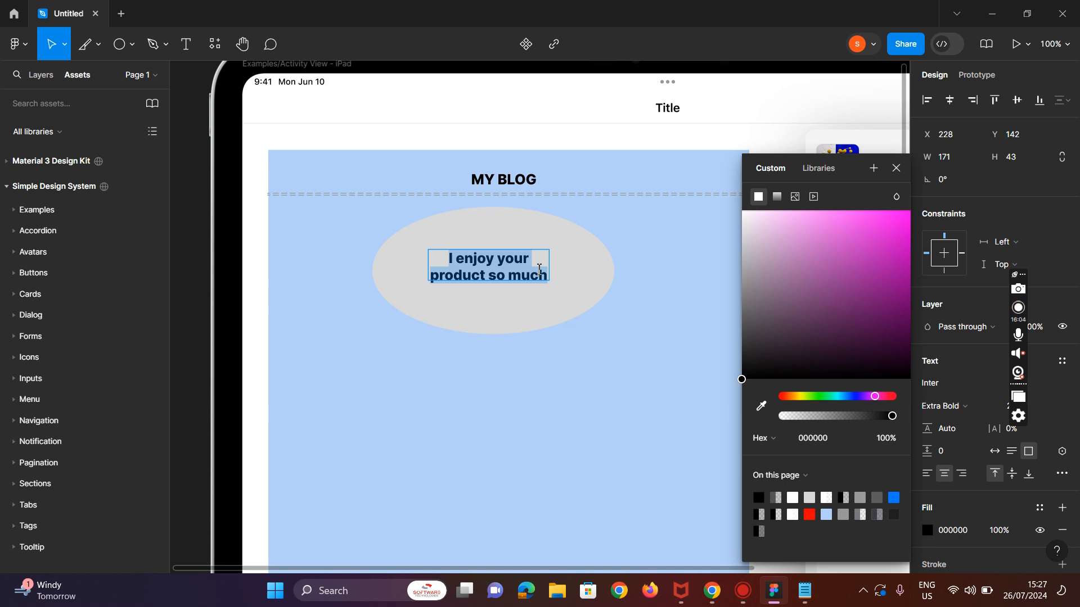
left_click(840, 397)
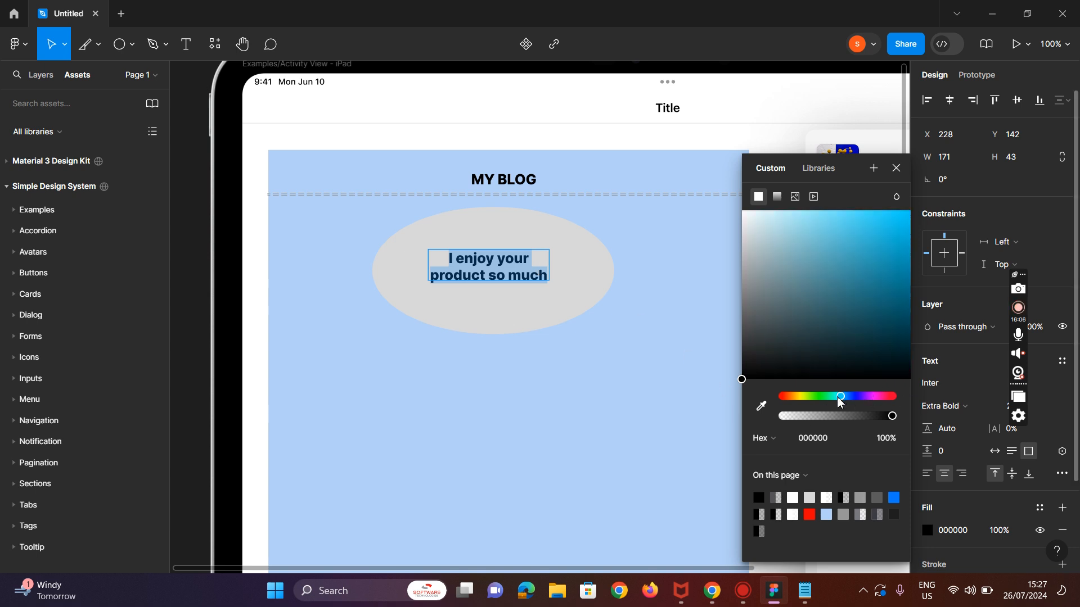
left_click(837, 397)
left_click_drag(825, 398, 796, 399)
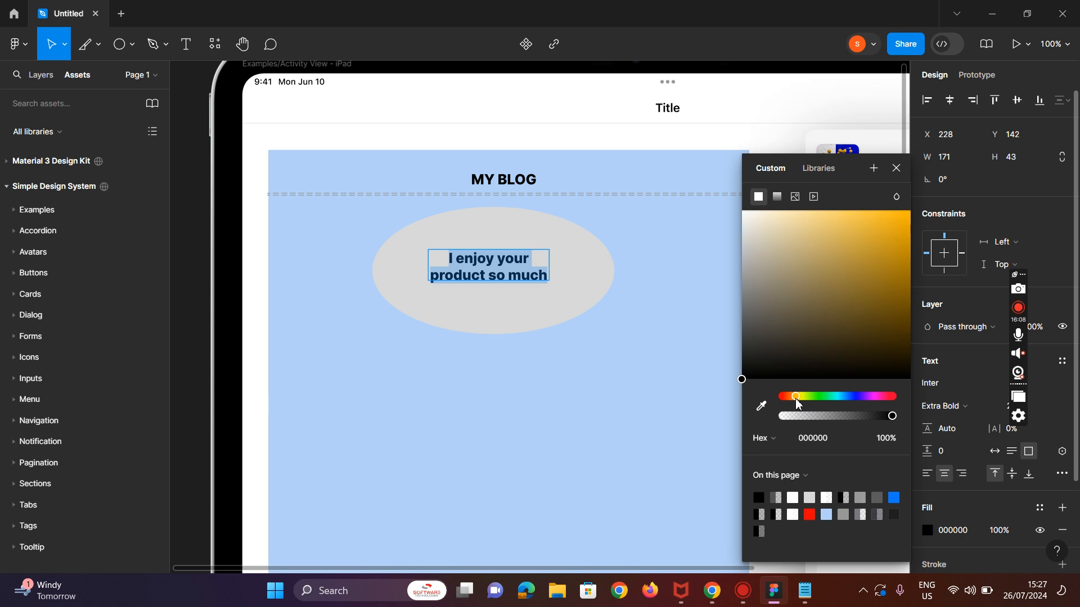
left_click(819, 397)
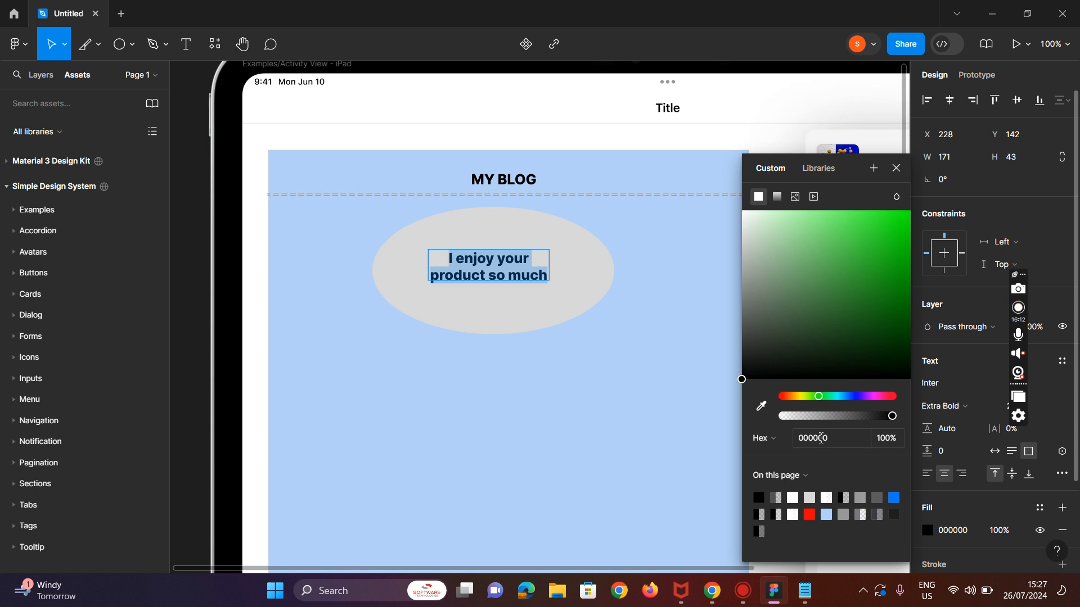
Step: Set the quote text's font weight to Semi Bold and close the colour picker
left_click(964, 407)
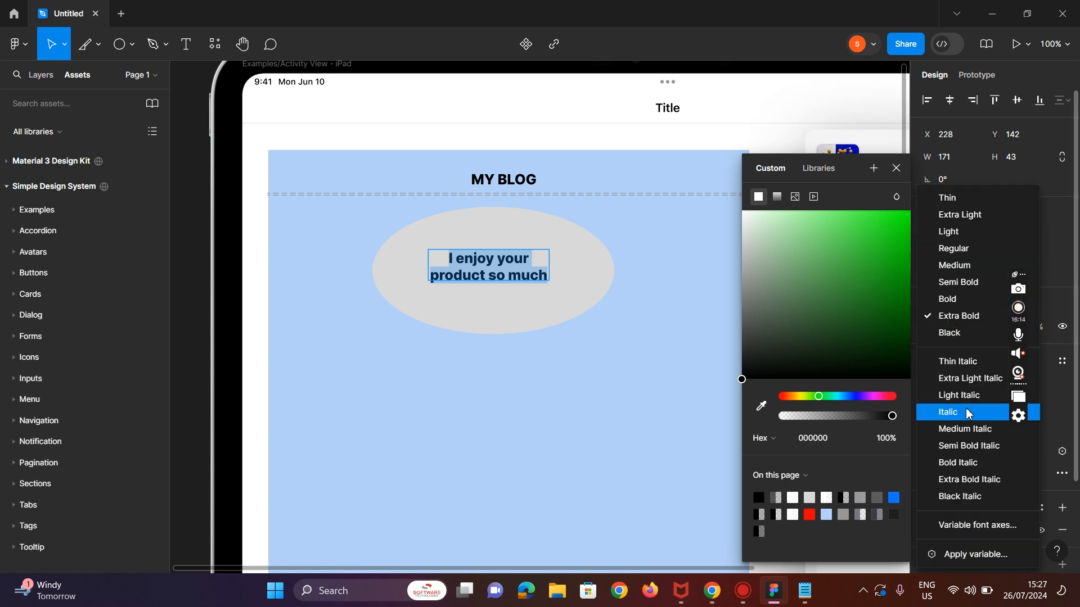
left_click(958, 285)
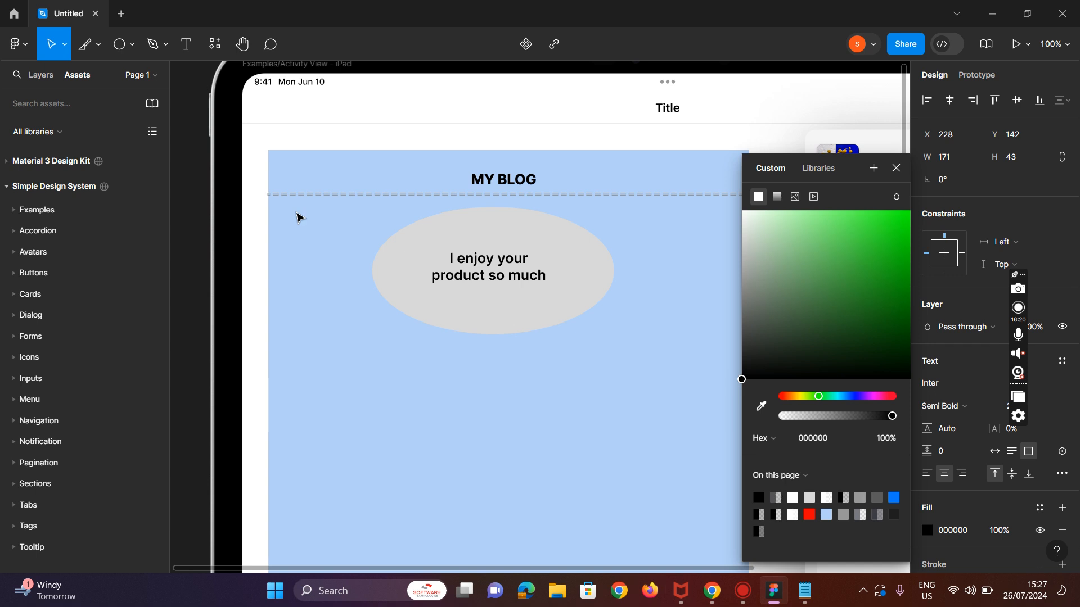
key("Escape")
left_click(559, 342)
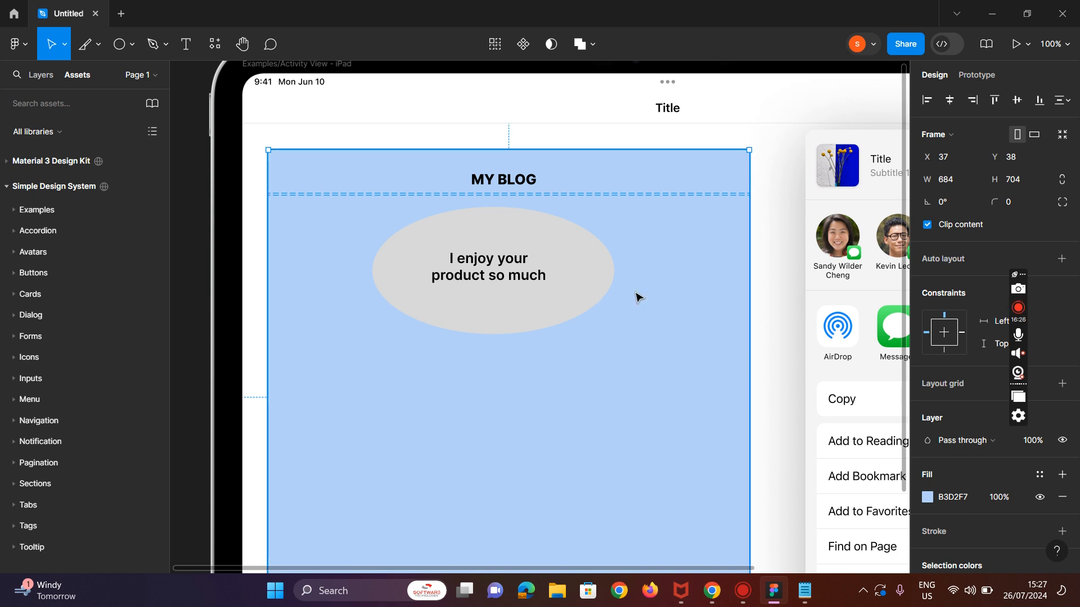
left_click(546, 279)
left_click(585, 277)
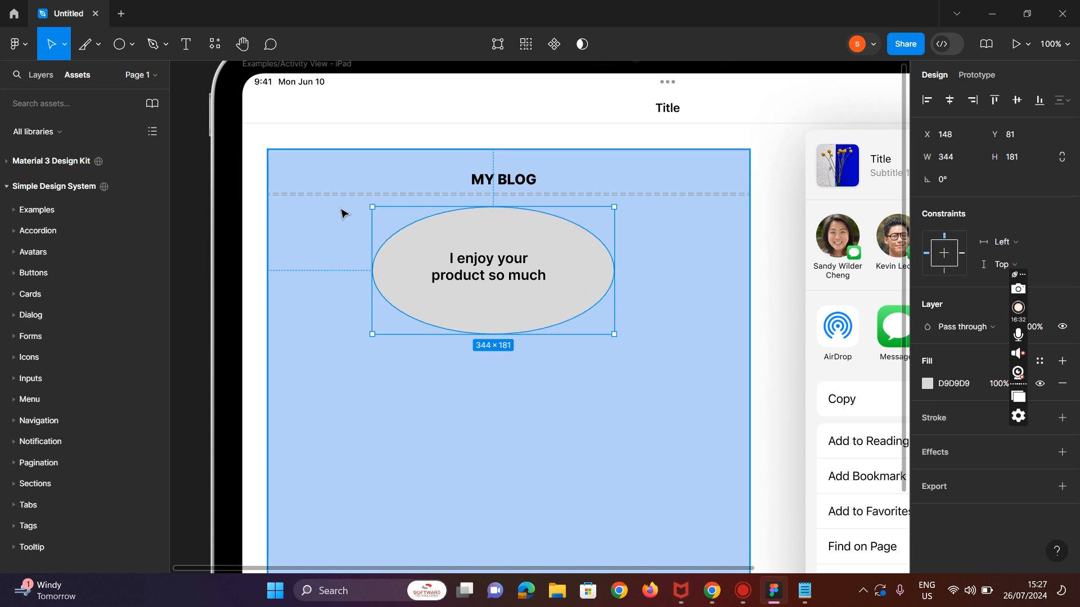
scroll(875, 404, "down", 5)
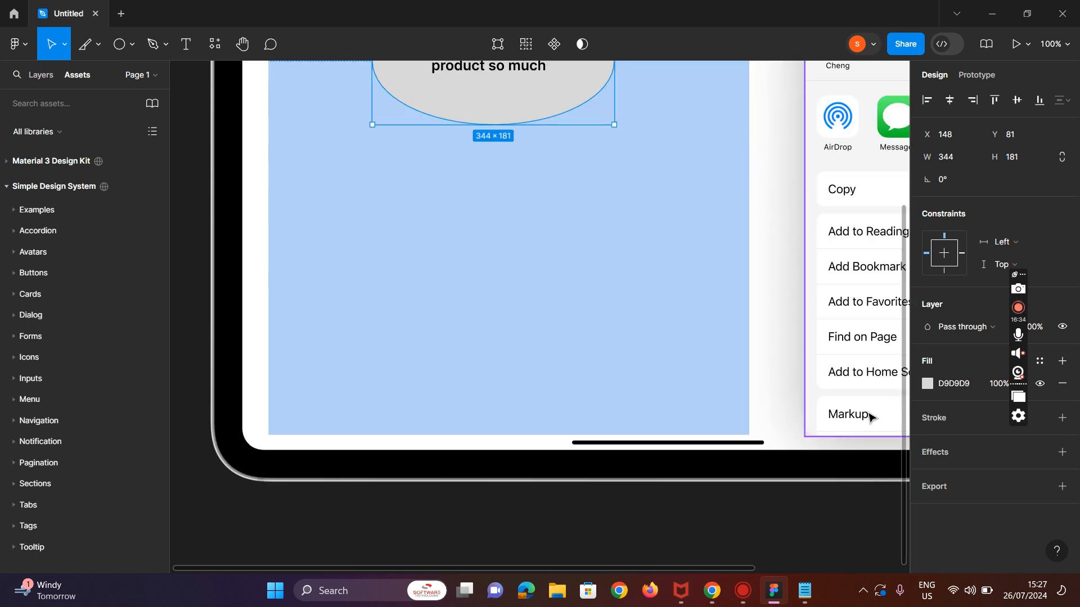
key("ctrl+minus")
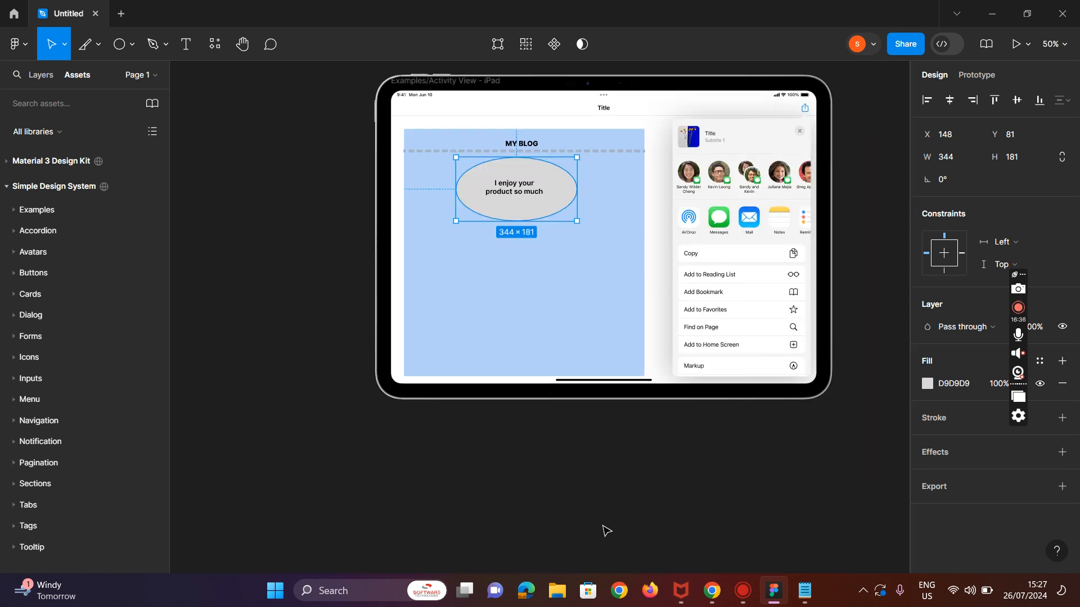
left_click(602, 366)
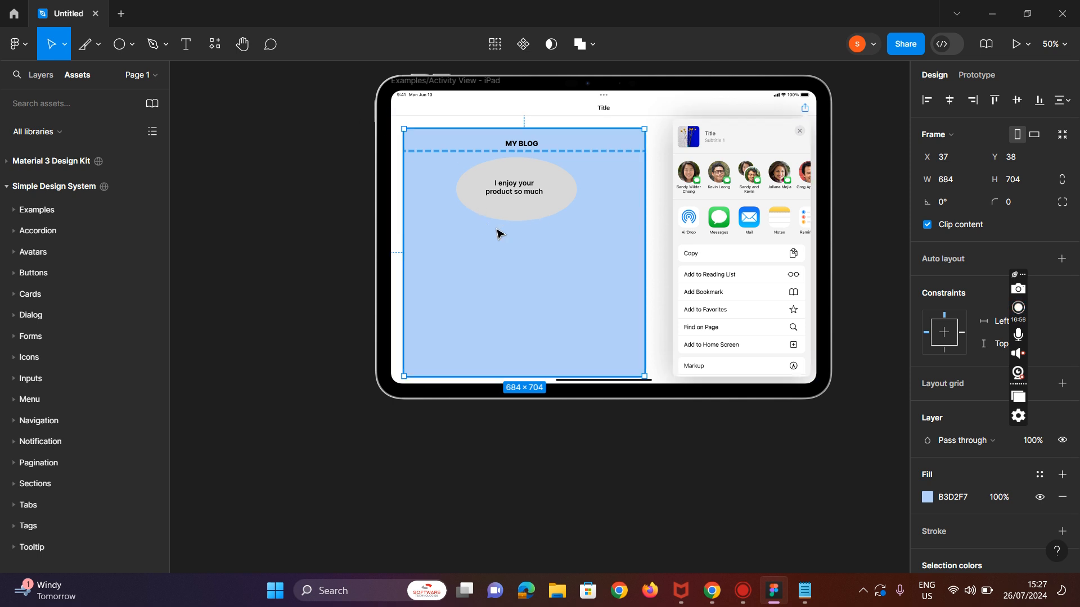
left_click(513, 218)
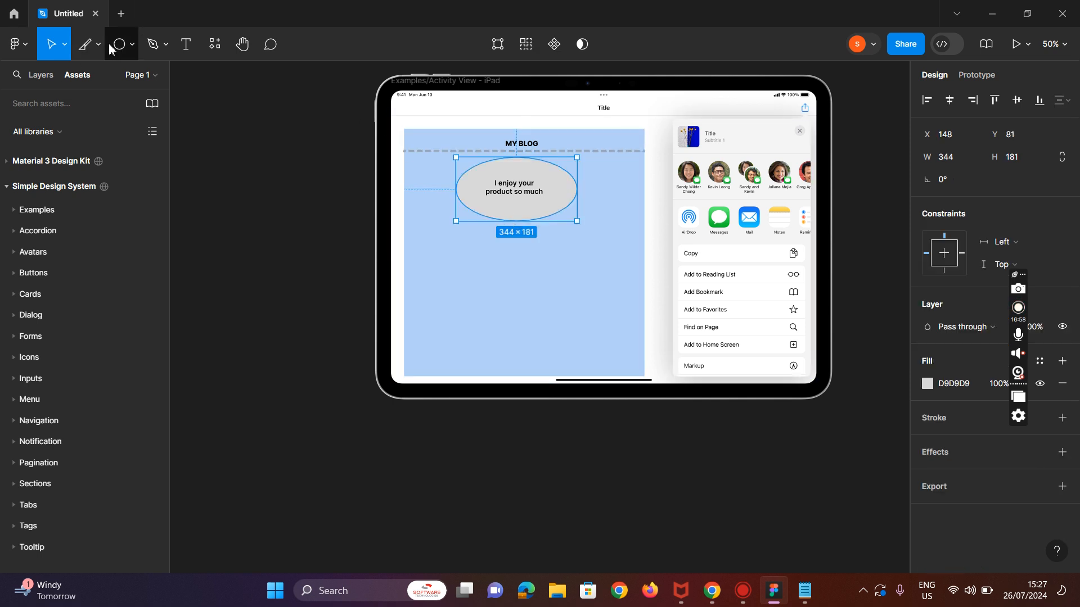
left_click(131, 45)
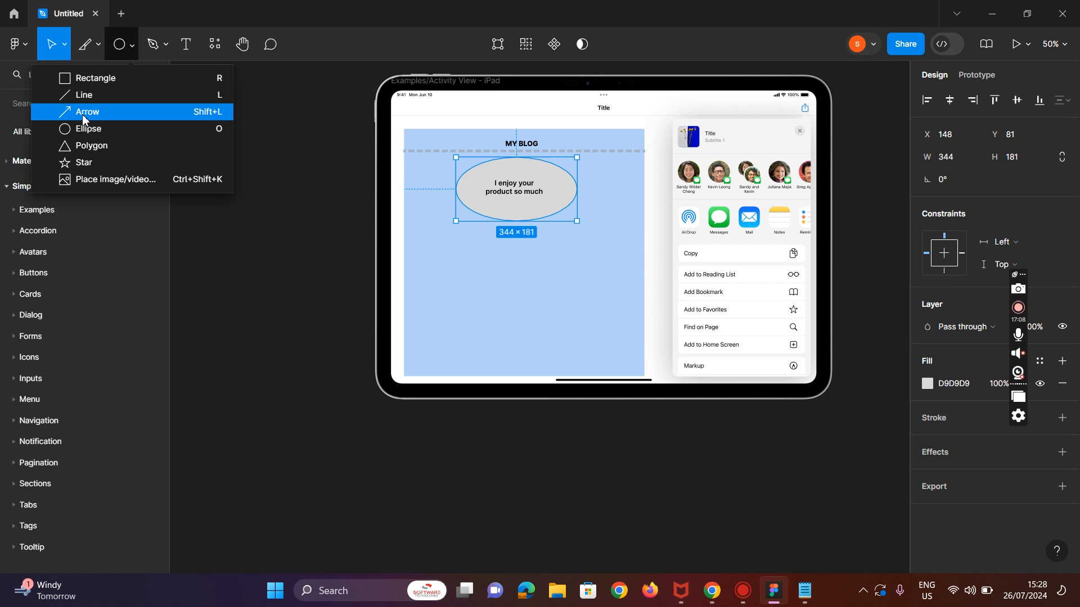
left_click(83, 112)
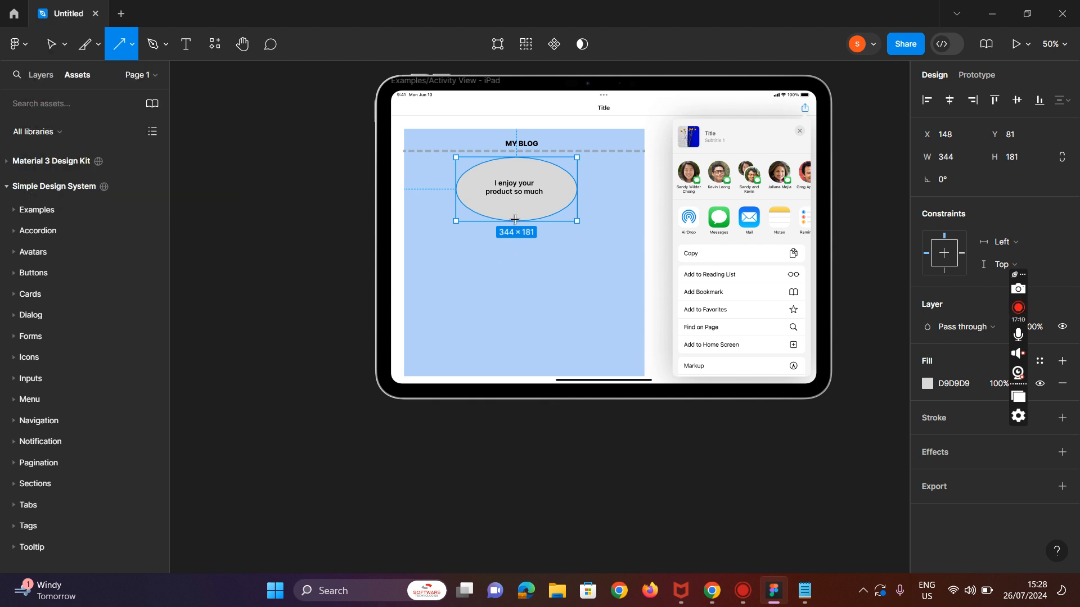
left_click_drag(514, 219, 514, 261)
left_click(540, 268)
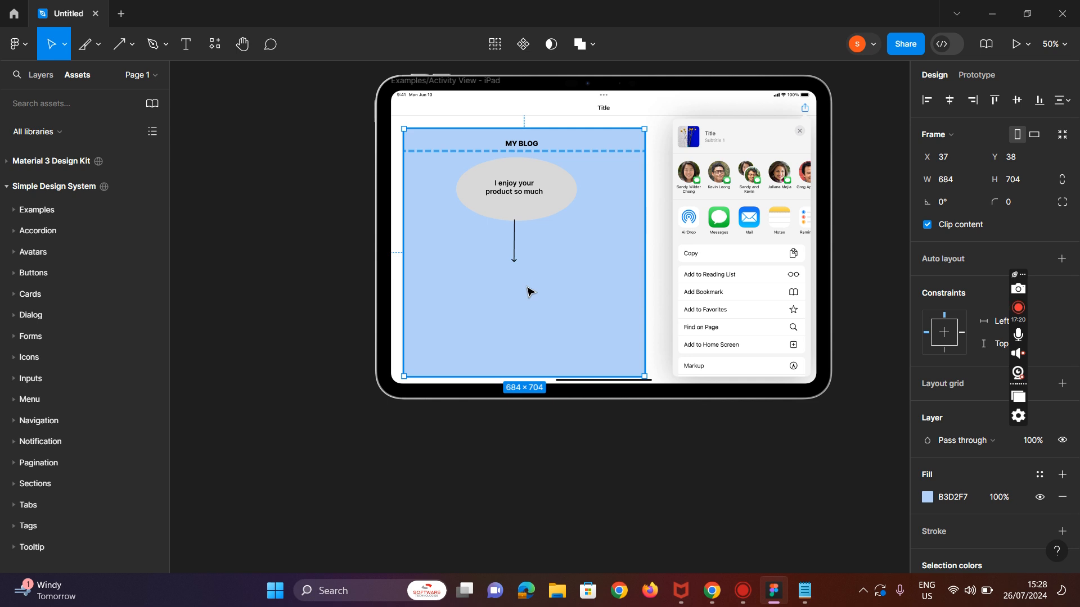
left_click(514, 252)
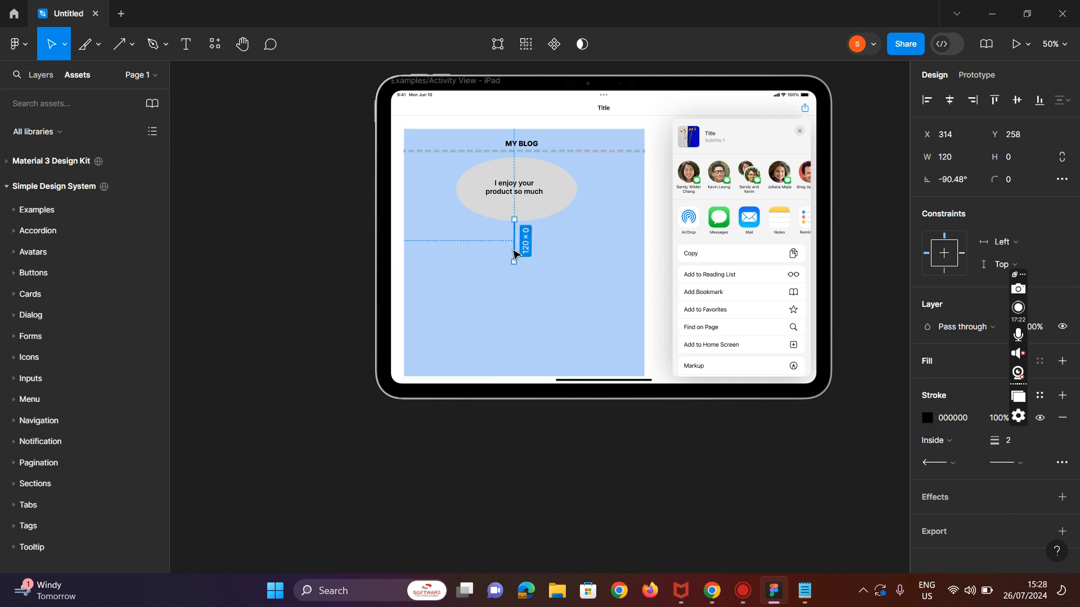
key("Delete")
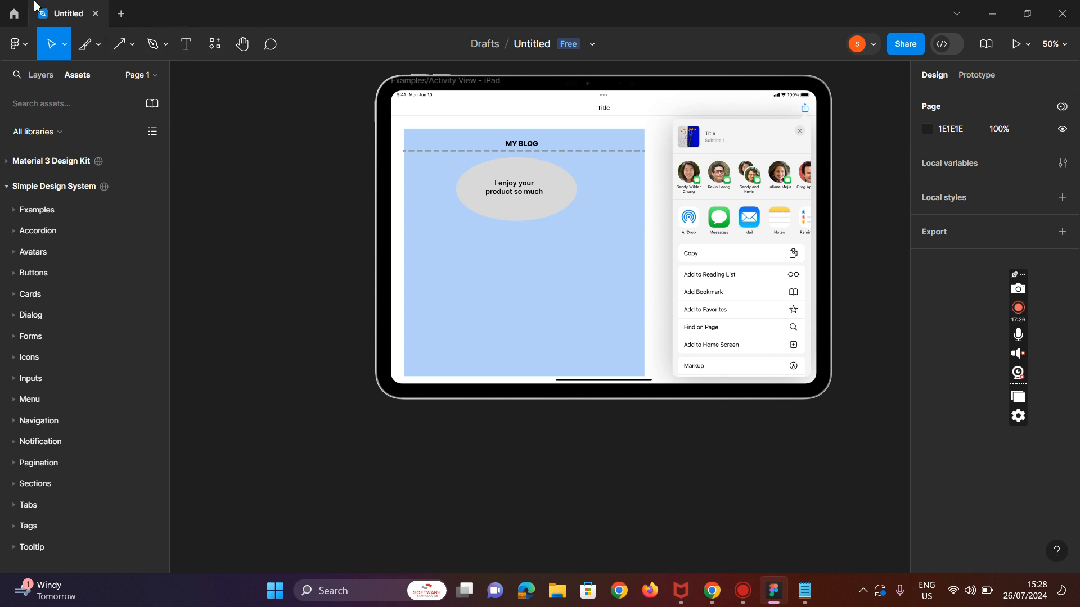
Step: Switch to the browser, open a new tab and search Google Images for cat
left_click(712, 597)
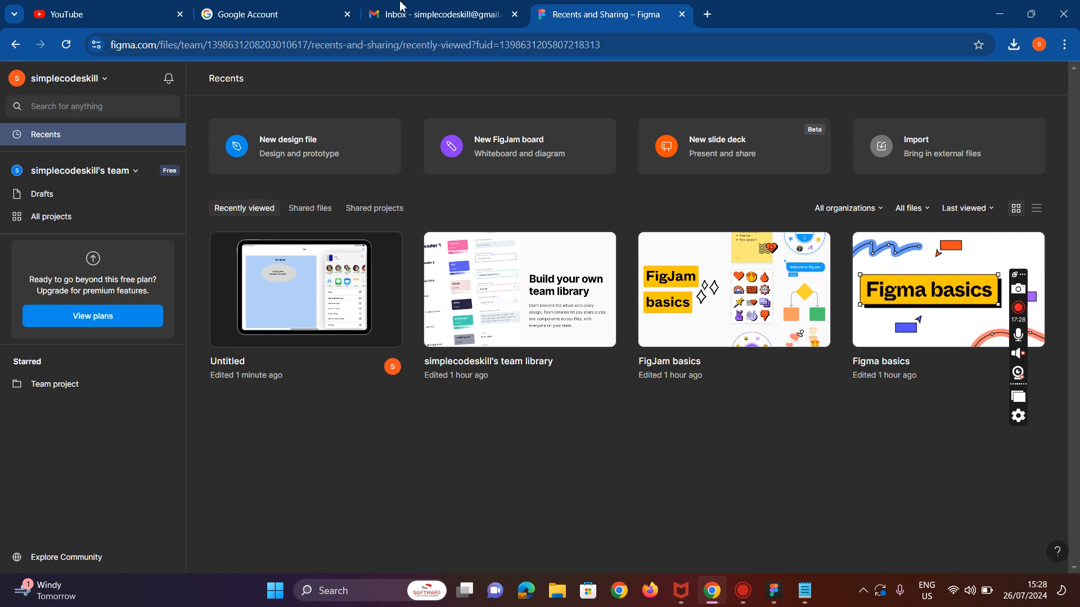
left_click(706, 17)
left_click(415, 285)
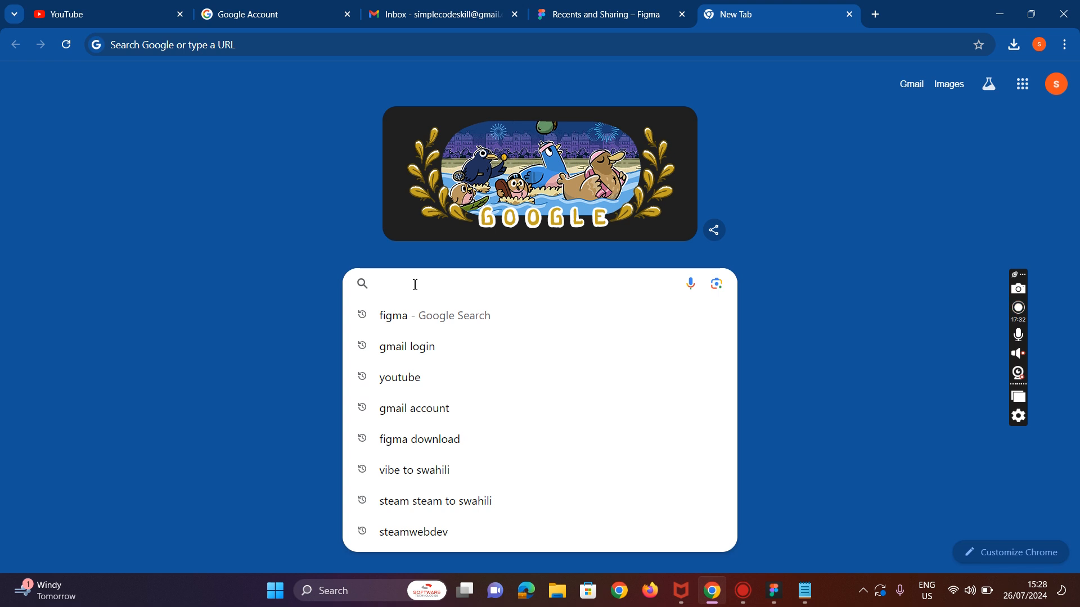
type("cat")
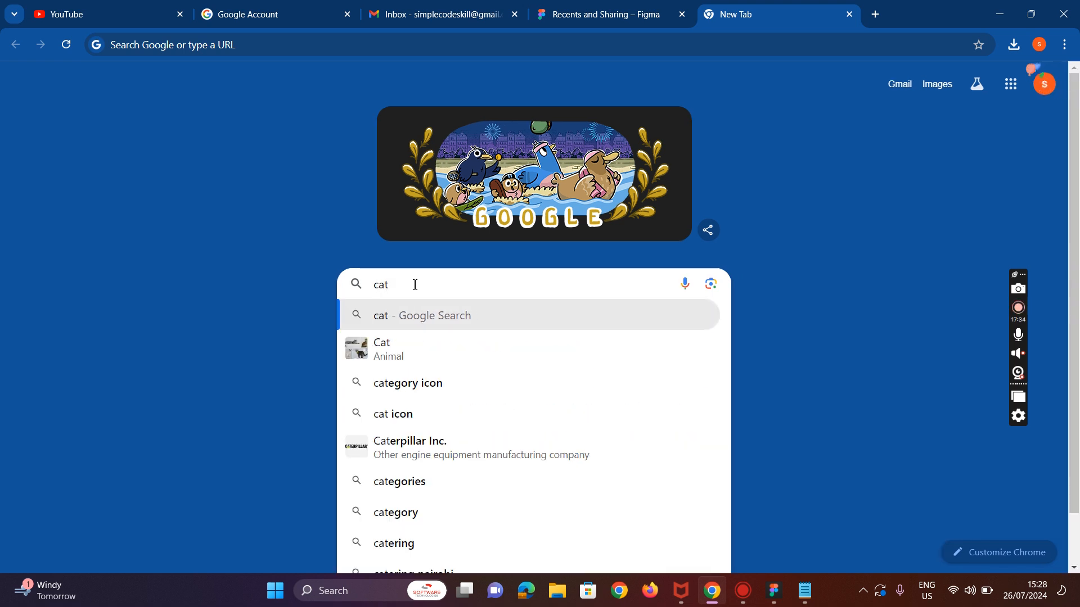
key("Return")
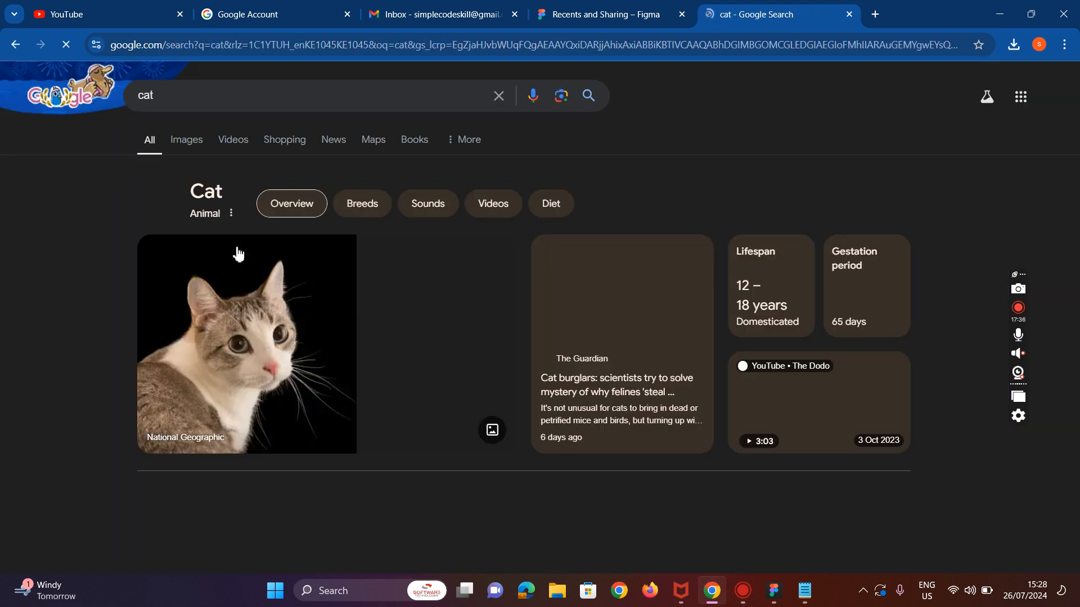
left_click(188, 143)
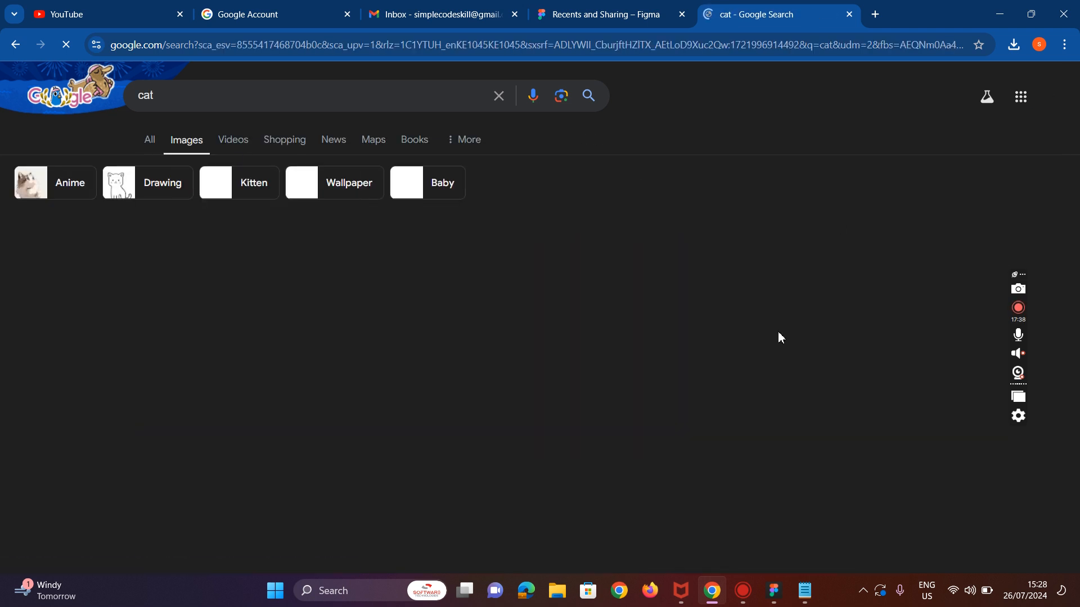
scroll(253, 242, "down", 5)
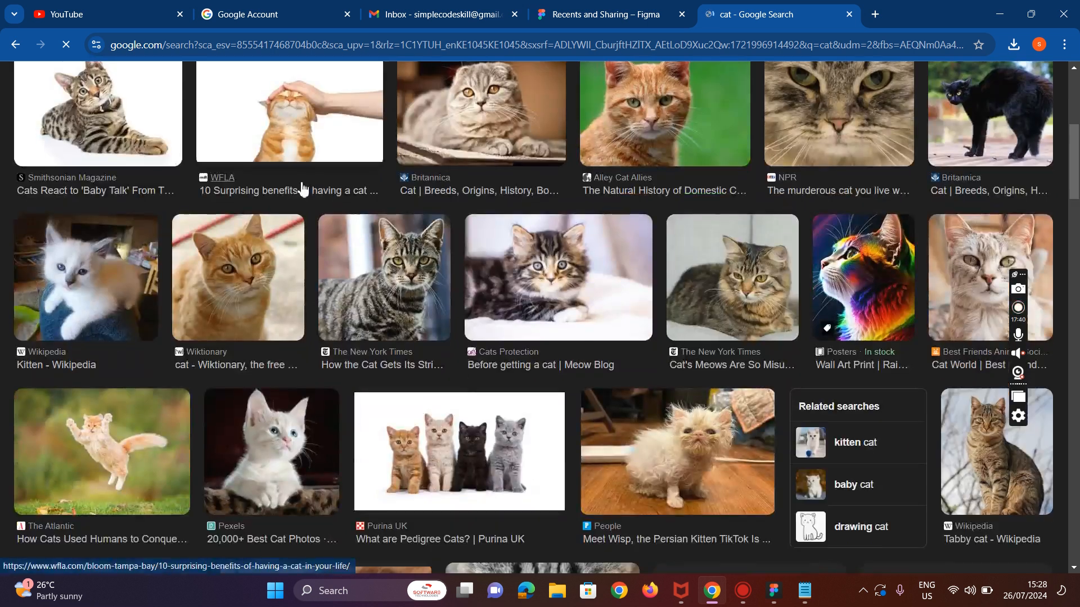
scroll(300, 187, "up", 5)
Step: Change the image search to dog hd image
left_click(215, 102)
type("hd")
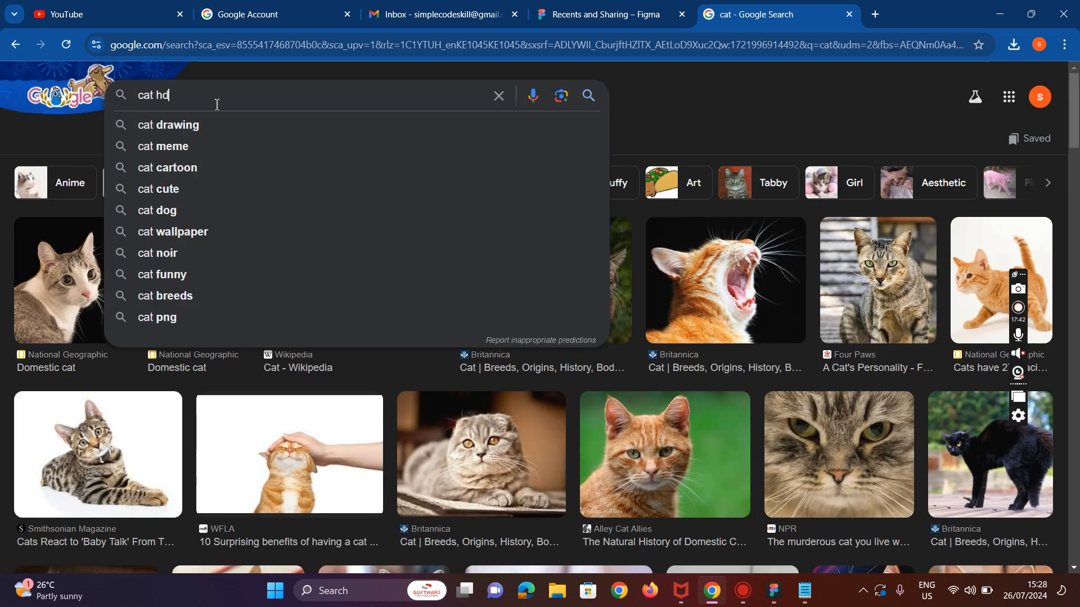
type(" image")
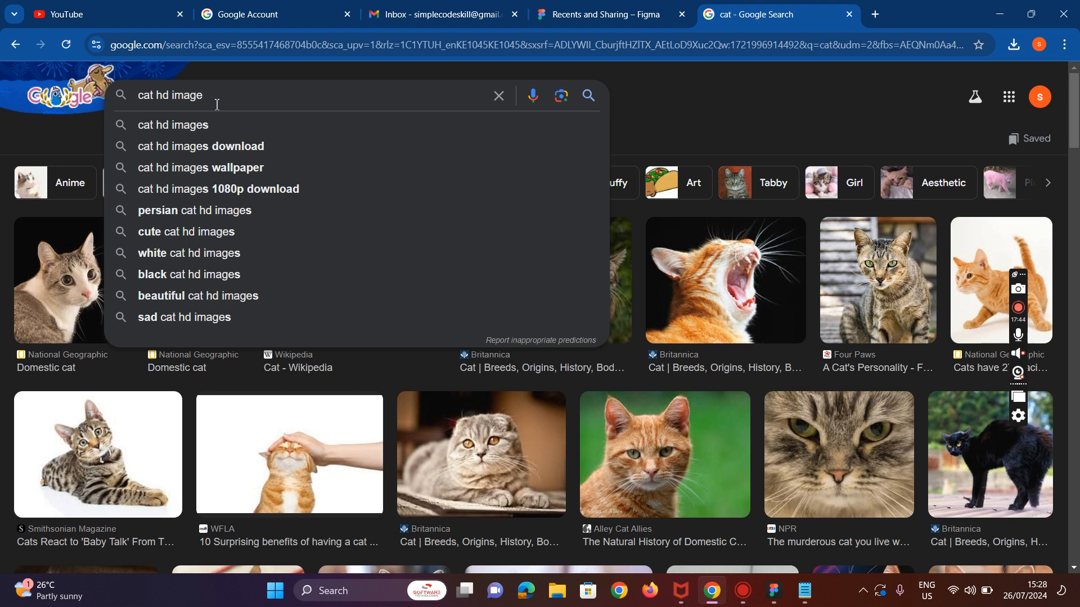
key("BackSpace")
key("BackSpace")
key("BackSpace")
key("BackSpace")
key("BackSpace")
key("BackSpace")
key("BackSpace")
key("BackSpace")
key("BackSpace")
key("BackSpace")
key("BackSpace")
type("do")
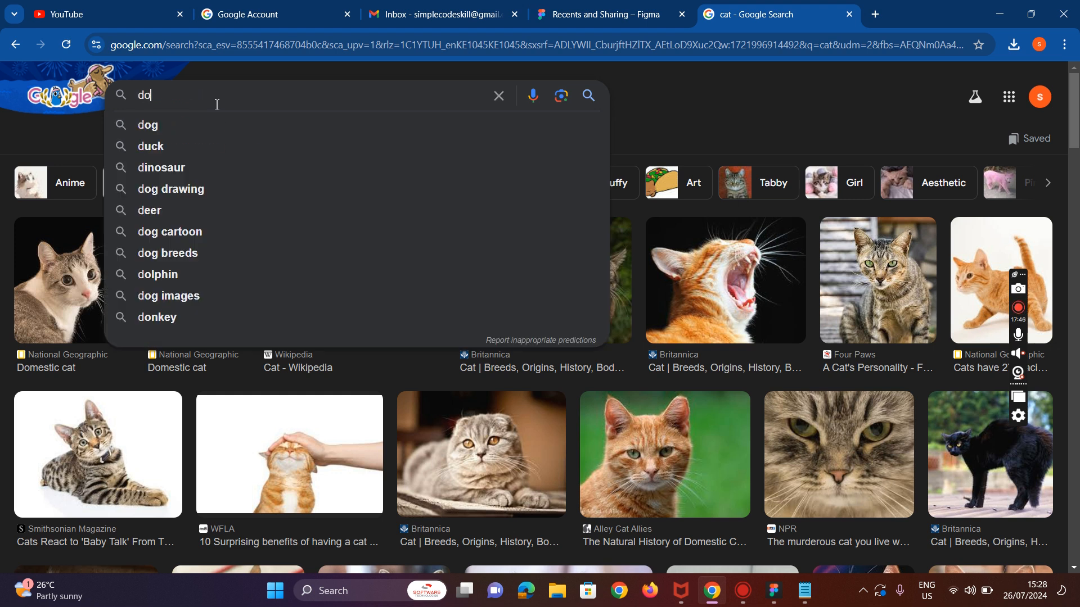
type("g hd image")
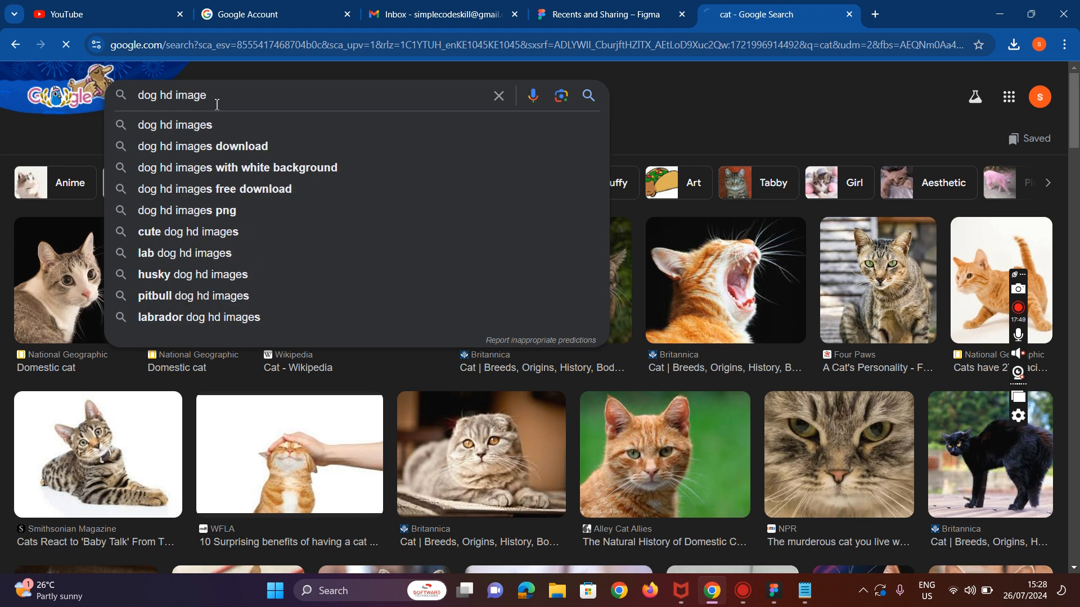
key("Return")
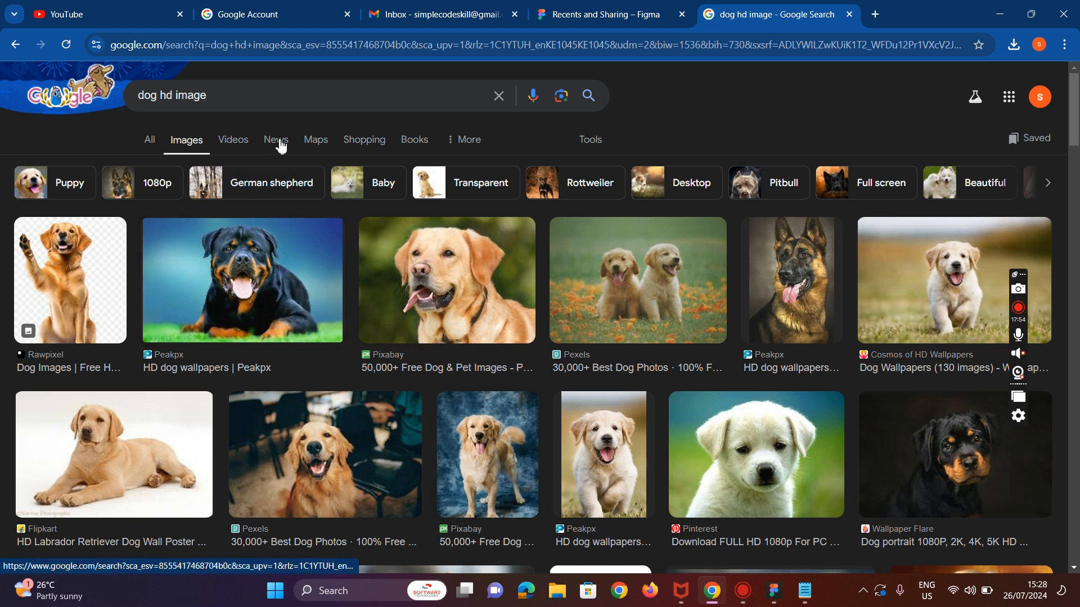
Step: Open the lying Labrador retriever image and save it to Downloads as dog
left_click(170, 94)
left_click(135, 450)
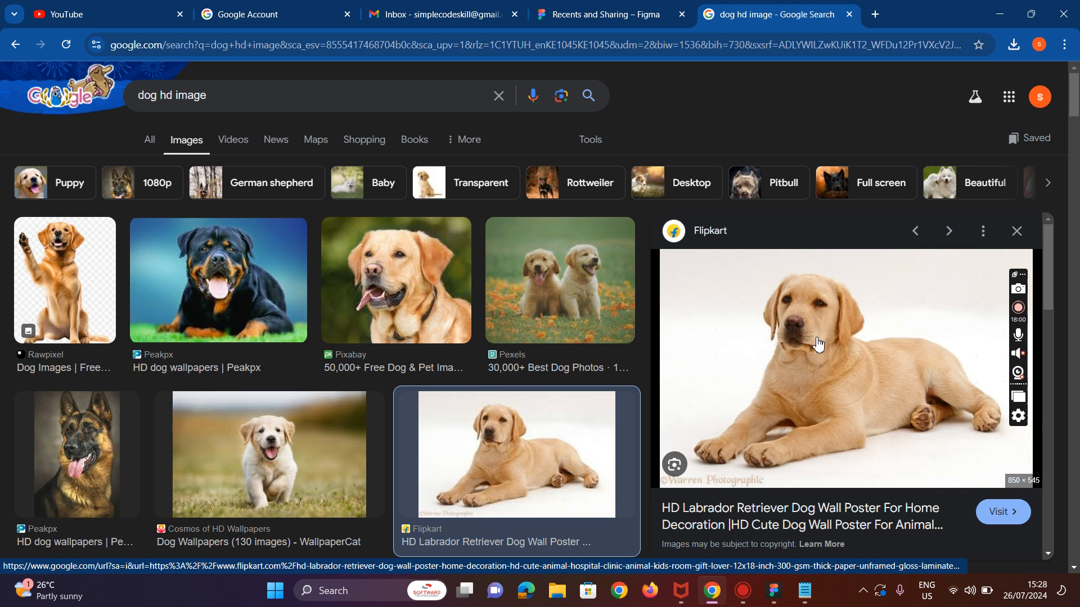
right_click(818, 342)
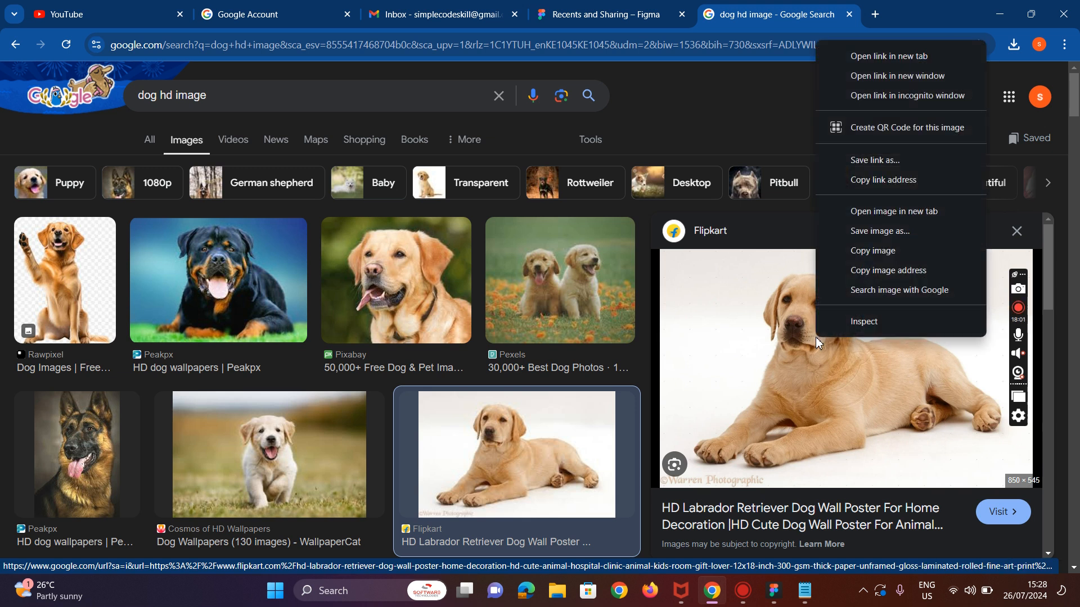
left_click(891, 230)
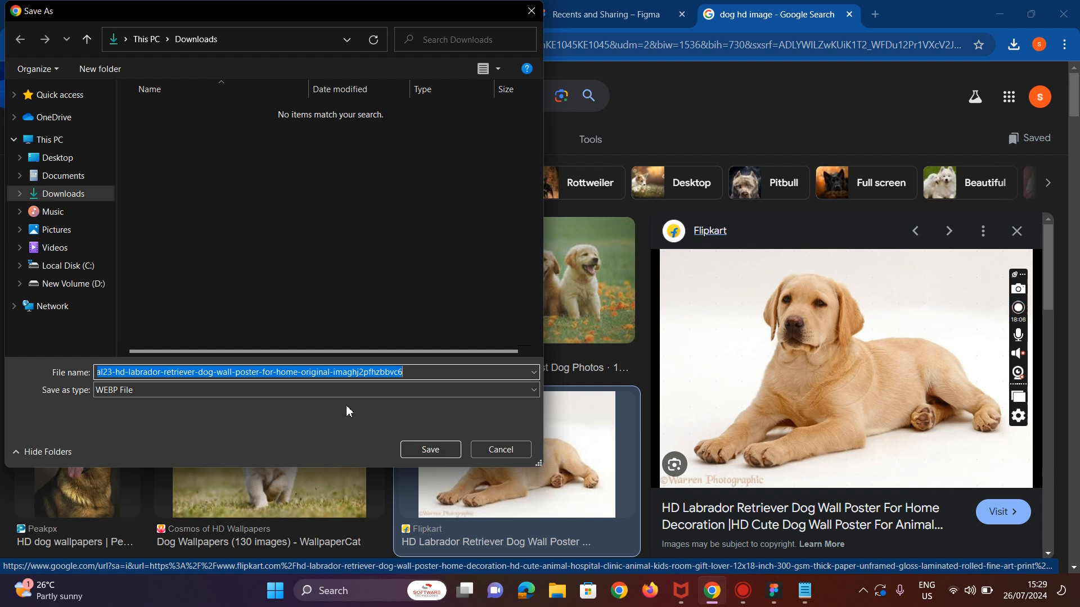
type("dog")
left_click(430, 448)
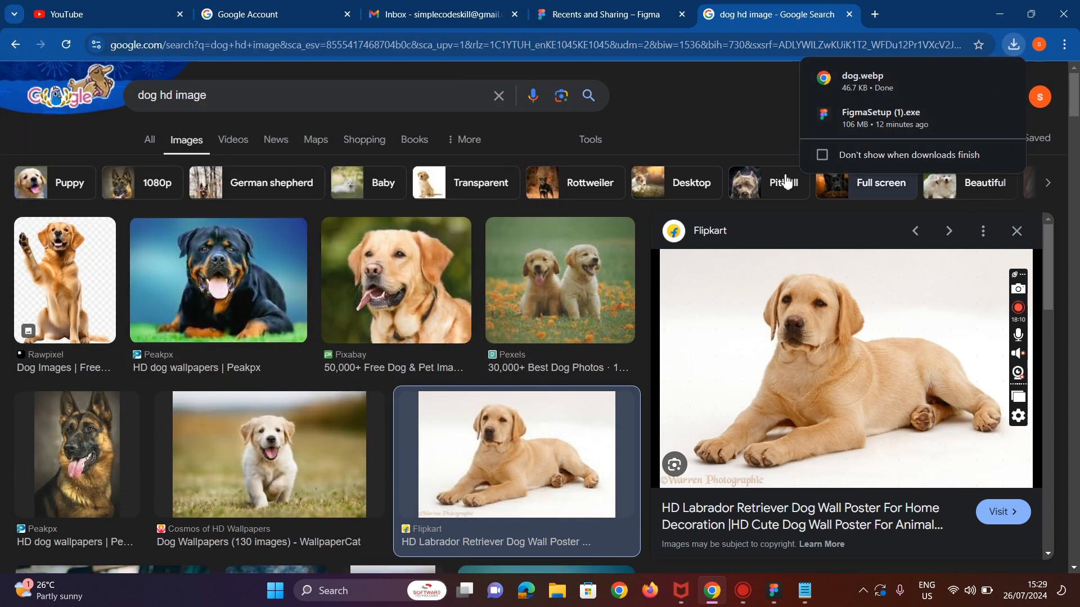
Step: Save the close-up golden retriever image from the results as dog2
right_click(413, 270)
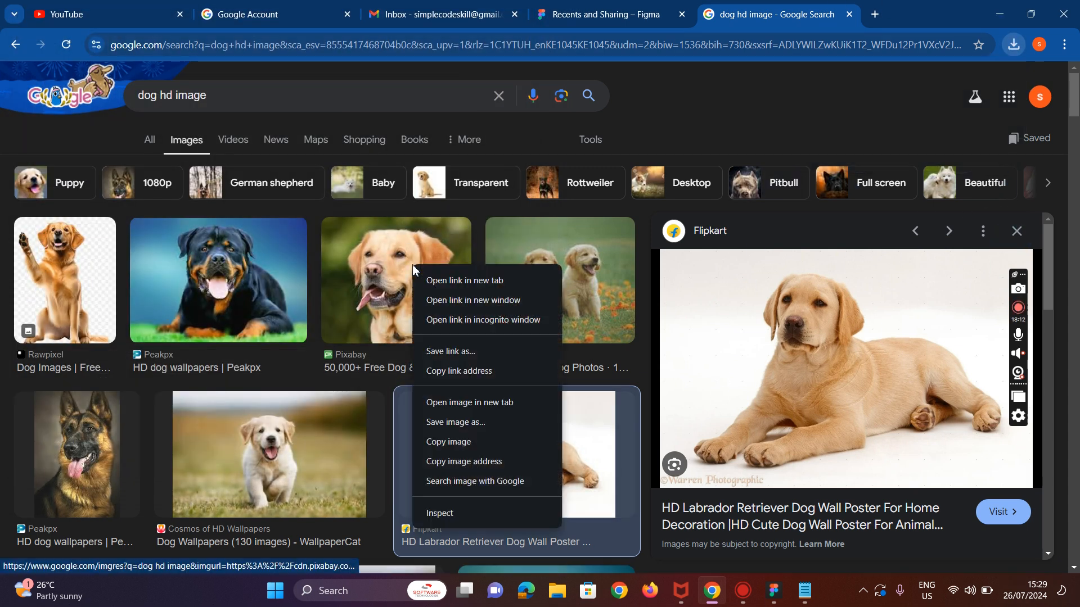
left_click(475, 425)
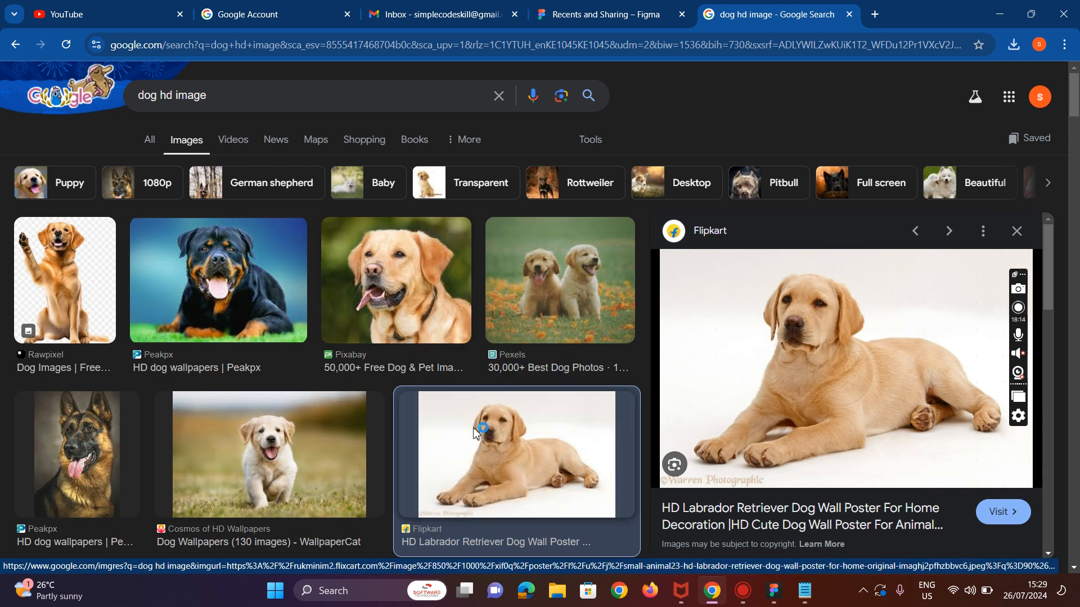
type("dog2")
left_click(424, 447)
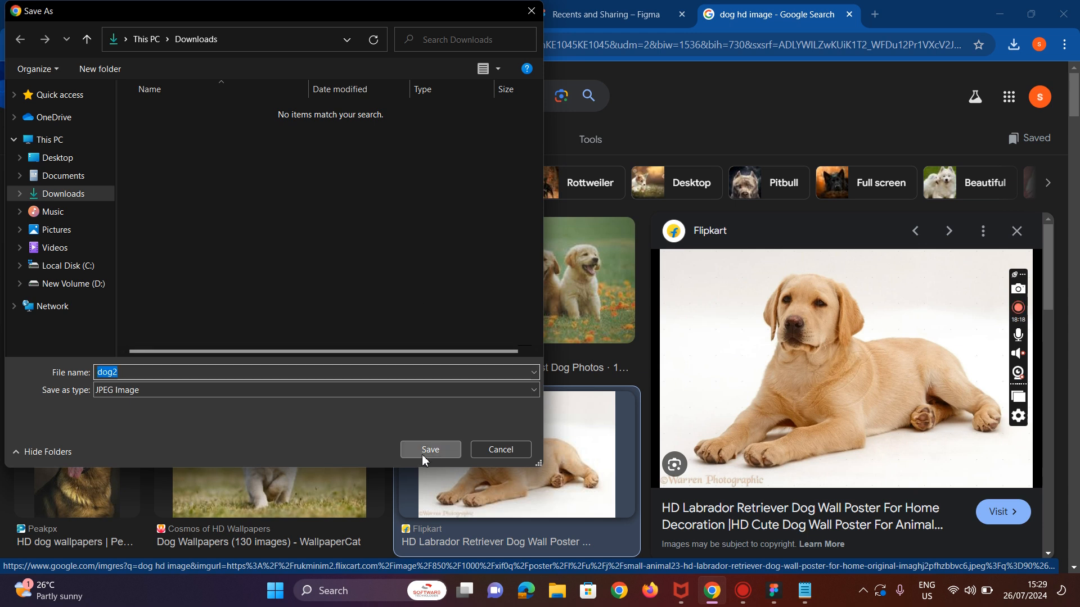
Step: Switch back to Figma and place the downloaded dog2 image from Downloads onto the iPad frame
left_click(773, 590)
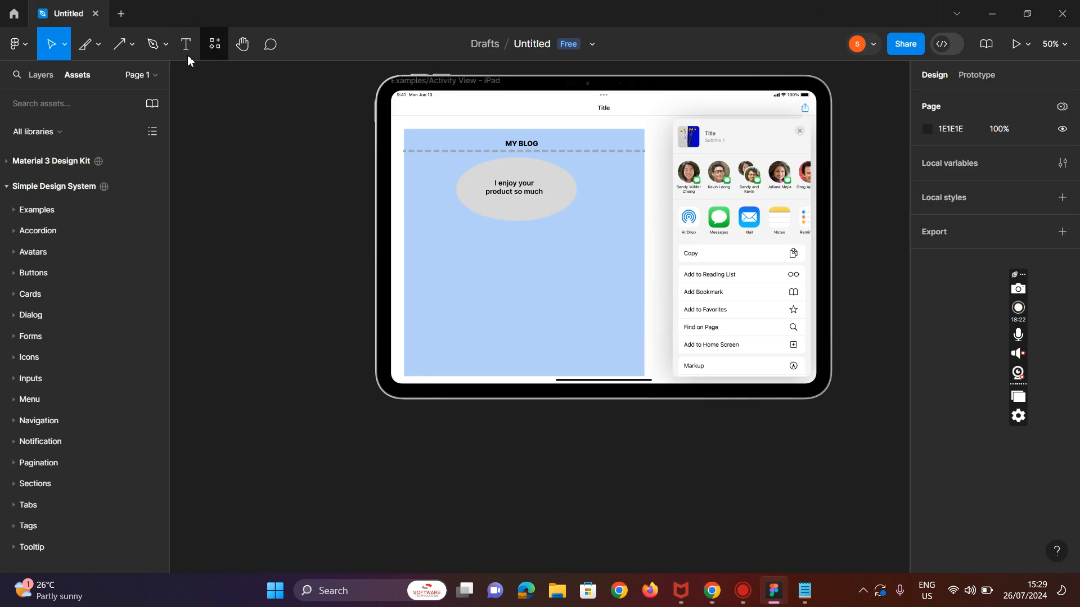
left_click(133, 48)
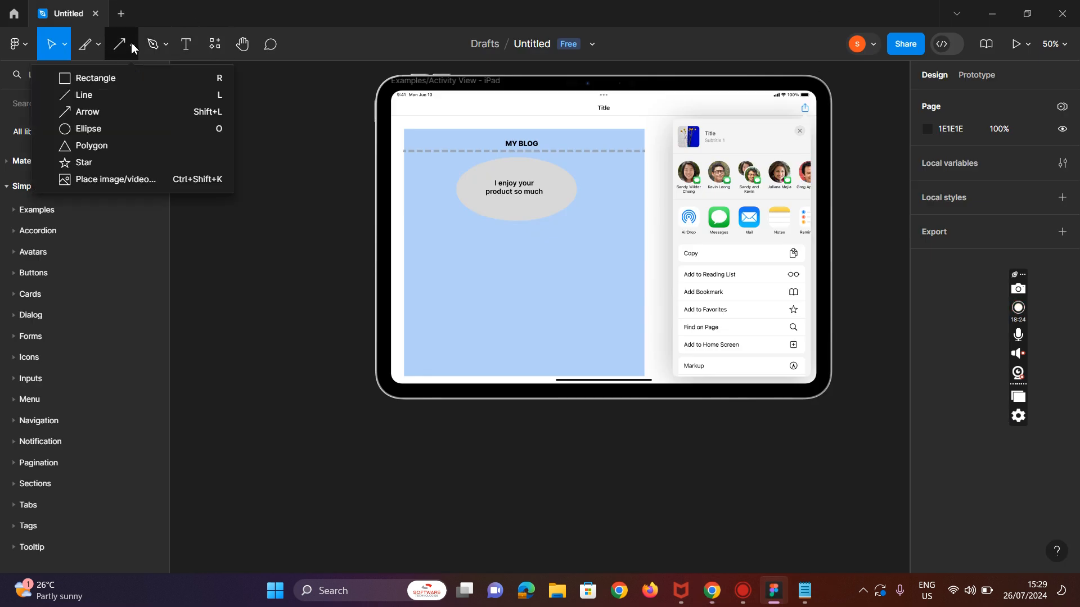
left_click(146, 184)
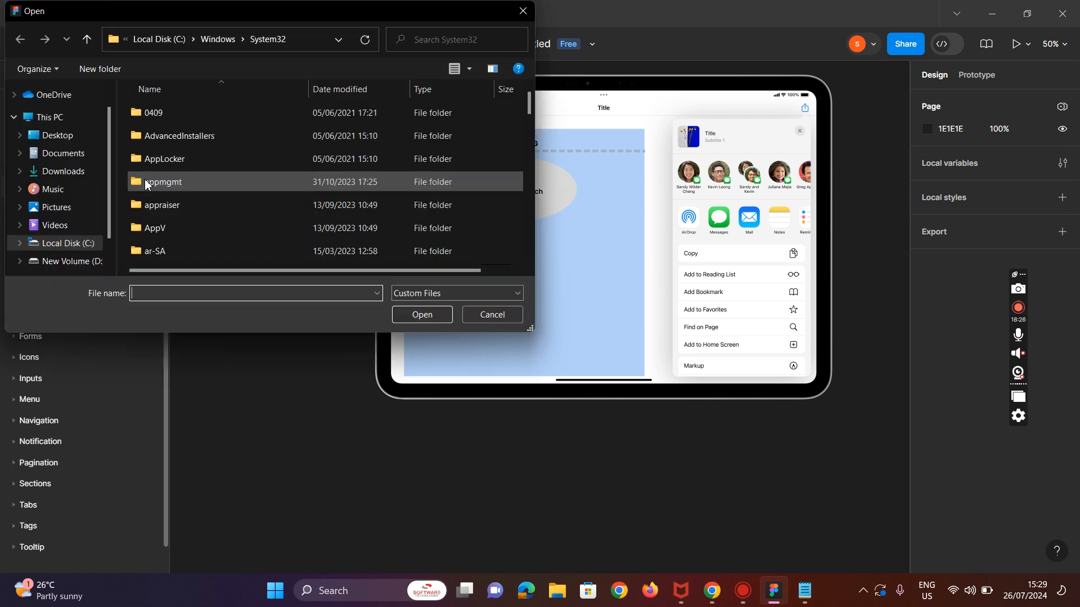
left_click(57, 173)
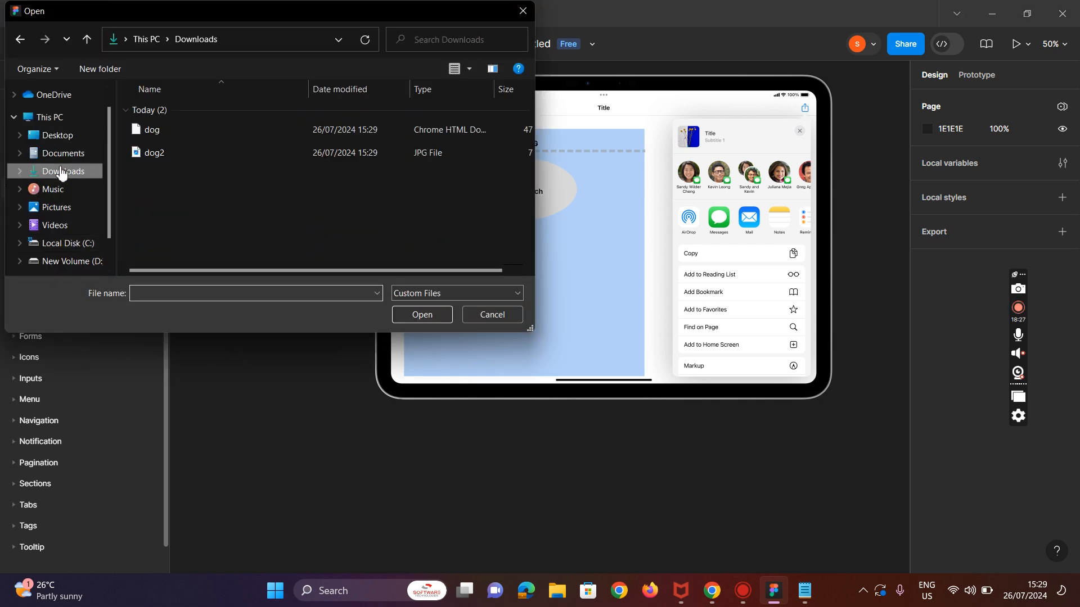
left_click(188, 157)
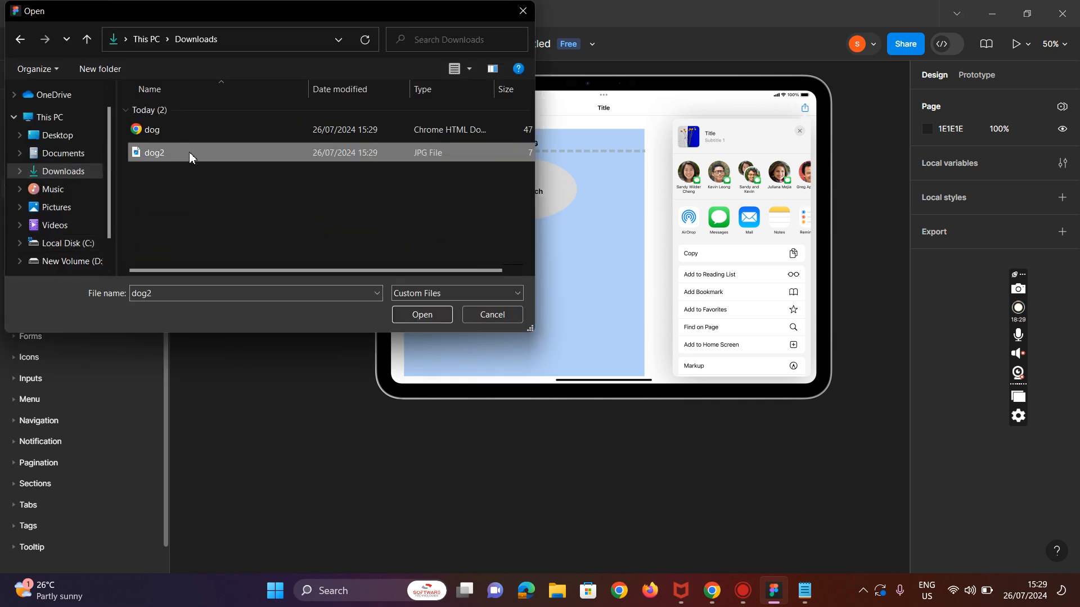
left_click(407, 314)
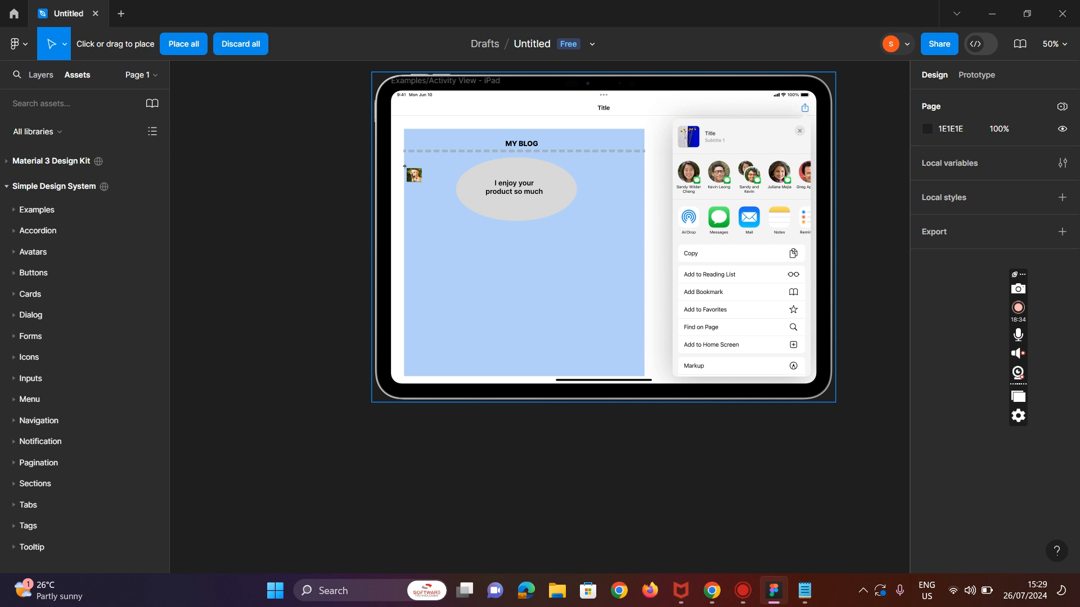
left_click(409, 169)
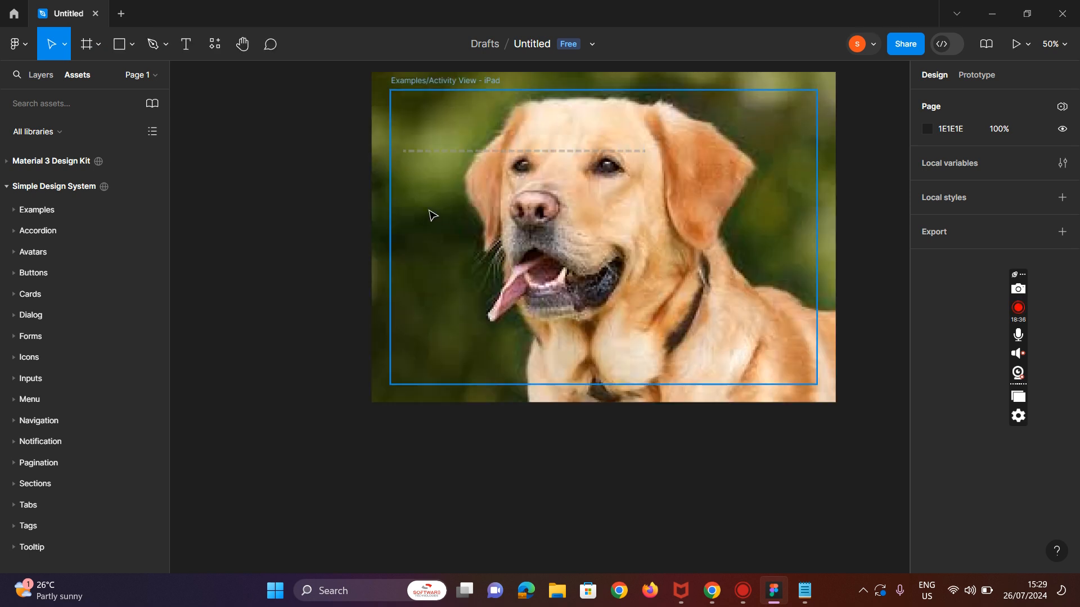
Step: Examine which layers lie under the placed dog image by selecting them in turn on the canvas
left_click(824, 382)
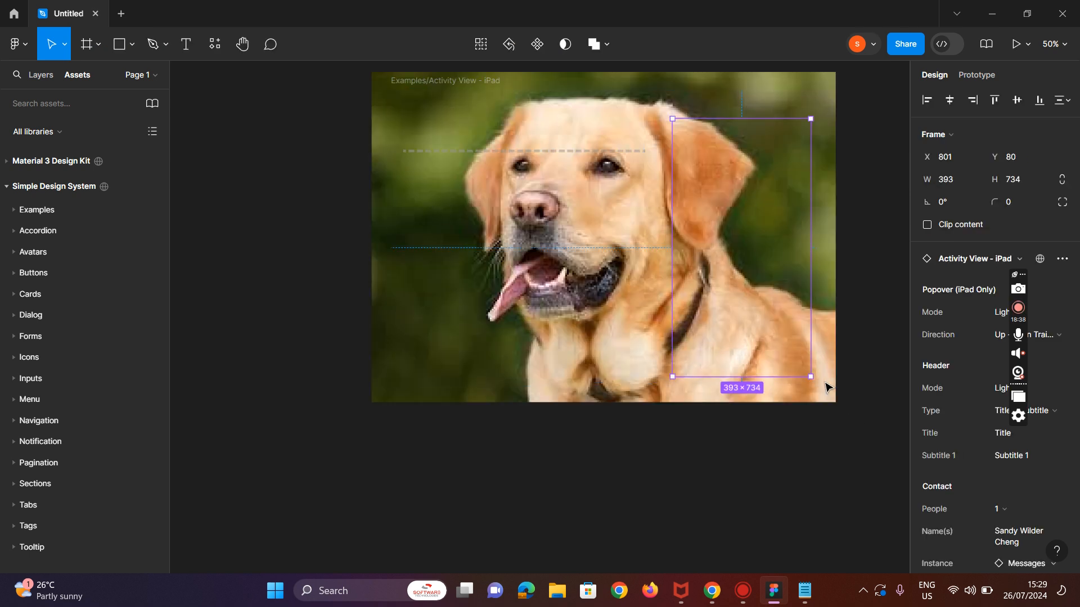
left_click(825, 407)
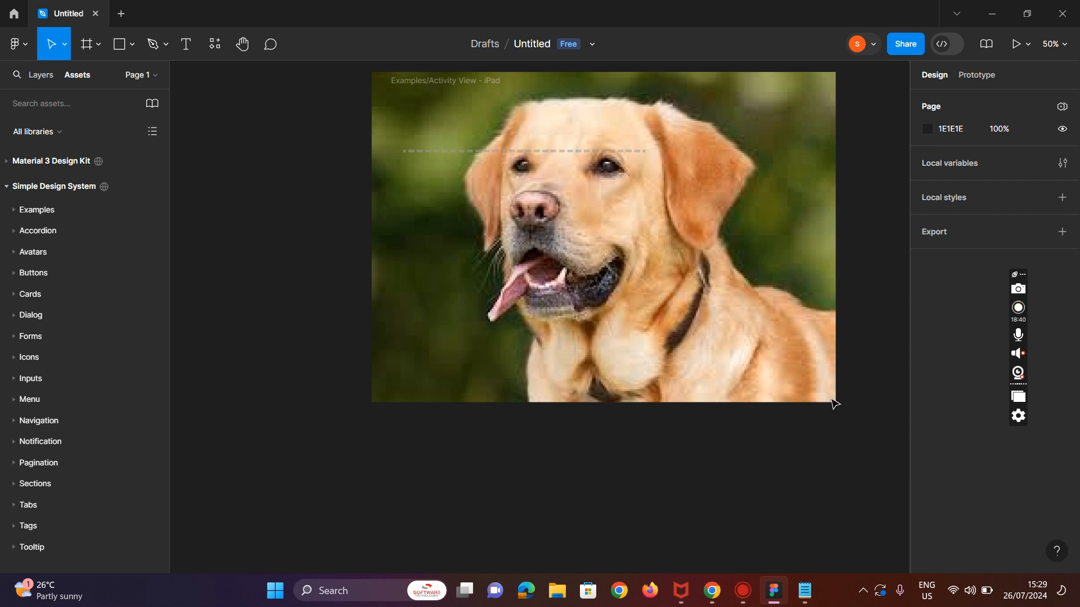
scroll(770, 410, "up", 4)
scroll(763, 404, "down", 3)
left_click(436, 172)
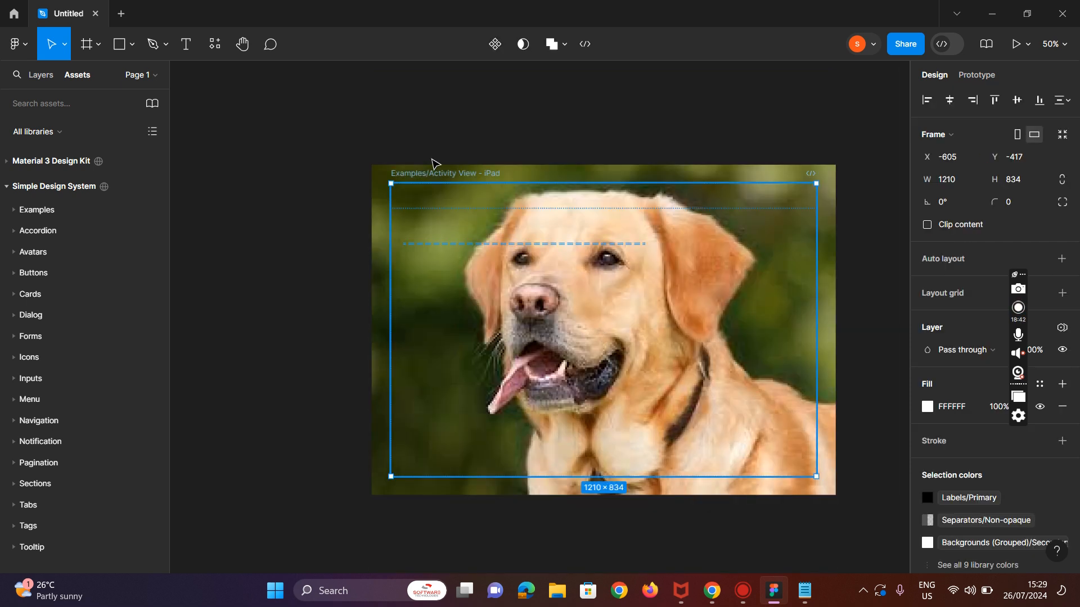
left_click(382, 177)
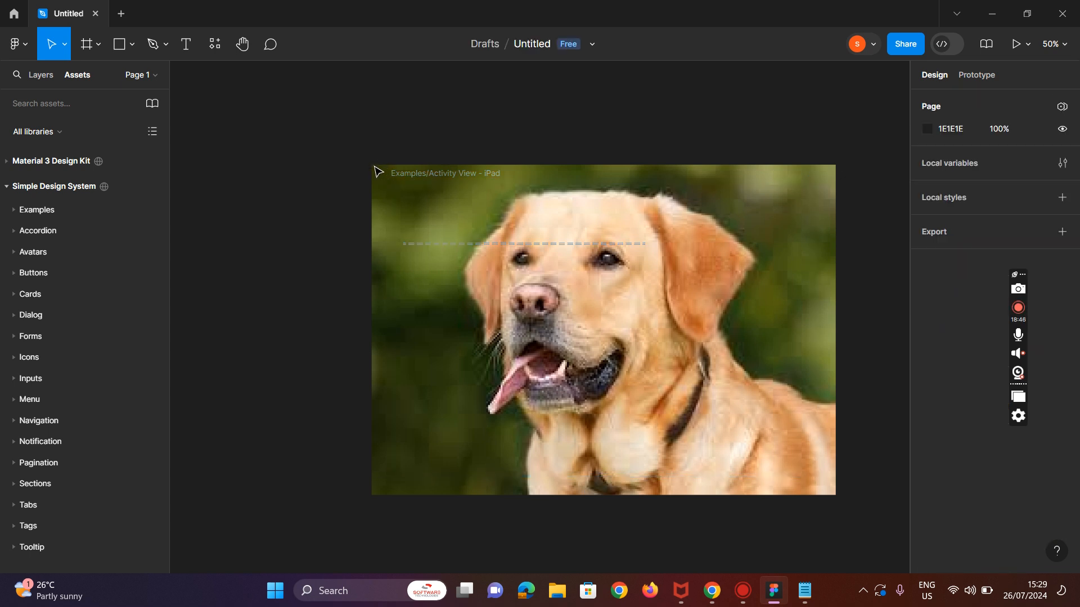
left_click(398, 192)
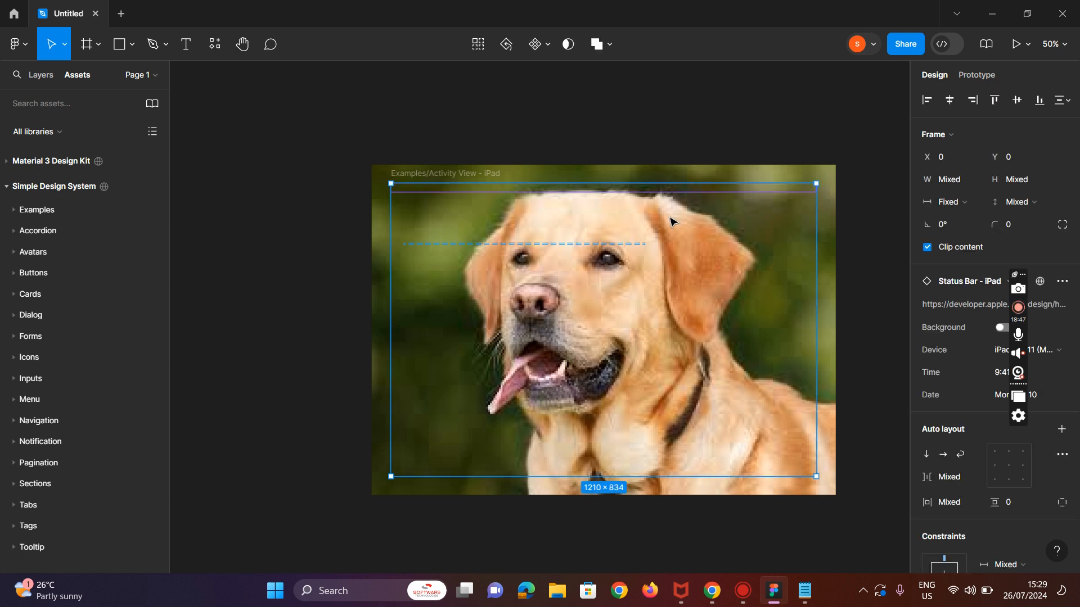
left_click(850, 187)
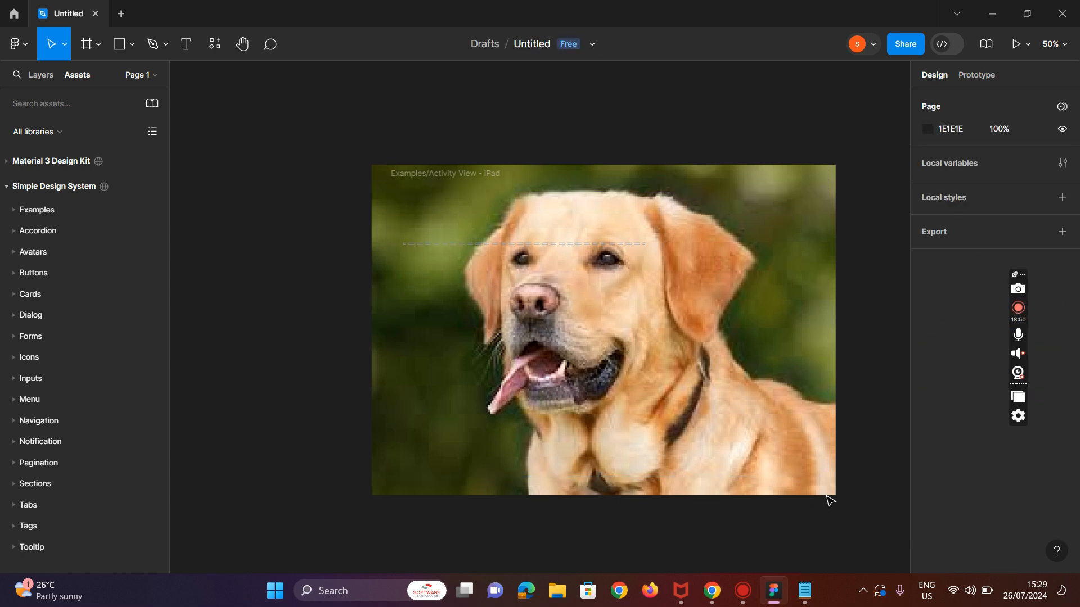
left_click(793, 456)
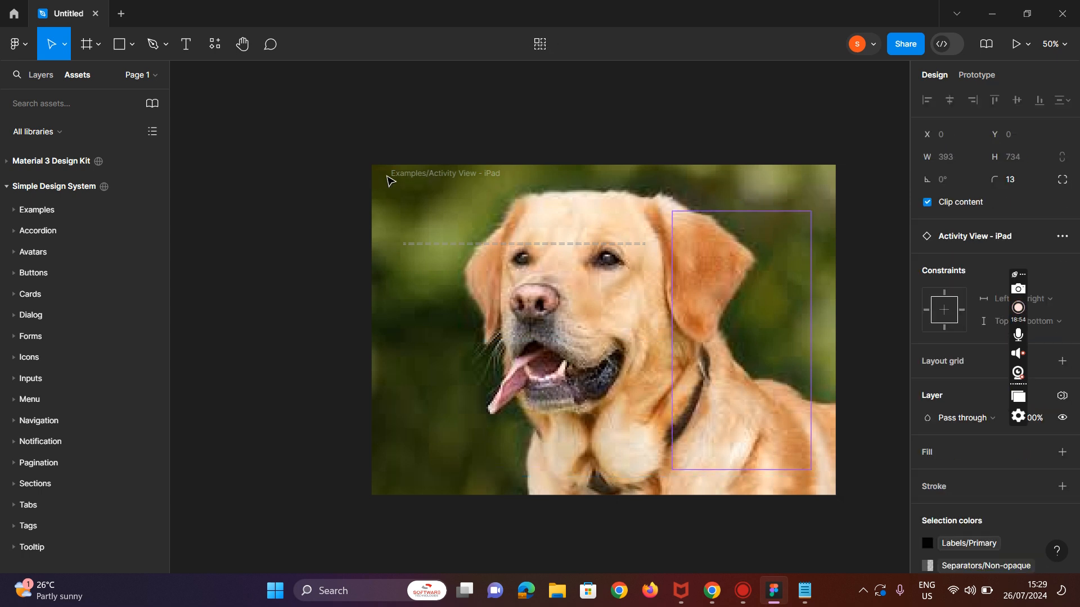
key("Escape")
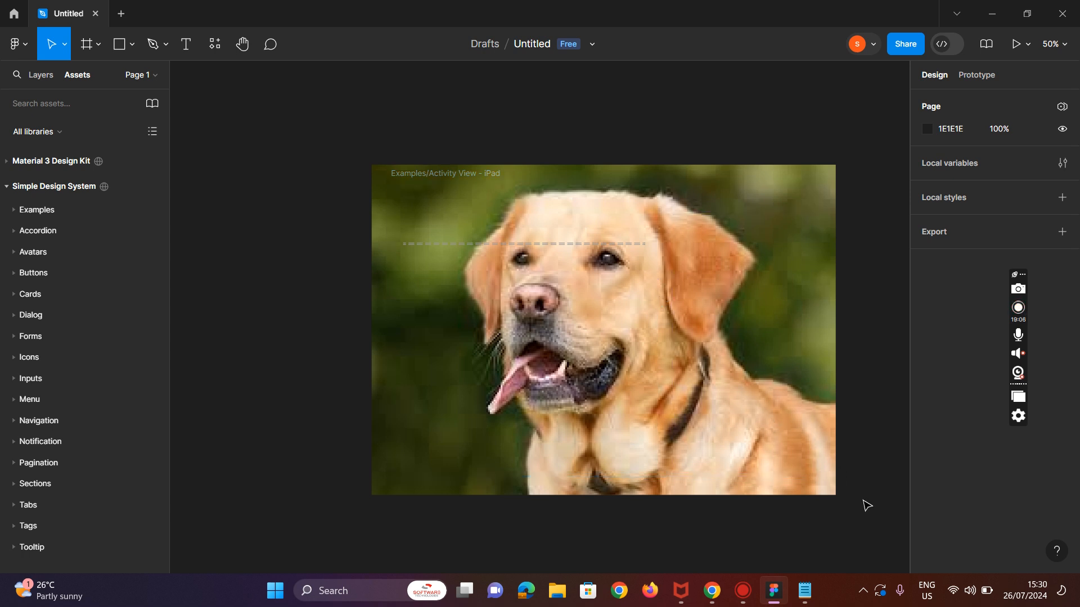
Step: Try to shrink the dog image by dragging its corner, and undo the attempts
left_click_drag(833, 501, 663, 366)
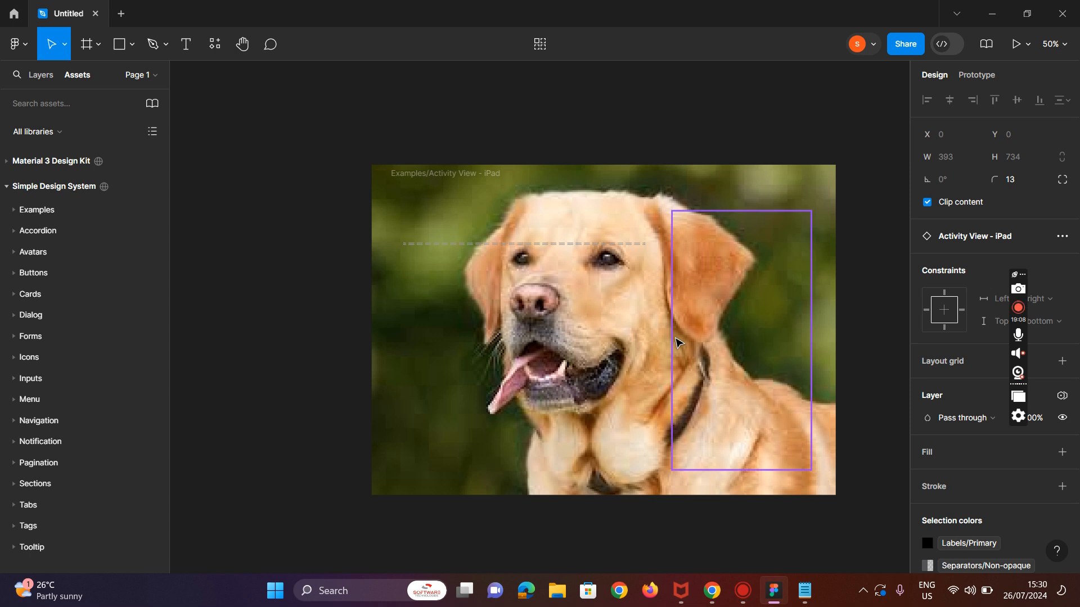
key("ctrl+z")
key("ctrl+z")
key("ctrl+z")
key("ctrl+z")
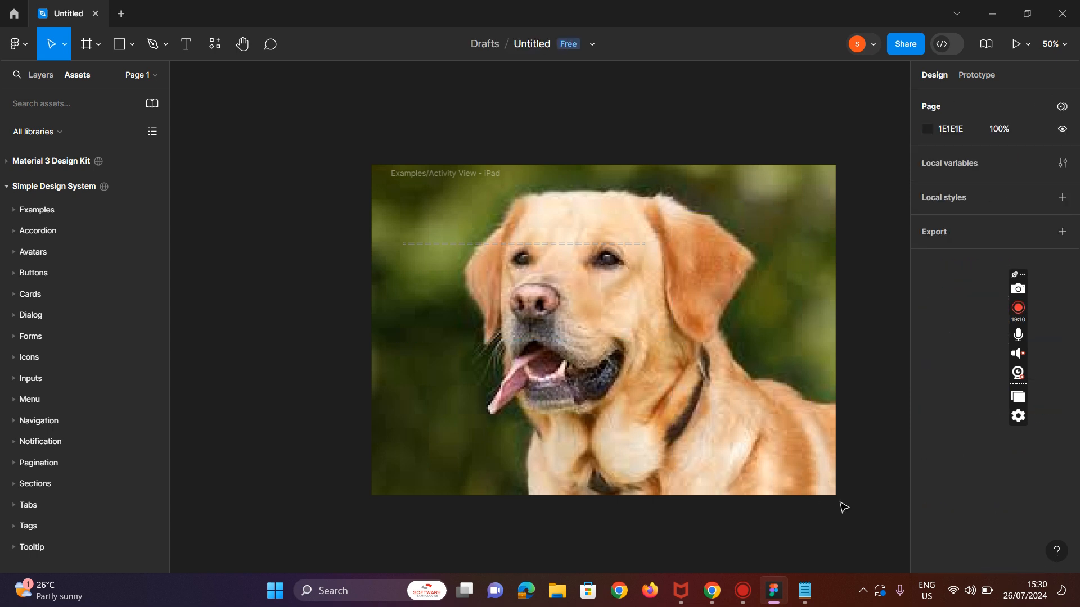
left_click(737, 388)
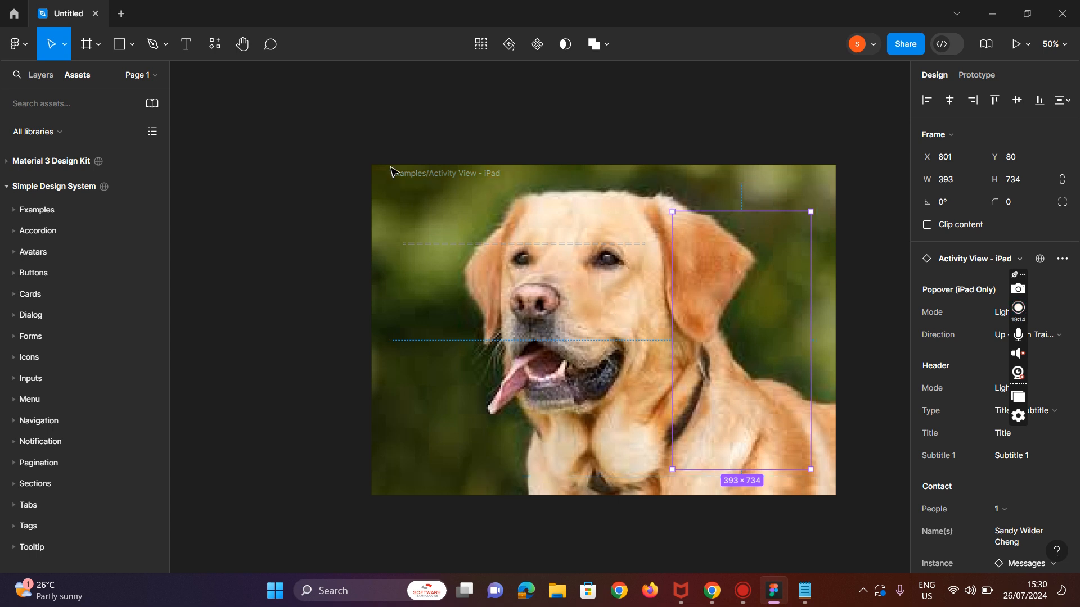
key("ctrl+z")
left_click(399, 183)
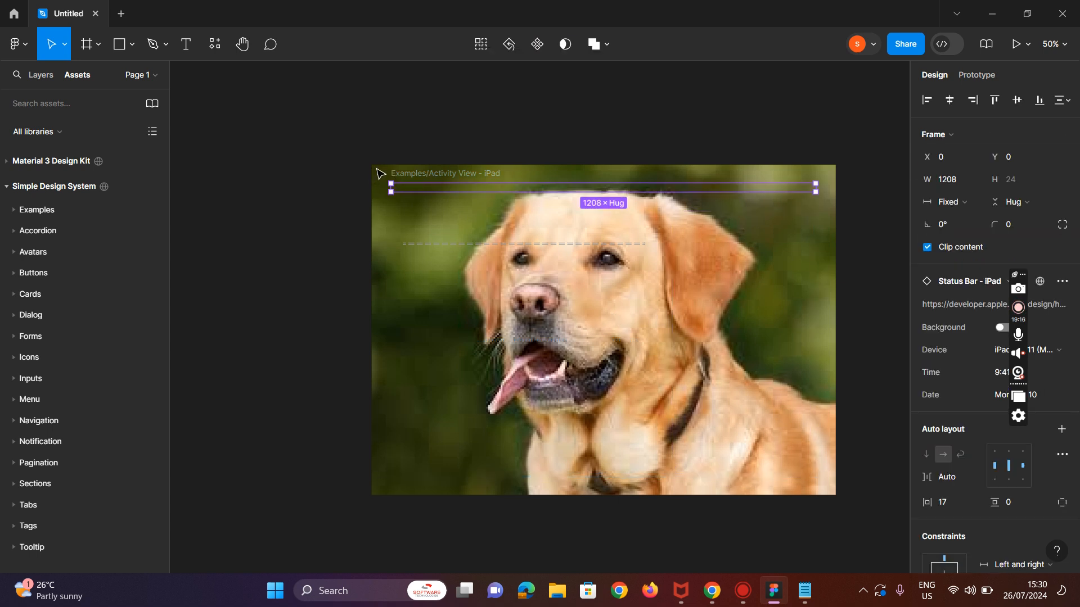
key("ctrl+z")
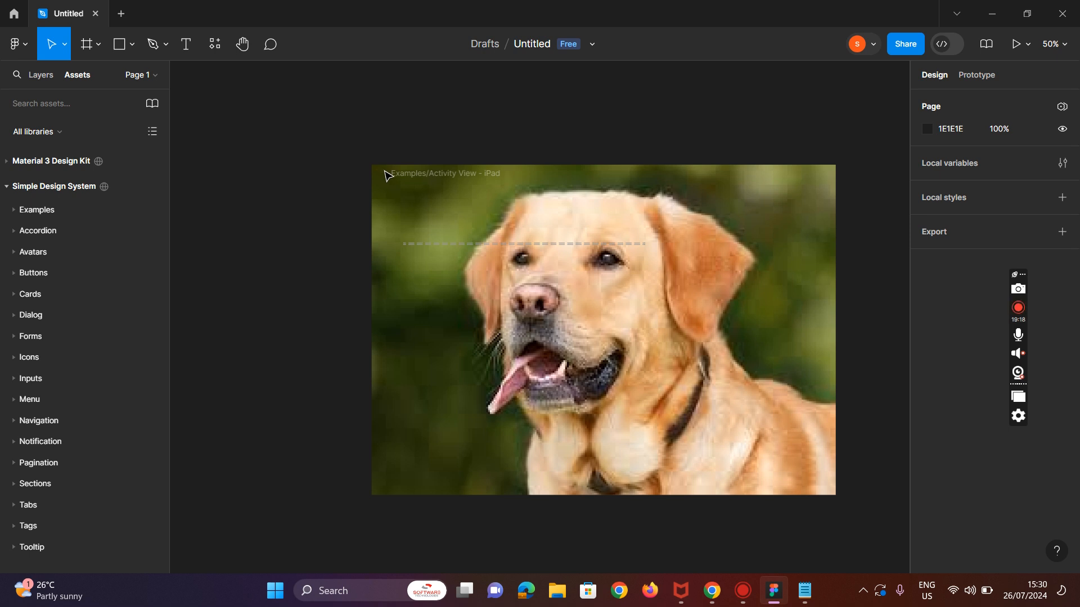
left_click(732, 426)
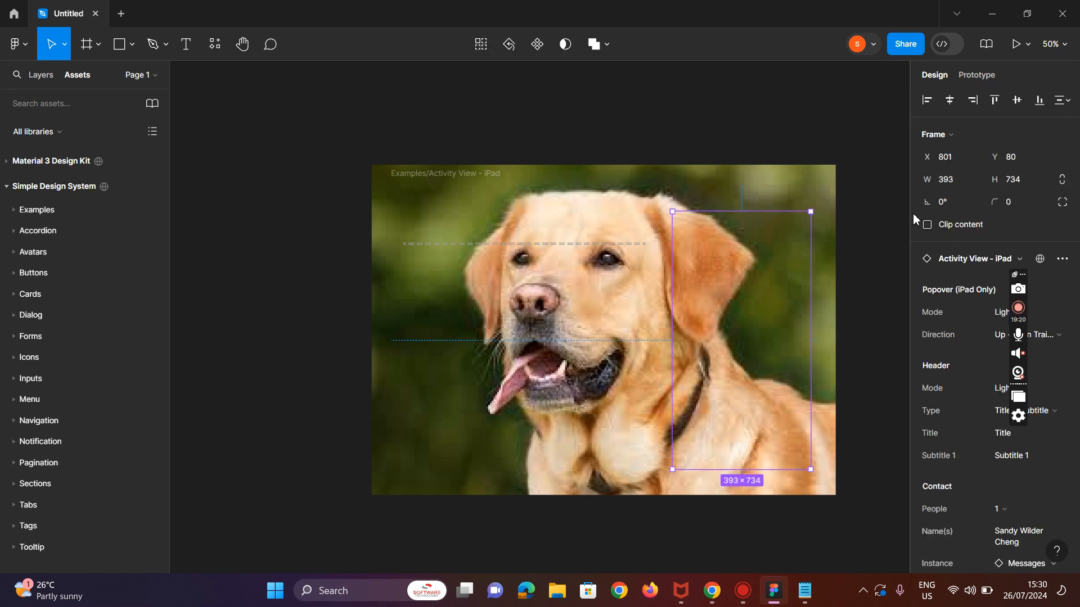
left_click(831, 503)
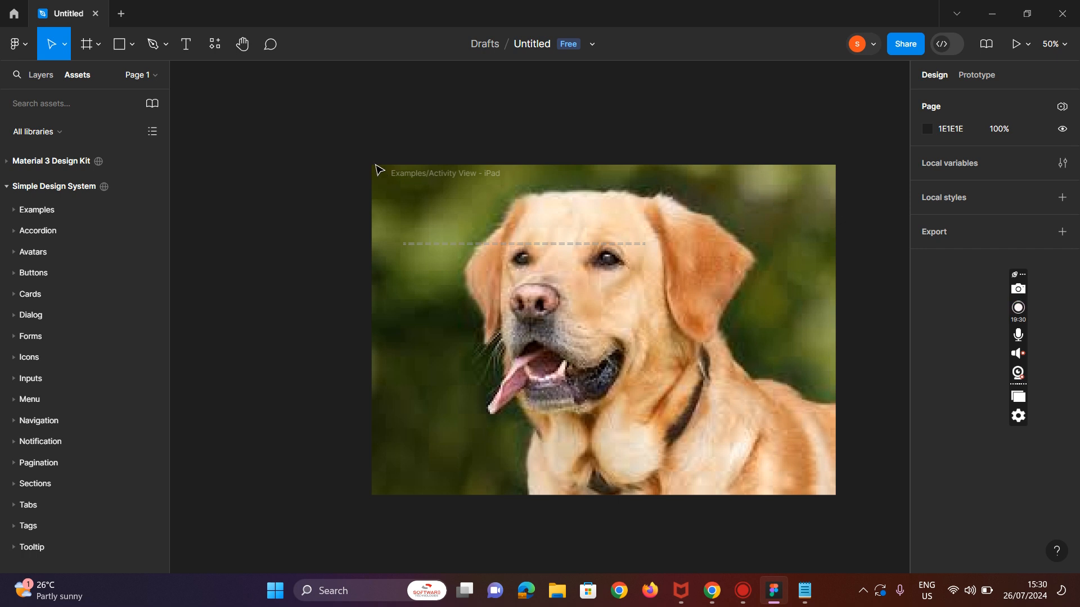
Step: Zoom out to 25% and select the frame and layers under the dog image to locate it
left_click(510, 271)
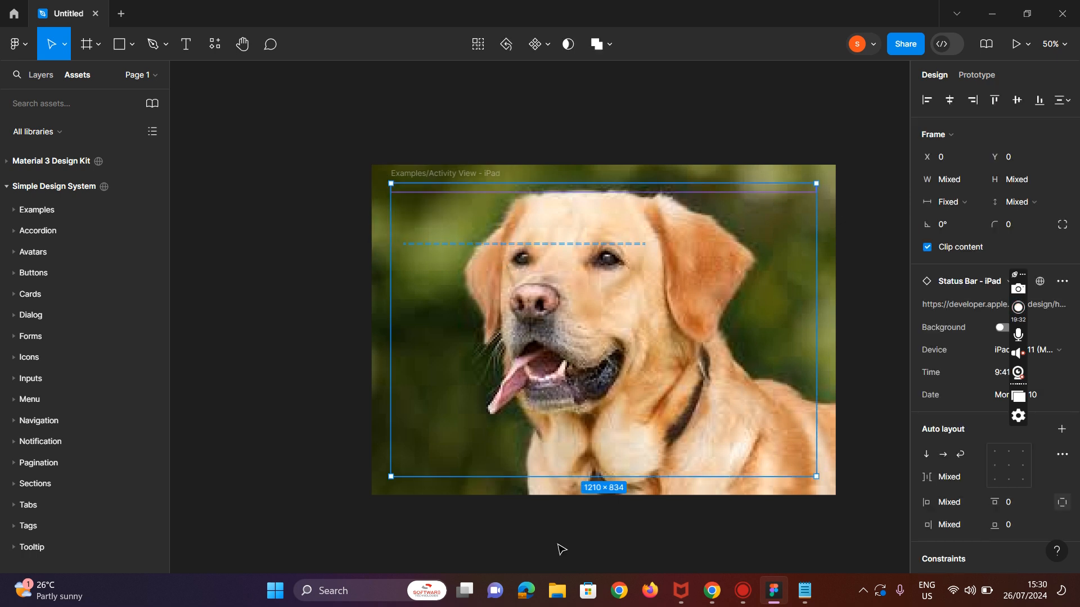
left_click(410, 495)
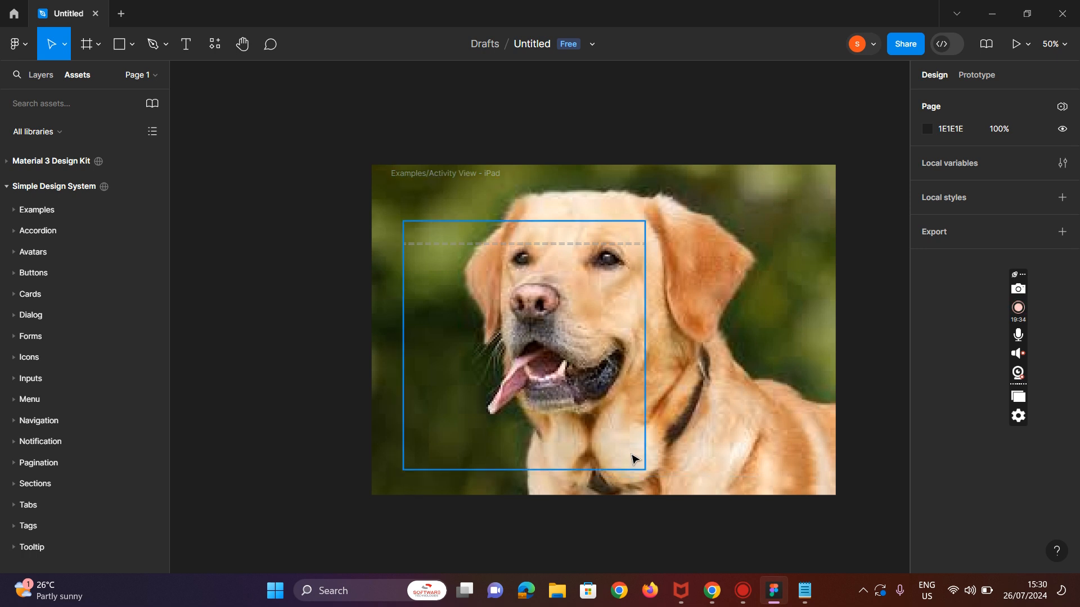
key("shift+0")
key("ctrl+minus")
key("ctrl+minus")
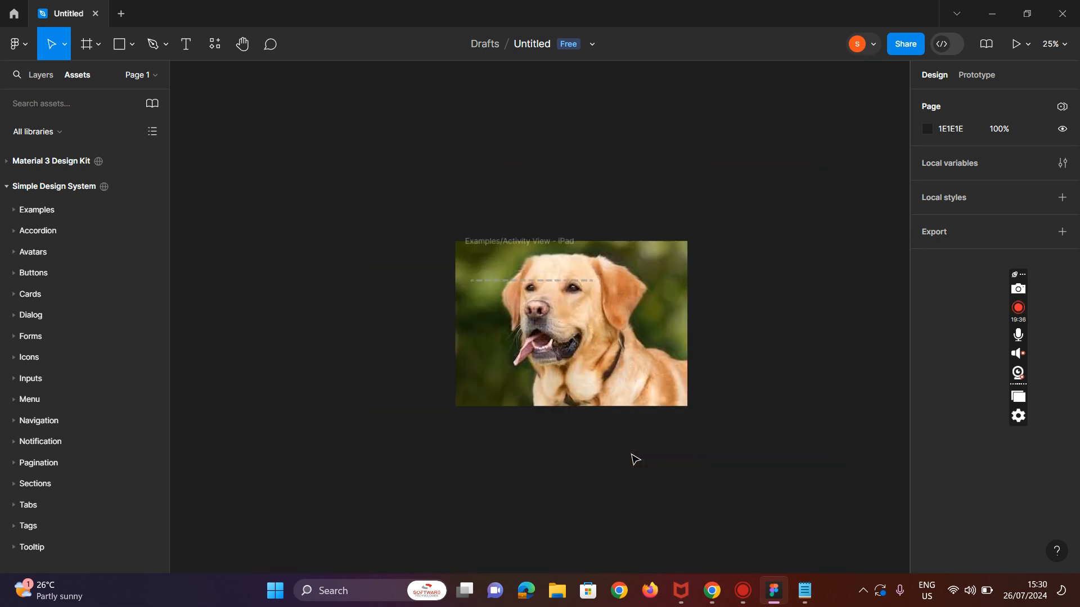
left_click(525, 303)
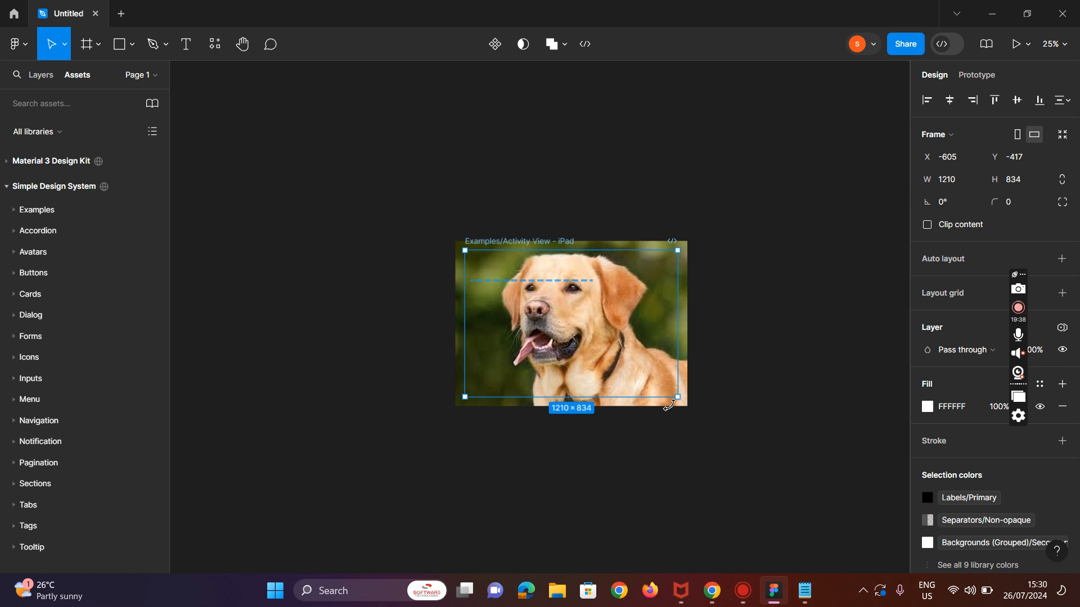
left_click(693, 414)
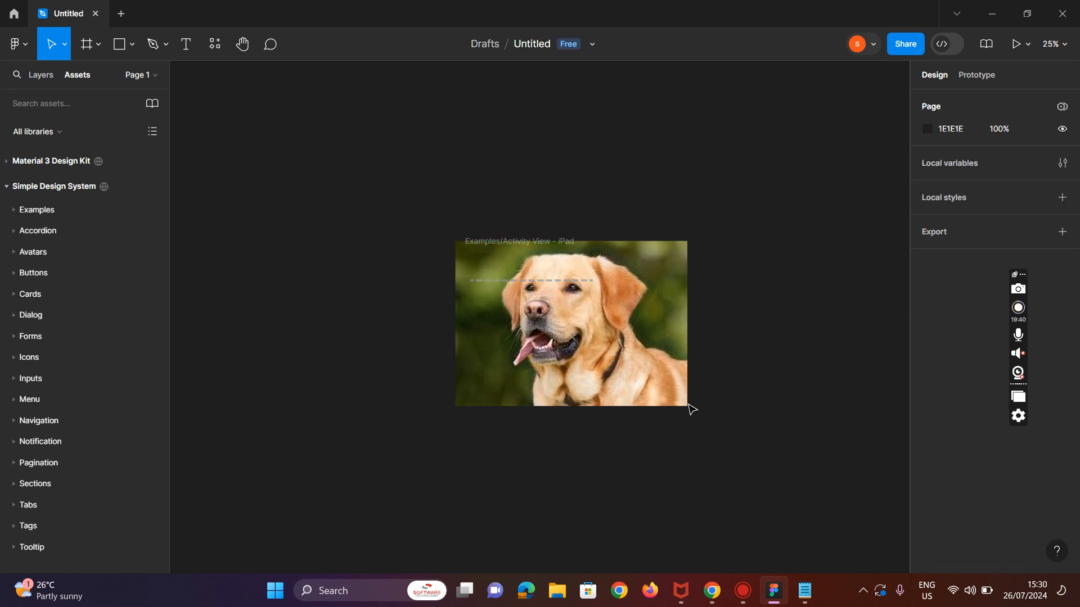
left_click(670, 365)
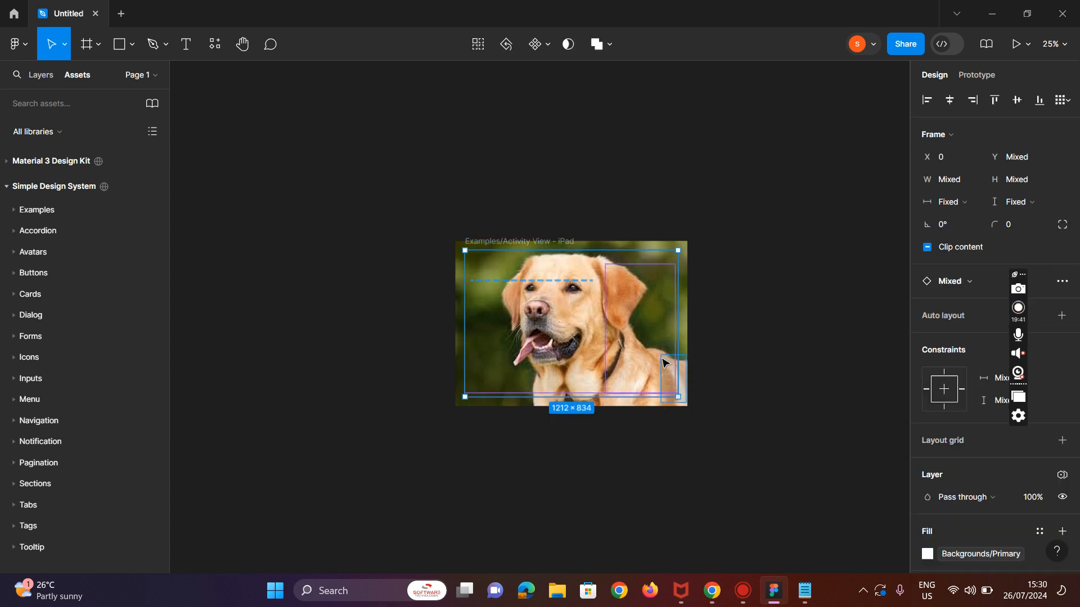
left_click(688, 414)
left_click(657, 348)
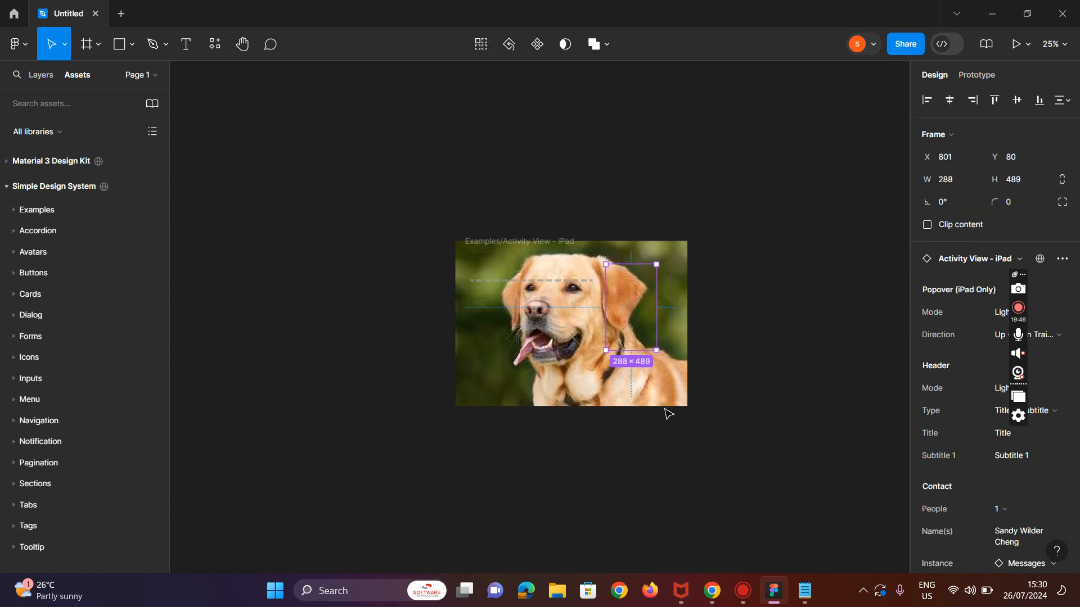
left_click(665, 408)
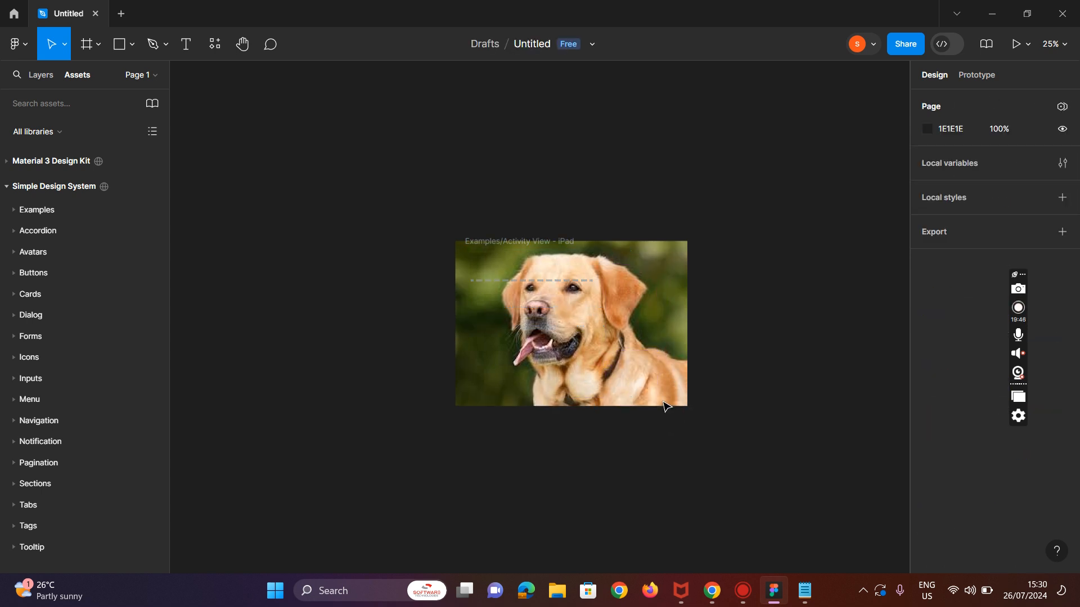
left_click(550, 333)
Step: Undo the last six changes
key("Escape")
key("ctrl+z")
key("ctrl+z")
key("ctrl+z")
key("ctrl+z")
key("ctrl+z")
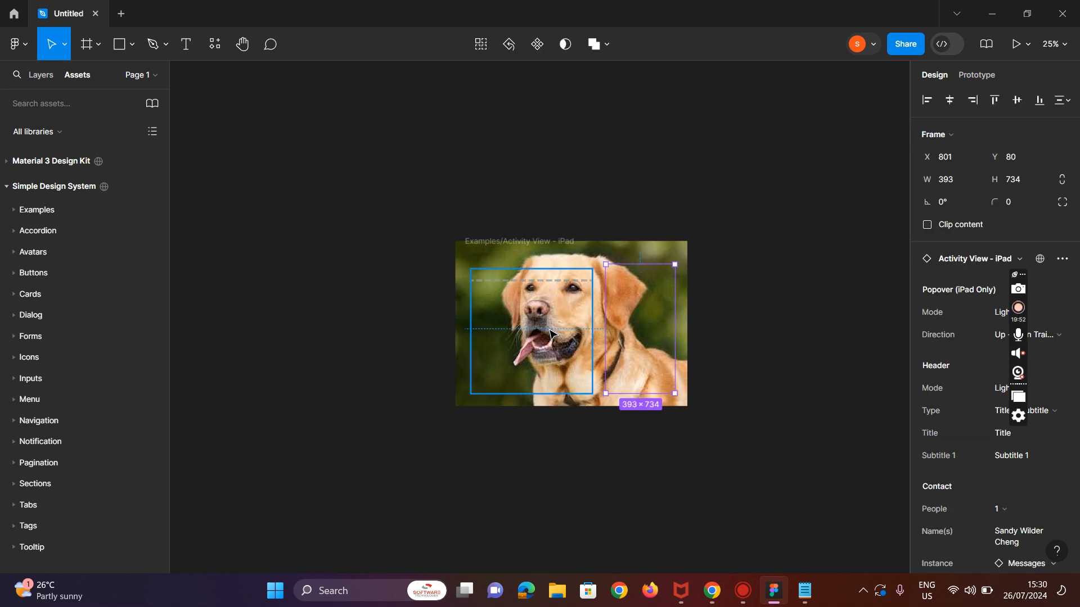
key("ctrl+z")
left_click(28, 51)
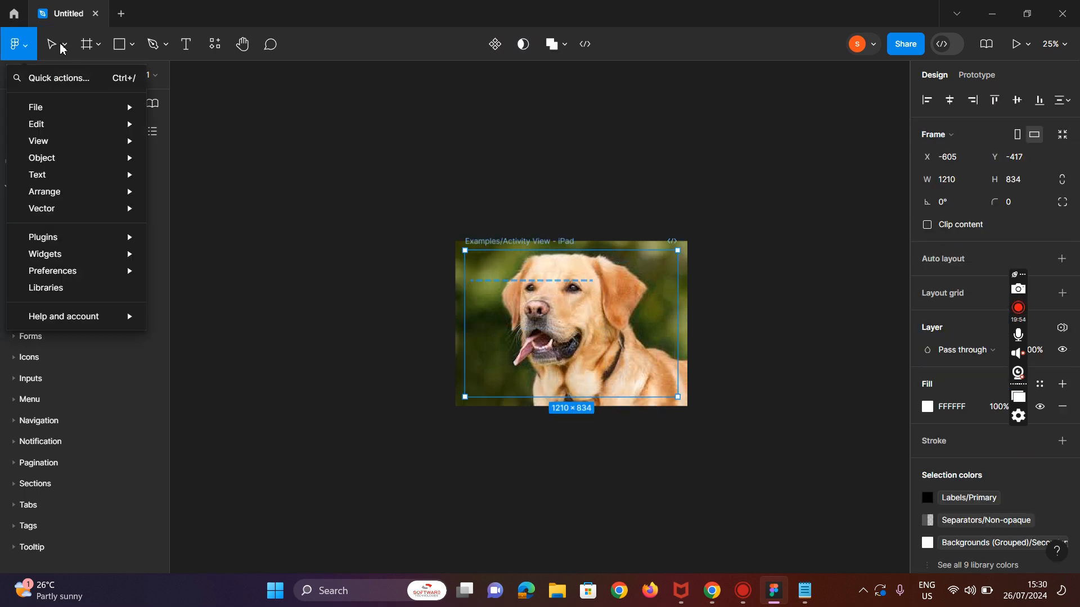
mouse_move(96, 103)
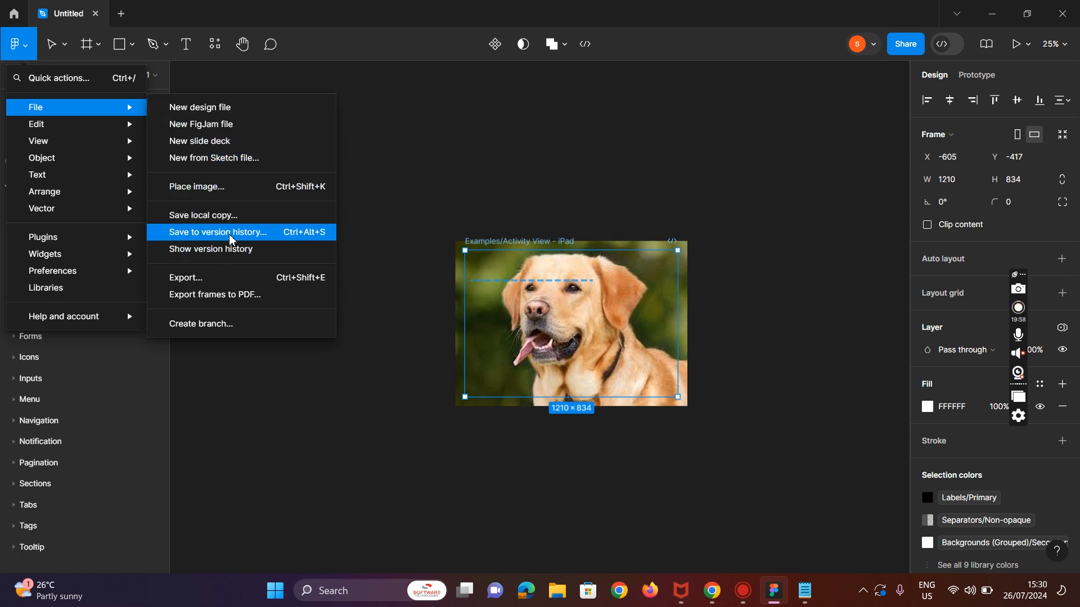
left_click(227, 187)
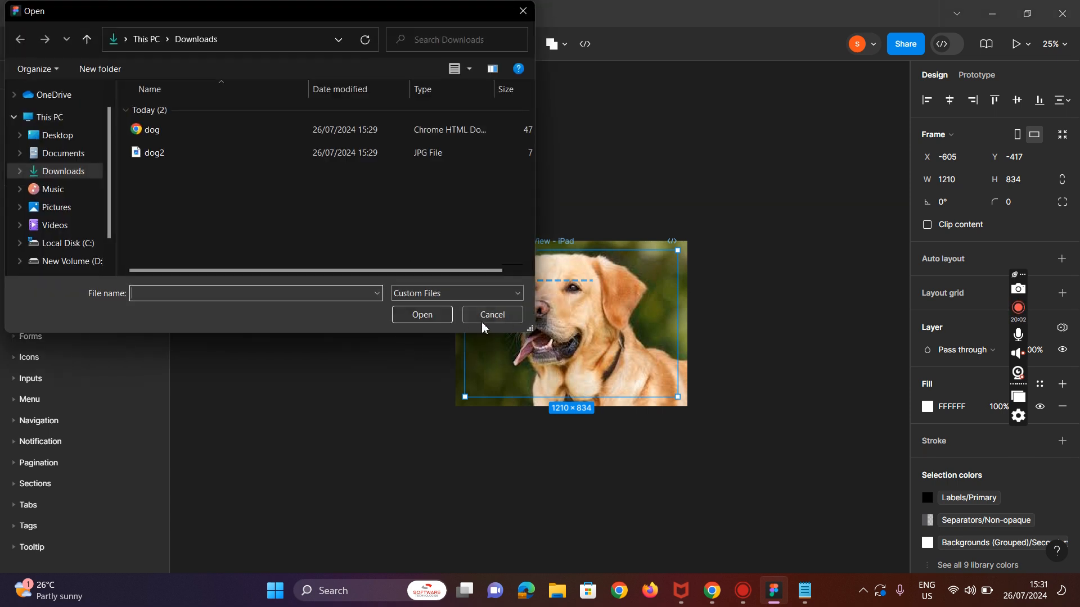
left_click(491, 316)
left_click(460, 410)
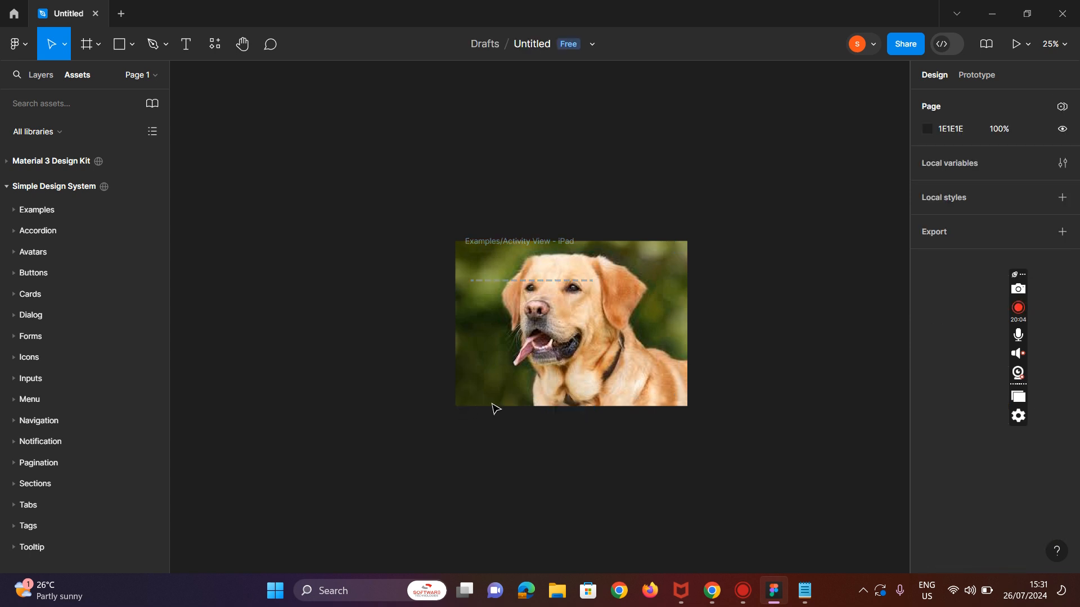
Step: Remove the placed dog image by undoing, stepping back and forth through undo and redo to compare
left_click(496, 396)
left_click(646, 295)
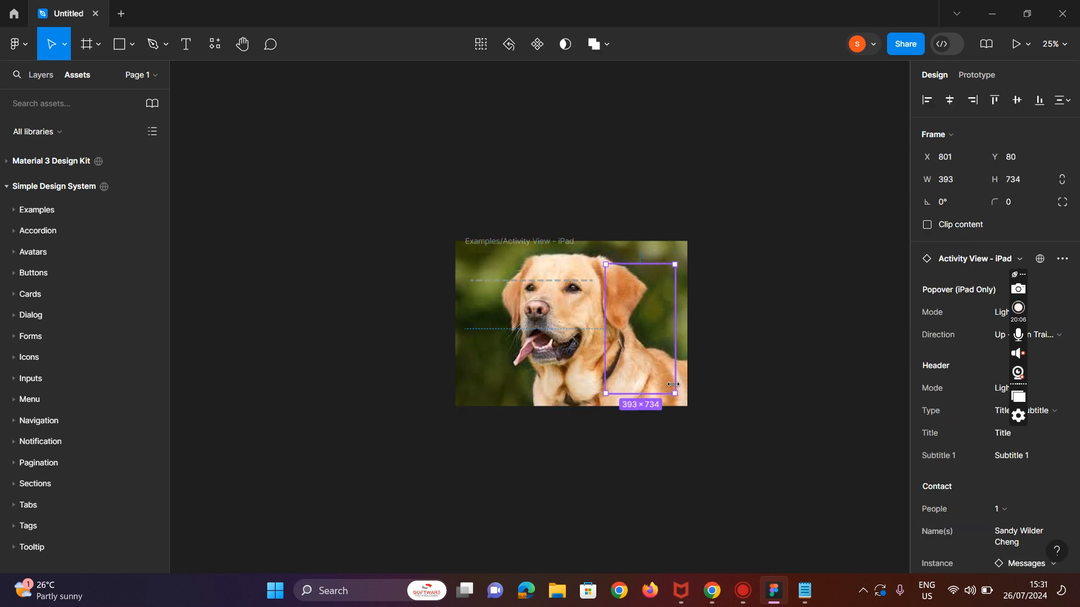
left_click(689, 412)
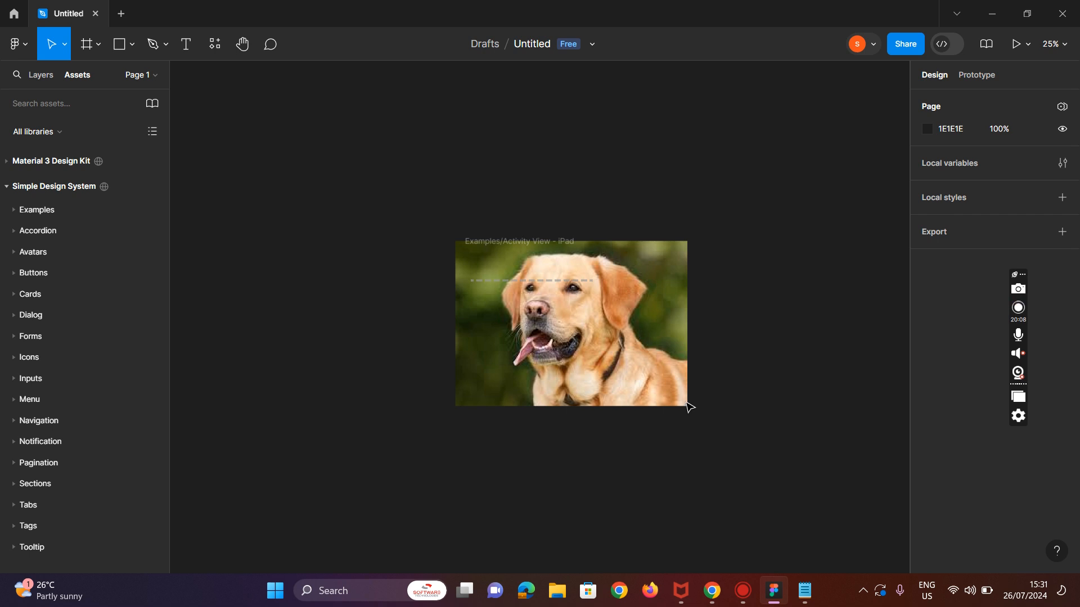
left_click(757, 382)
key("ctrl+z")
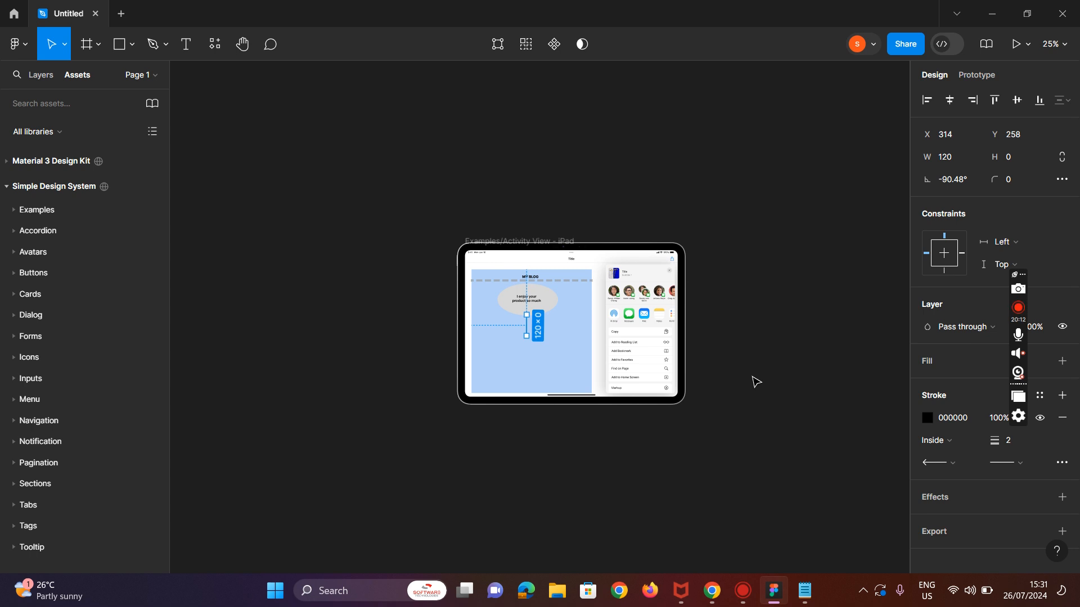
key("ctrl+shift+z")
key("ctrl+shift+z")
key("ctrl+shift+z")
key("ctrl+shift+z")
key("ctrl+z")
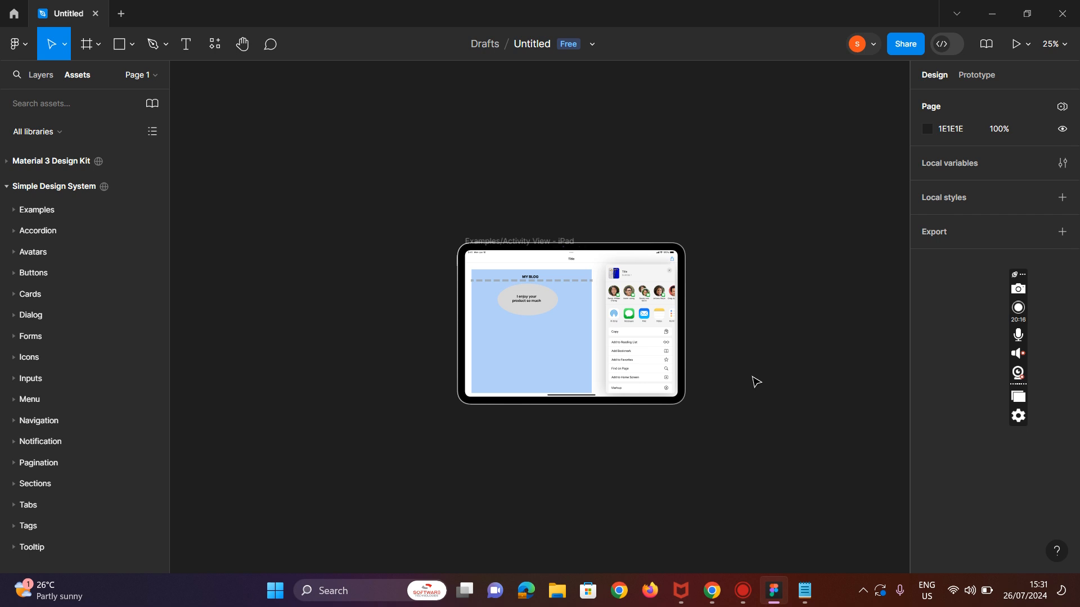
key("ctrl+shift+z")
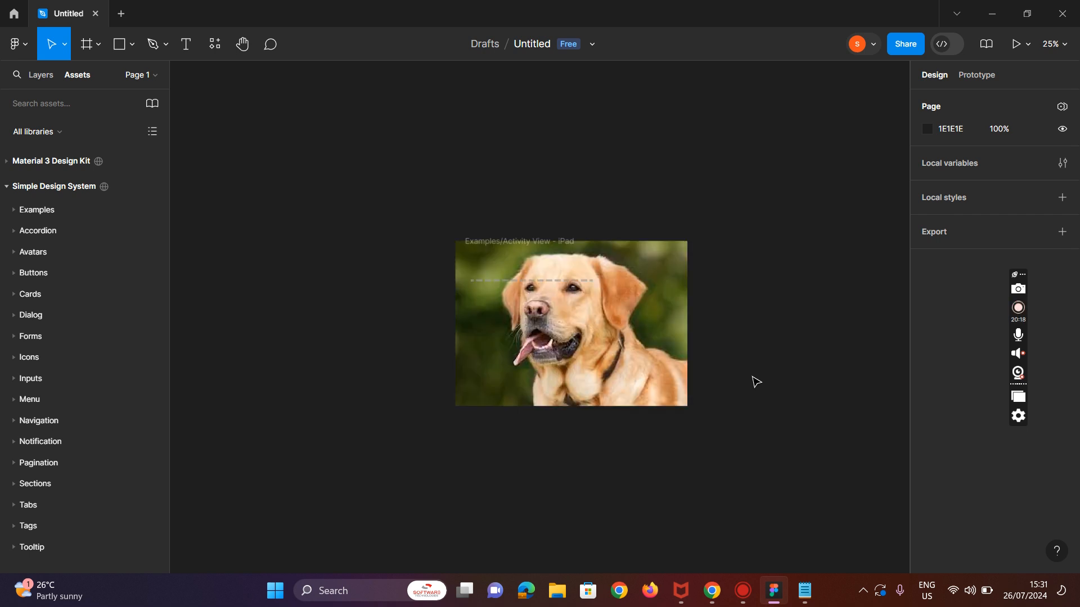
key("ctrl+z")
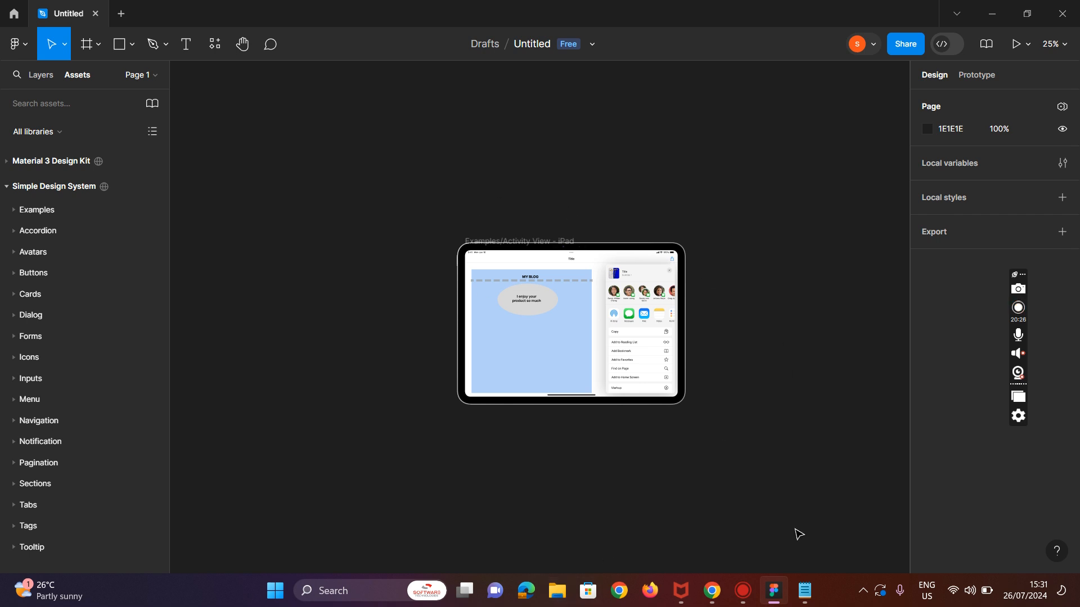
Step: Try to drag the dog image from the Downloads folder in File Explorer onto the Figma canvas
key("super+Right")
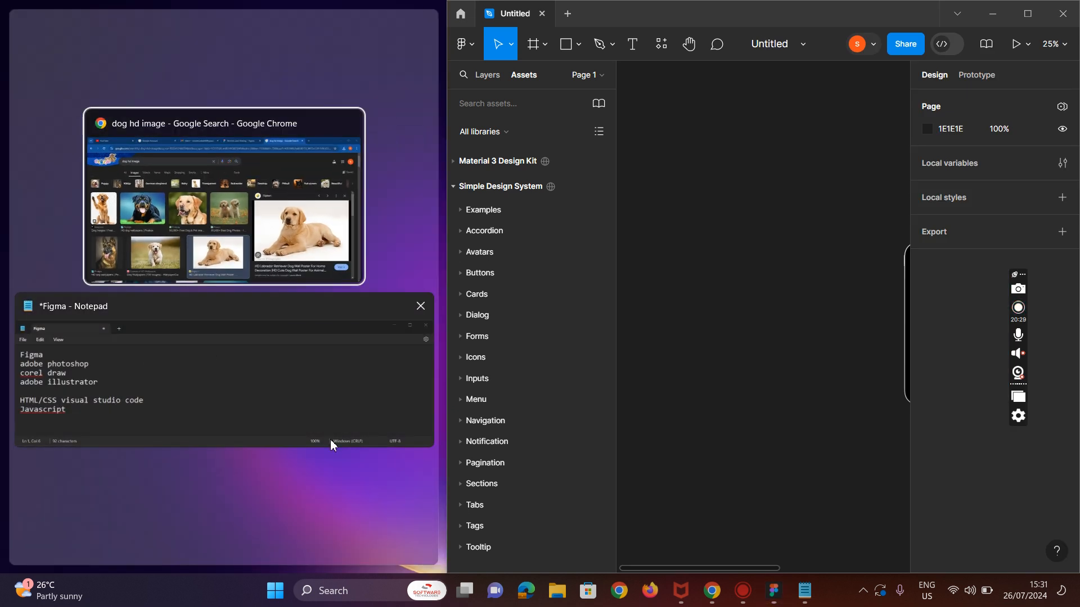
left_click(557, 591)
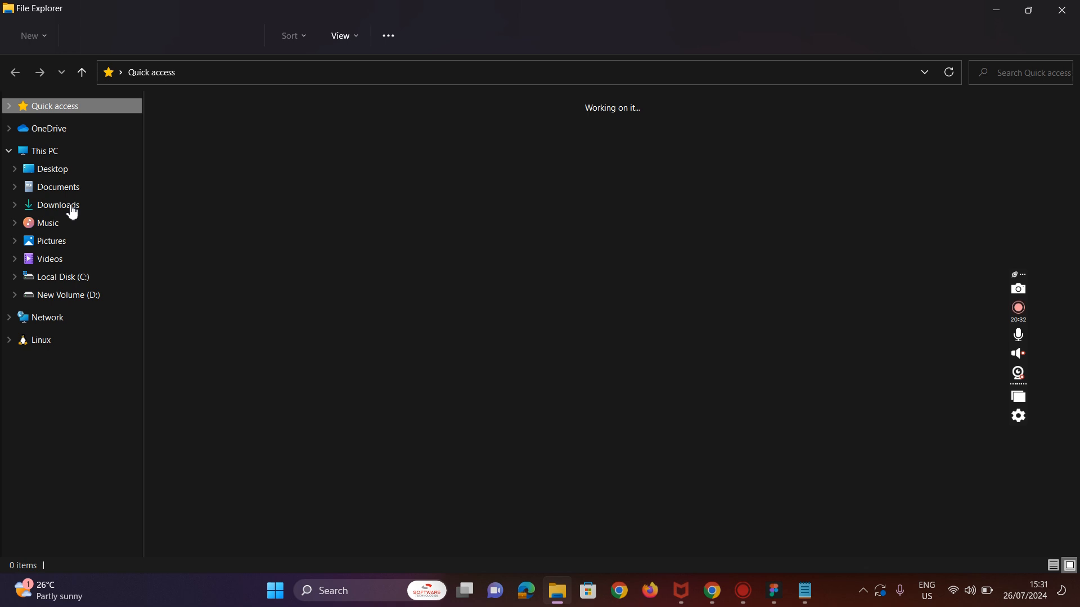
left_click(59, 205)
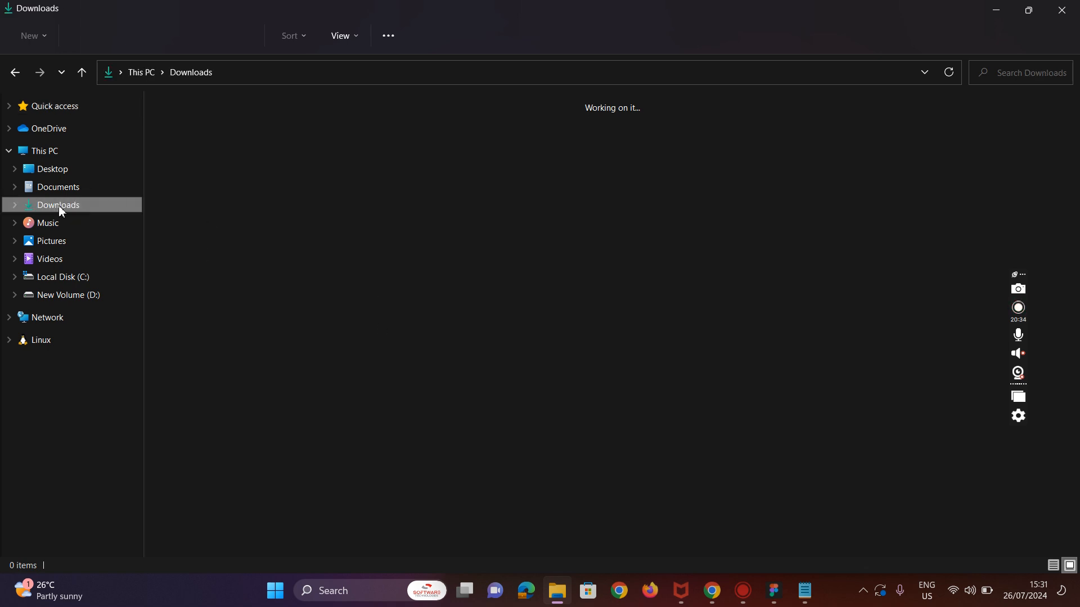
left_click(369, 176)
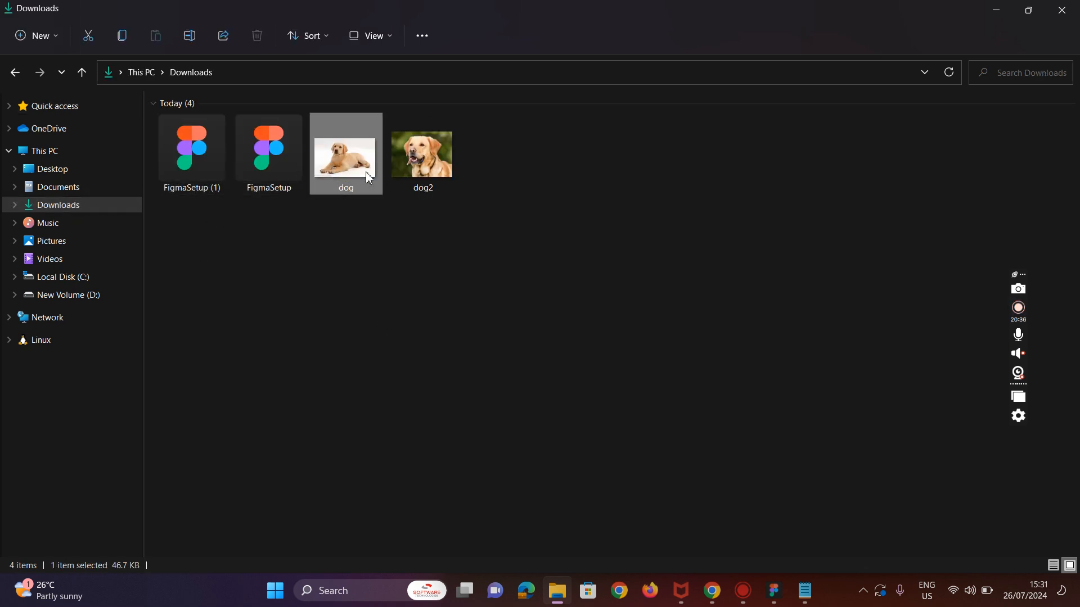
key("super+Left")
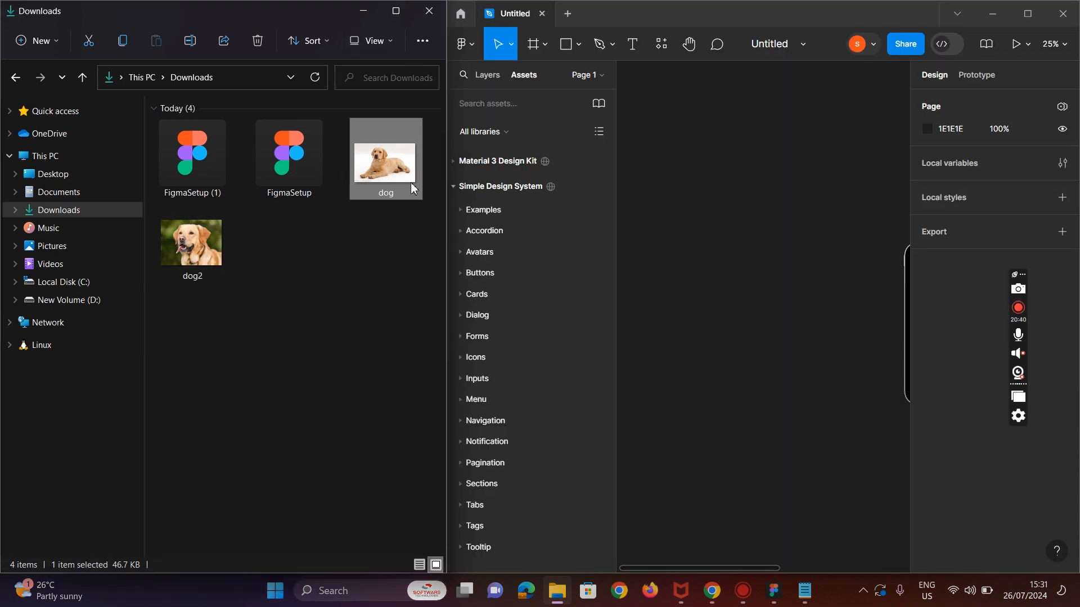
left_click_drag(414, 187, 453, 186)
left_click(1028, 13)
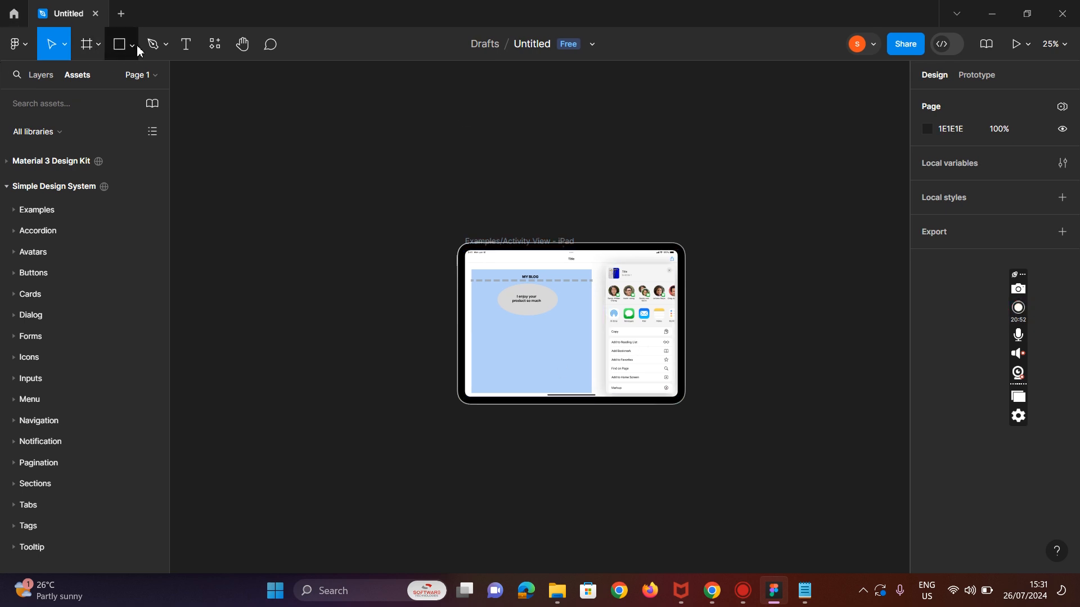
Step: Place the dog image file from Downloads onto the iPad frame
key("ctrl+shift+k")
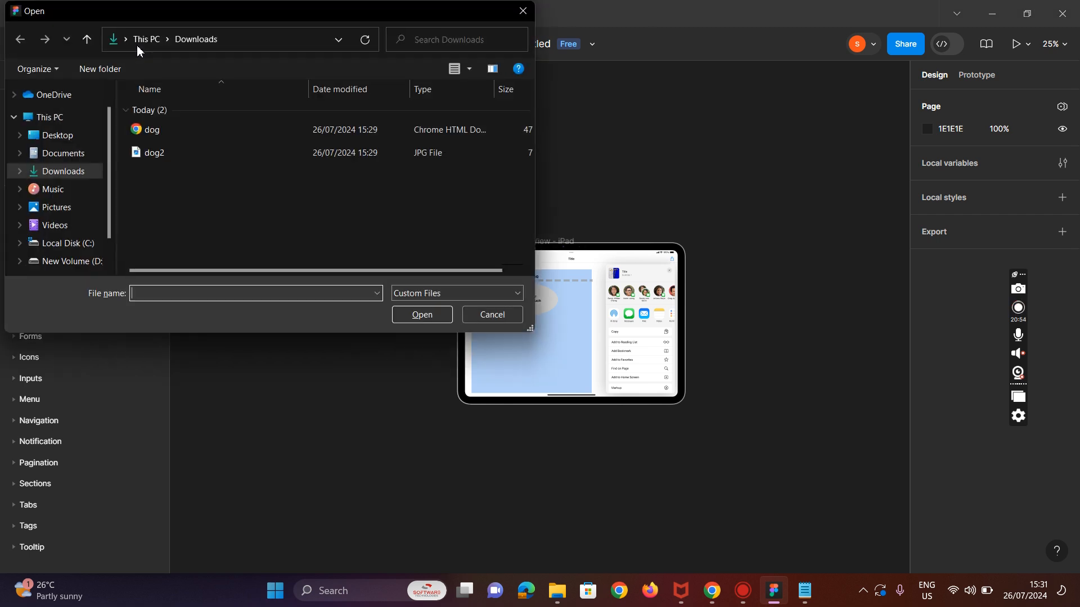
left_click(190, 129)
left_click(421, 315)
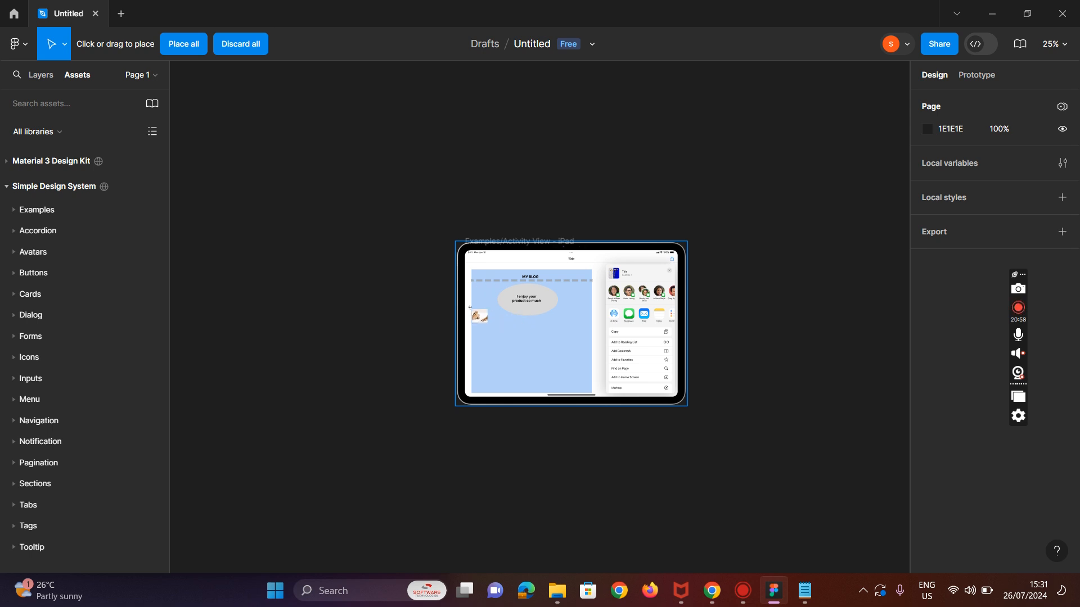
left_click(472, 297)
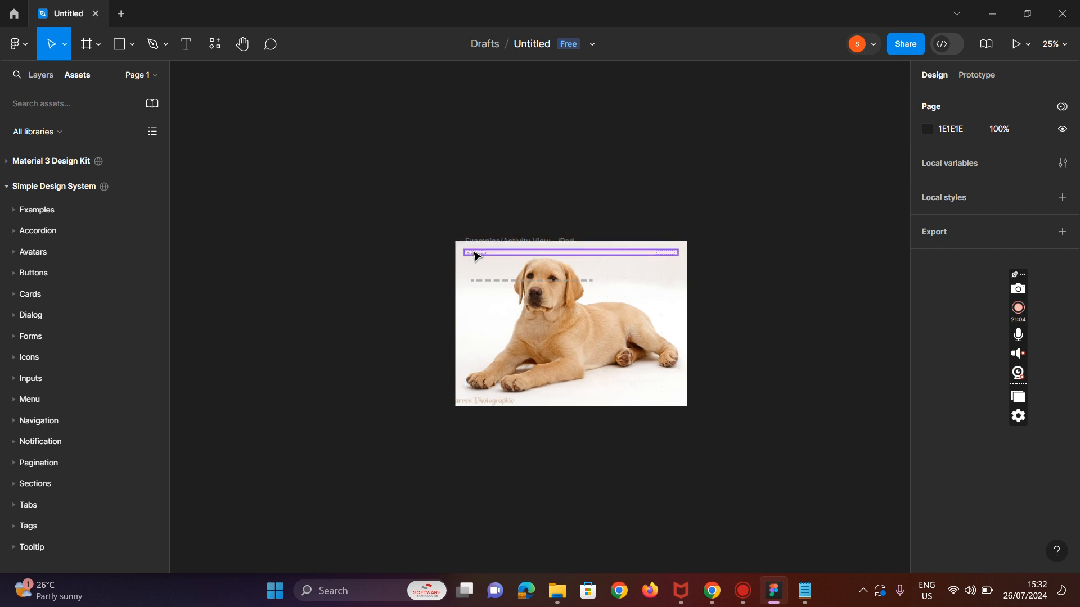
Step: Select the frame and status bar beneath the dog image, then undo the last five changes
left_click(473, 253)
left_click(634, 377)
left_click(471, 242)
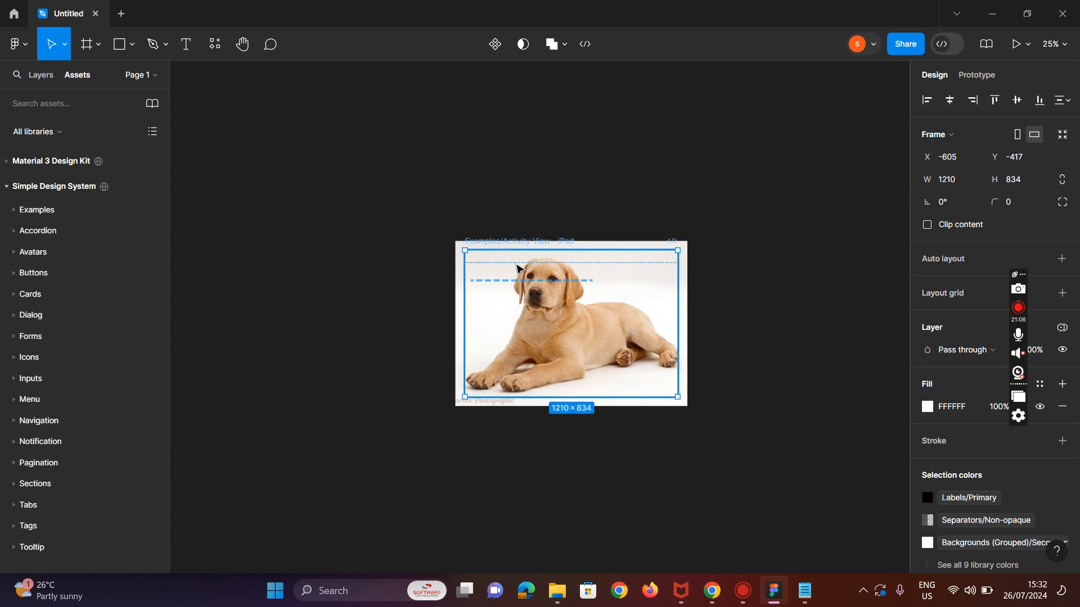
left_click(627, 259)
left_click(630, 260)
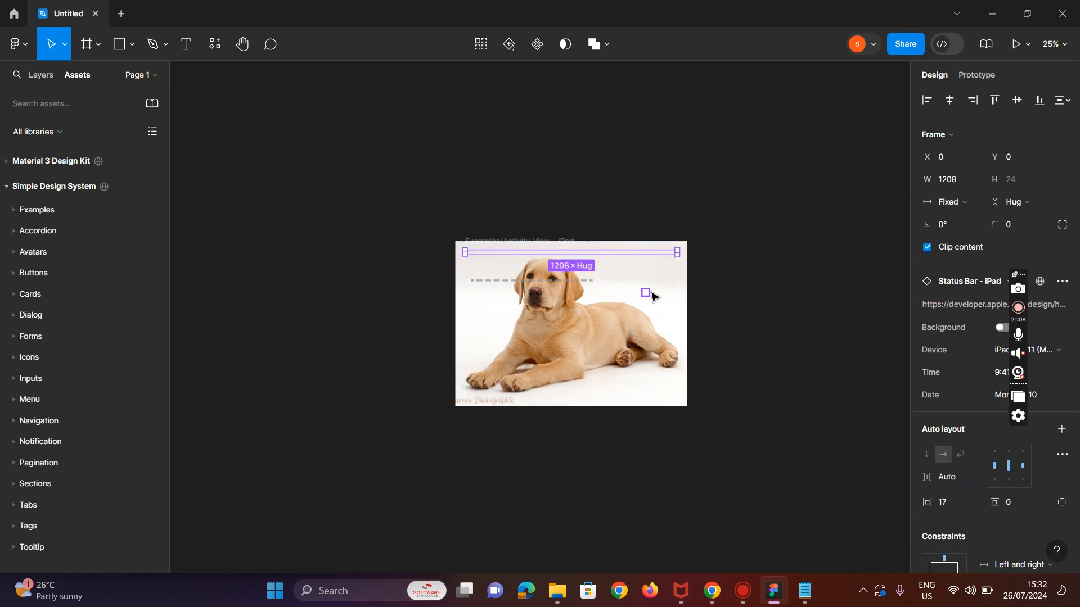
key("ctrl+z")
key("ctrl+z")
key("ctrl+z")
key("ctrl+z")
key("ctrl+z")
key("ctrl+z")
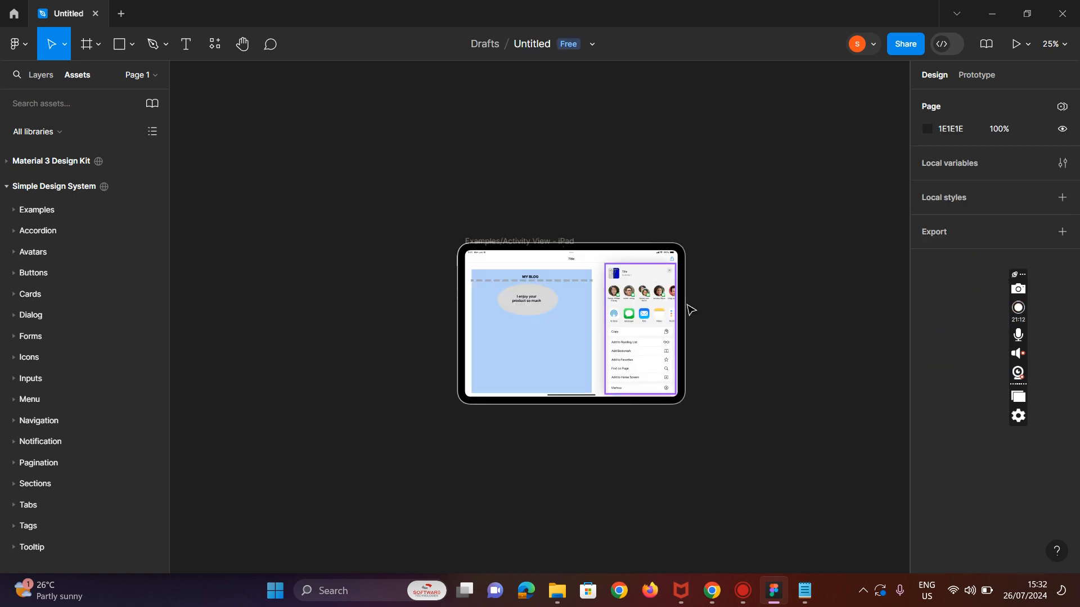
Step: Switch to Chrome and open the white puppy image in the dog image search results
left_click(712, 590)
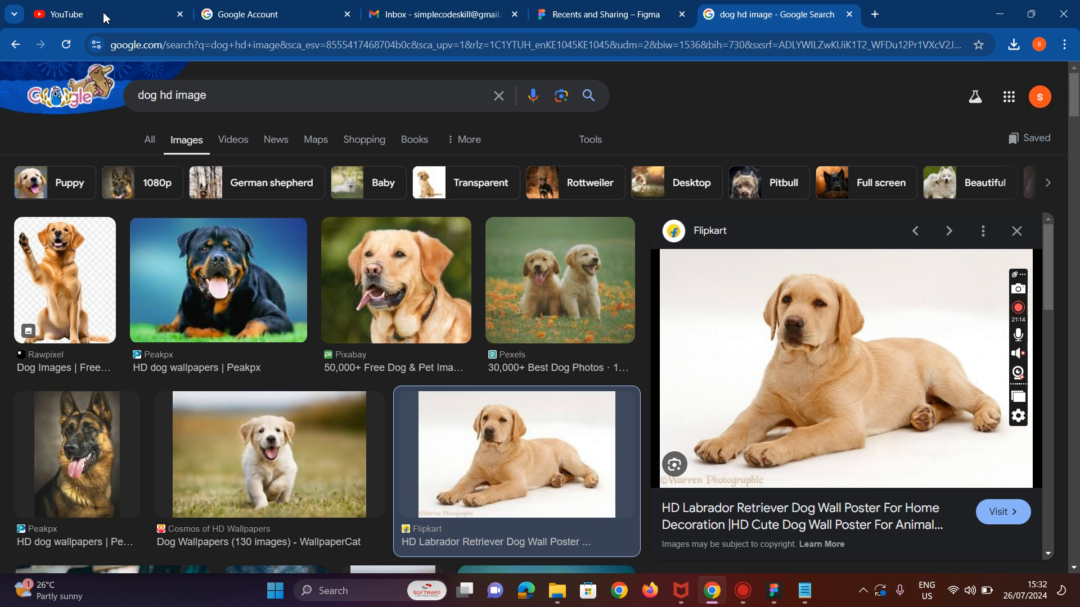
scroll(368, 452, "down", 5)
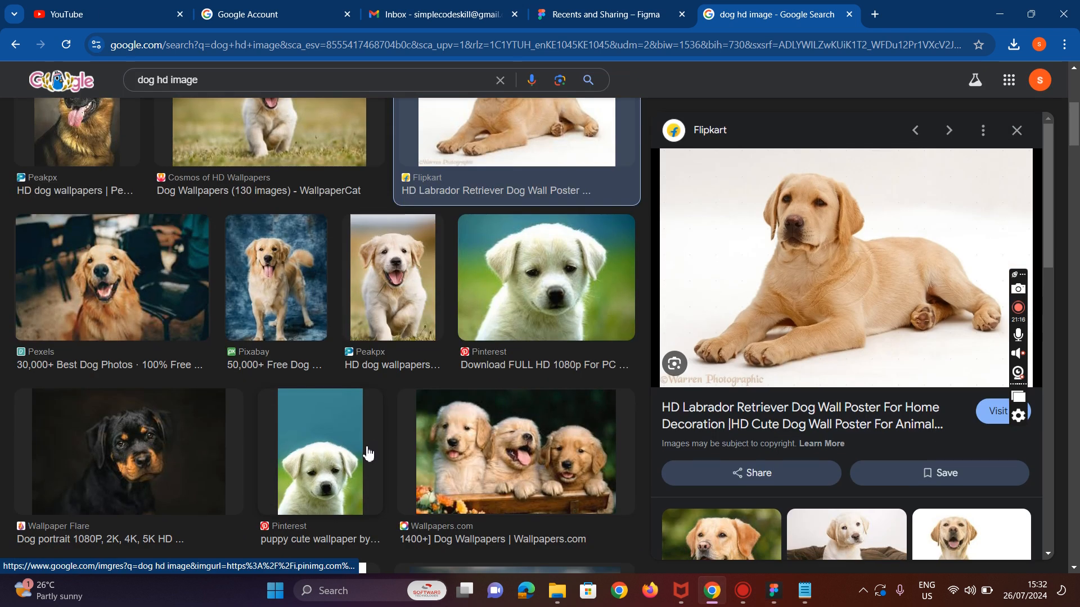
scroll(368, 453, "down", 1)
left_click(320, 400)
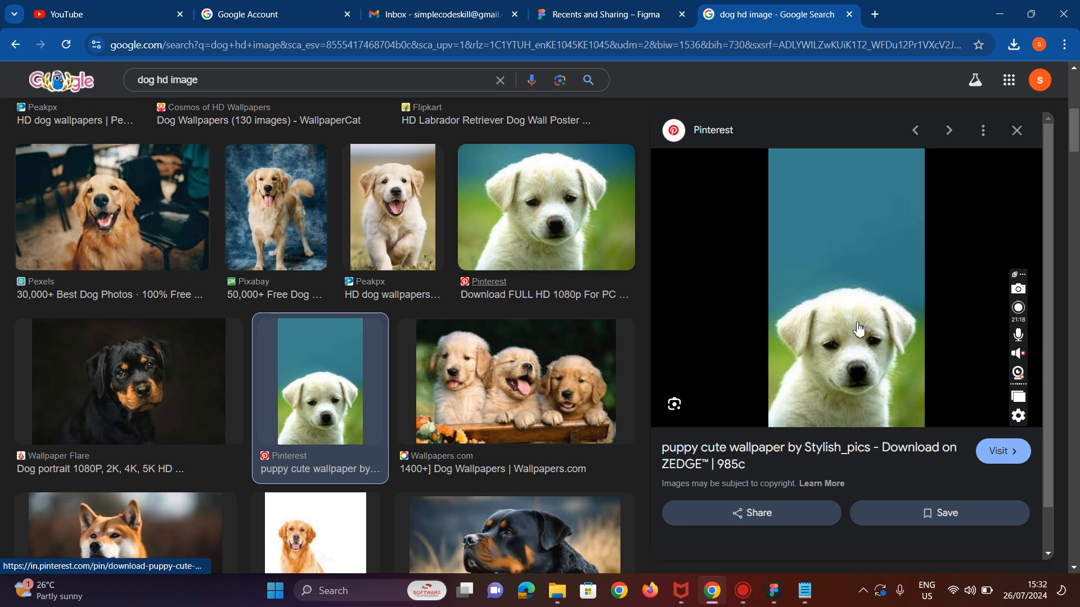
Step: Save the puppy image to the Downloads folder as dog3
right_click(852, 307)
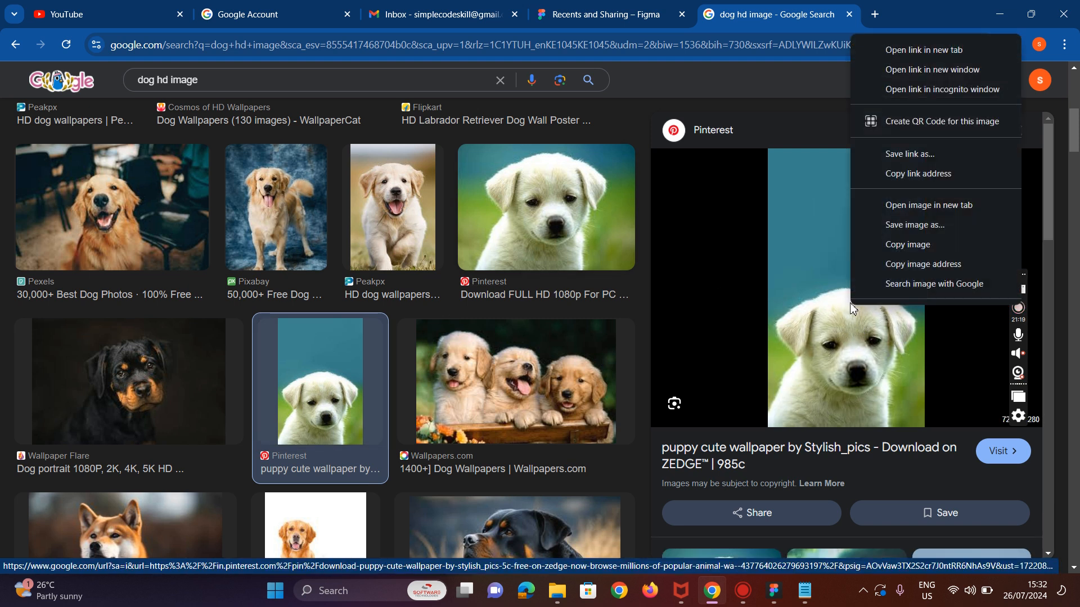
left_click(908, 225)
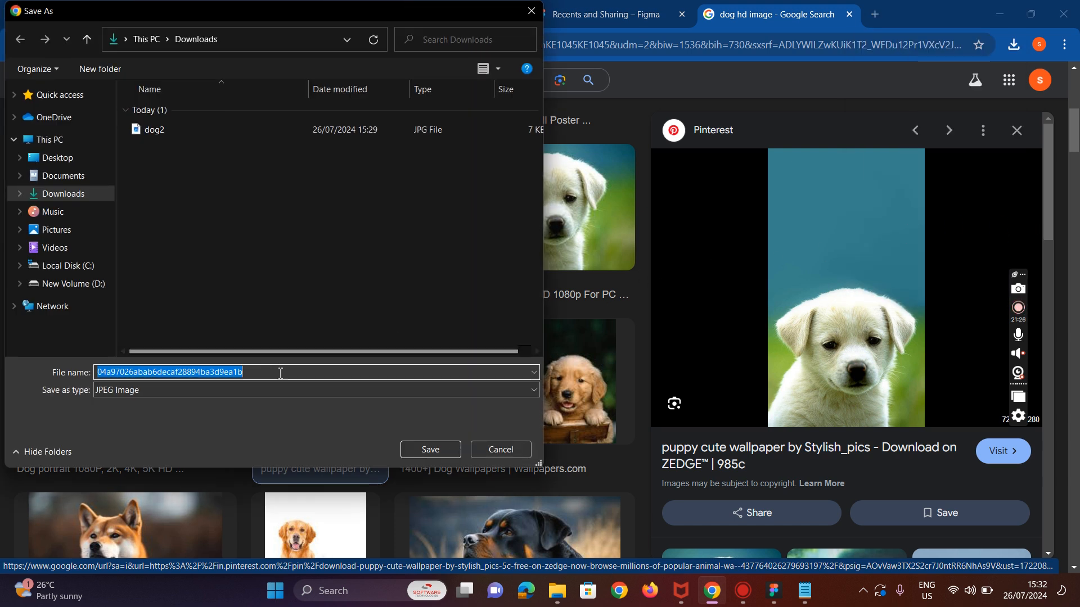
key("BackSpace")
type("doh")
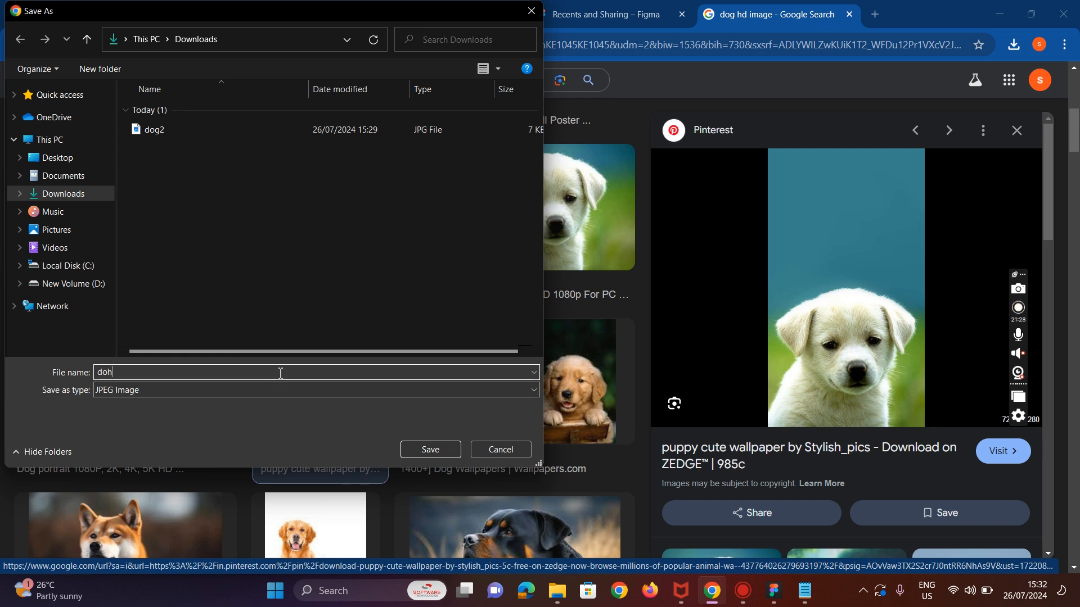
key("BackSpace")
type("g2")
key("BackSpace")
type("3")
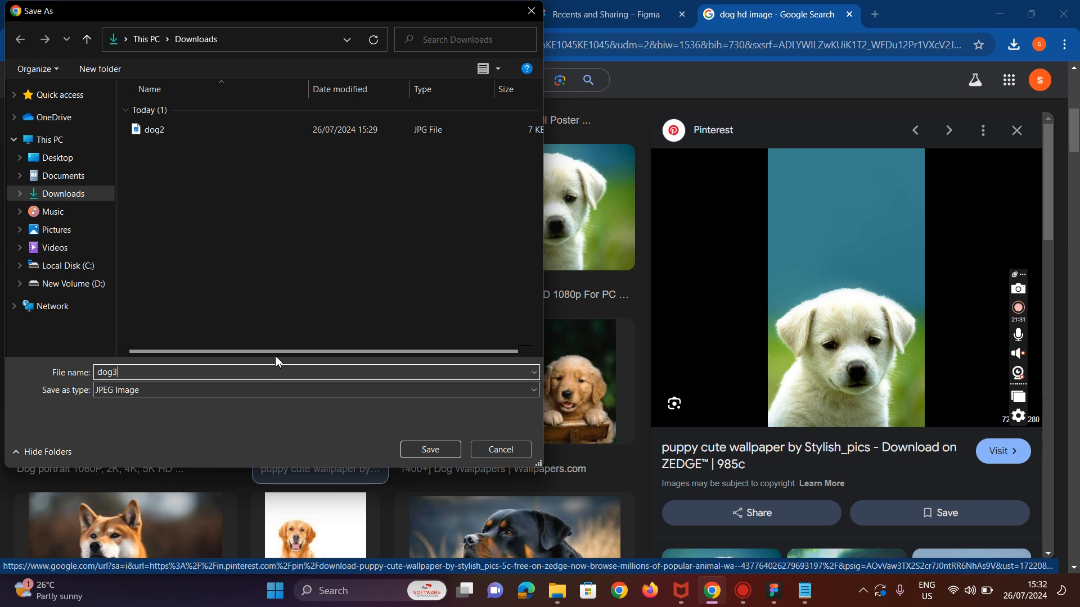
left_click(430, 449)
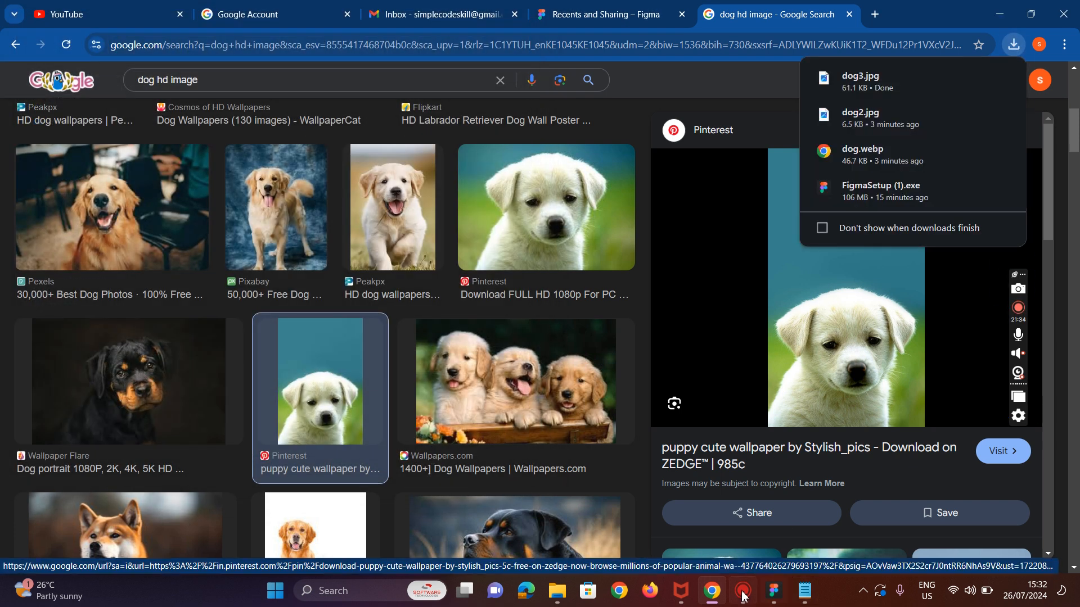
Step: Drag dog3 from the Downloads folder onto the iPad frame in Figma, placing it at 720 × 1280
left_click(774, 591)
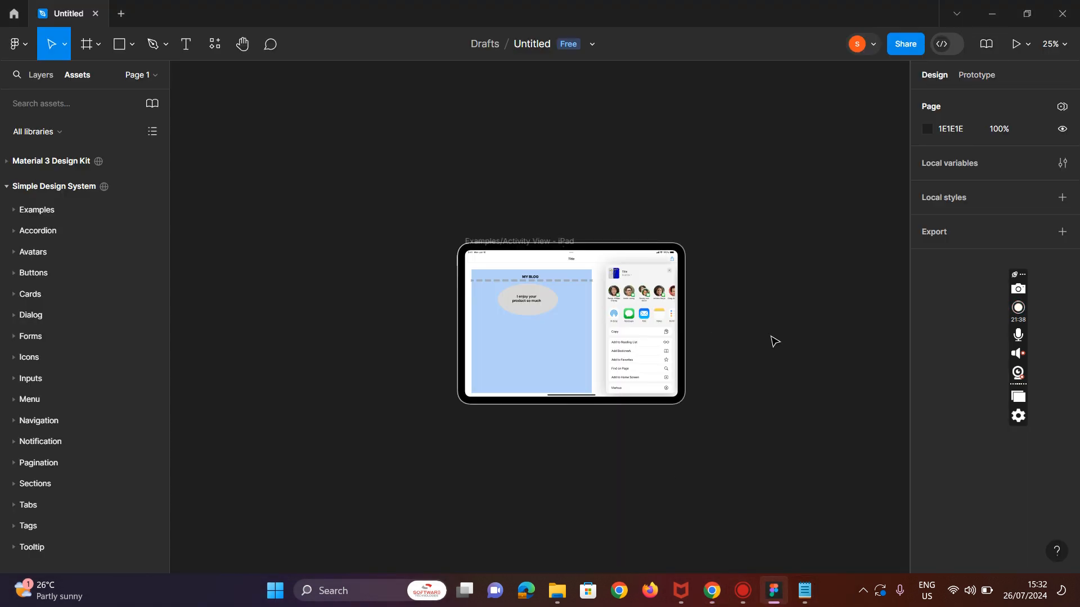
key("ctrl+plus")
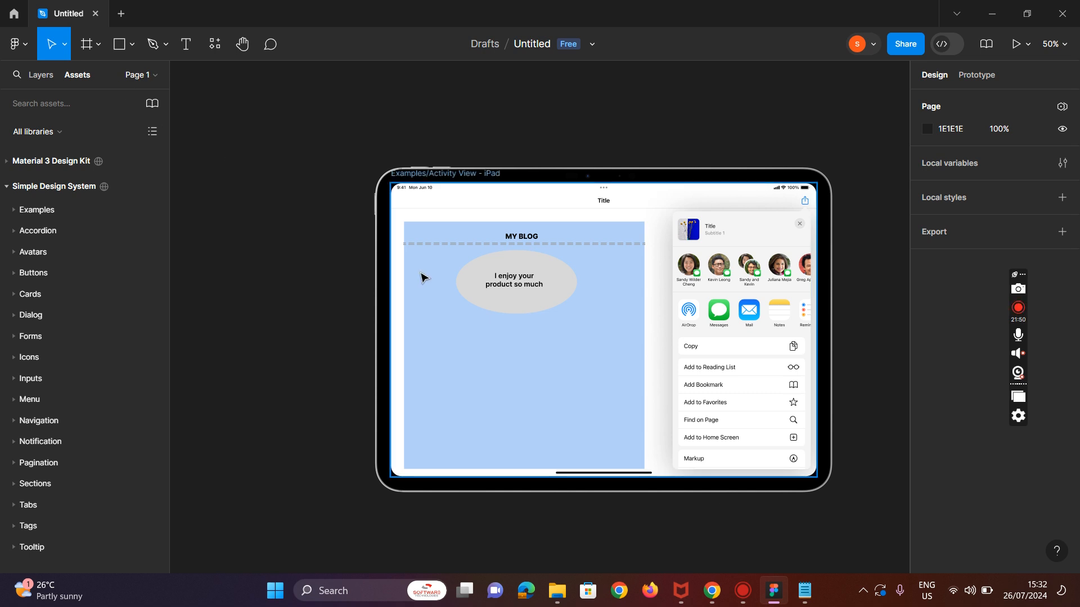
left_click(160, 131)
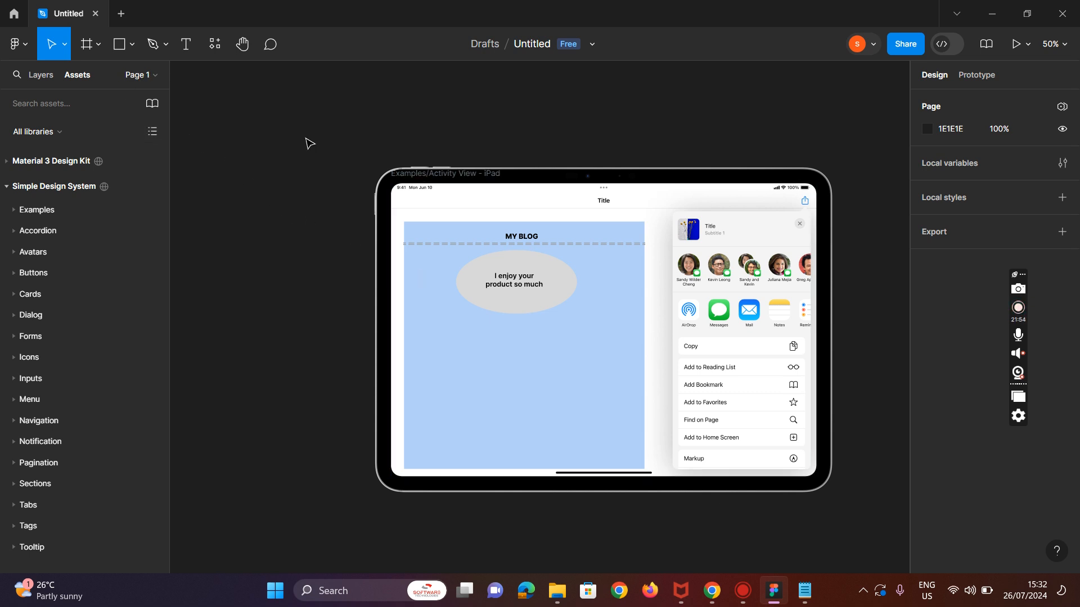
key("super+Right")
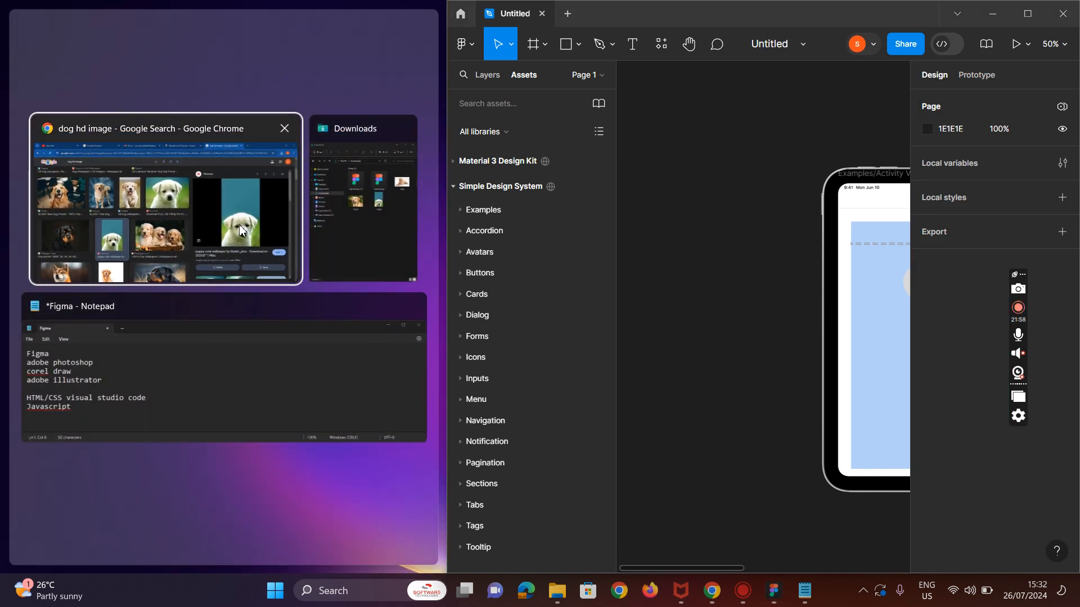
left_click(325, 244)
left_click_drag(292, 249, 859, 476)
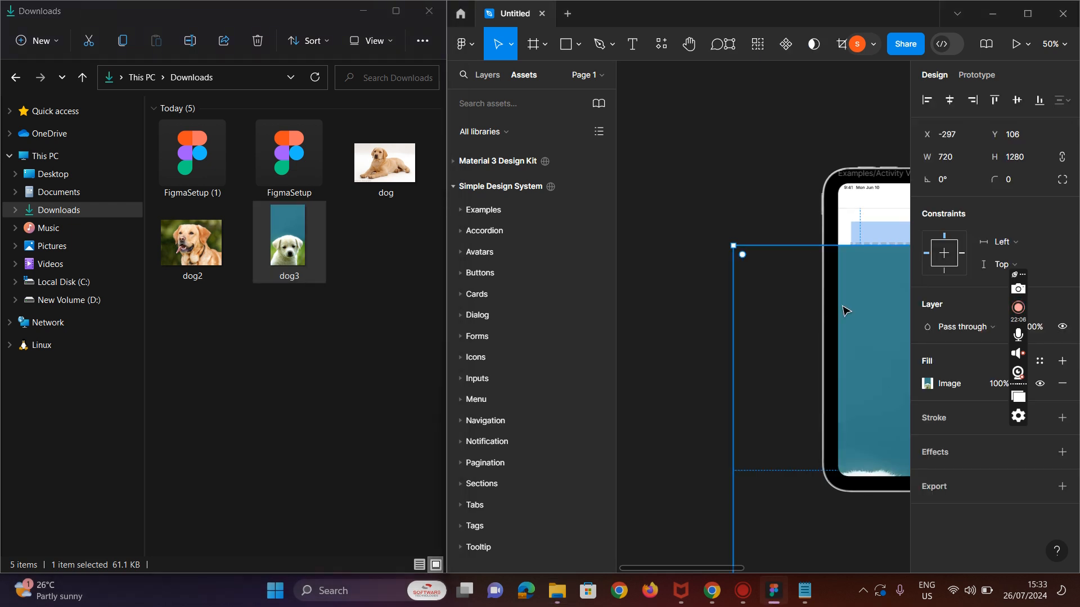
left_click(832, 136)
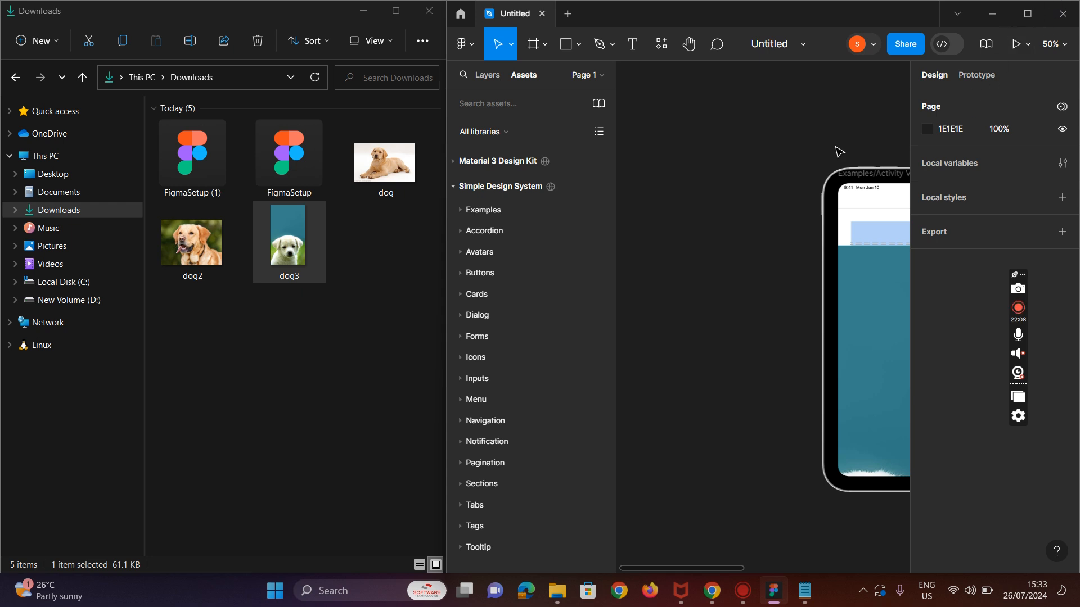
left_click(1028, 13)
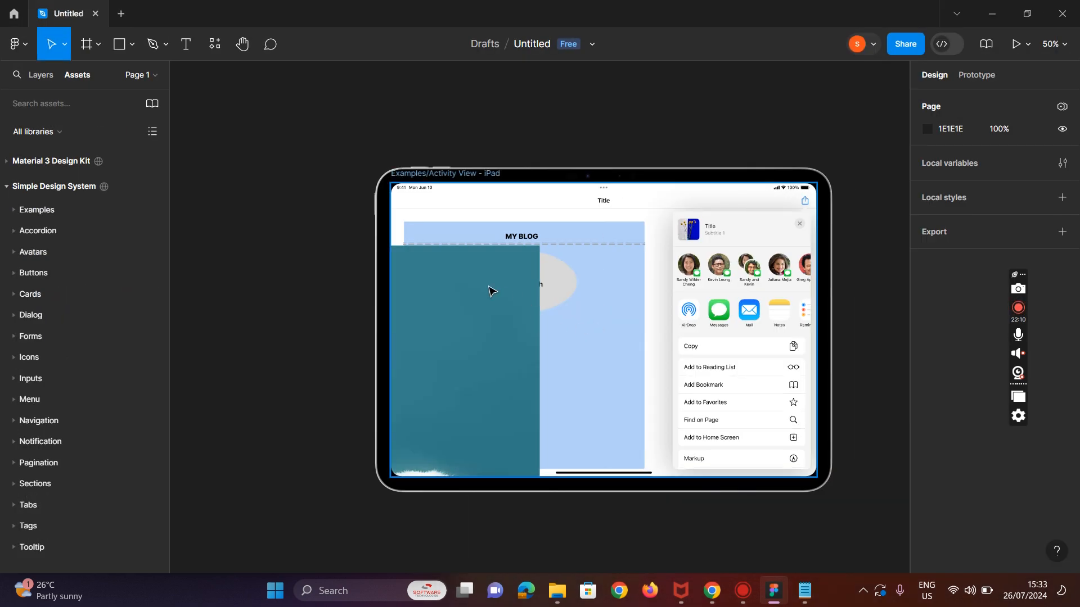
Step: Shrink the dropped dog3 image to about 121 × 216 inside the iPad frame
left_click_drag(471, 322, 505, 314)
left_click(505, 318)
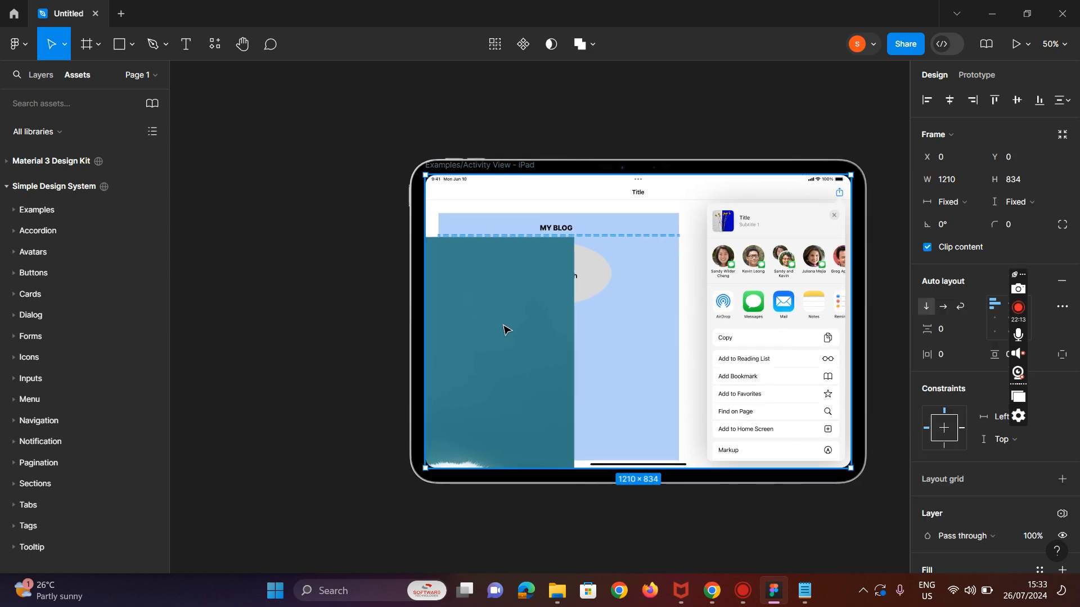
left_click(491, 356)
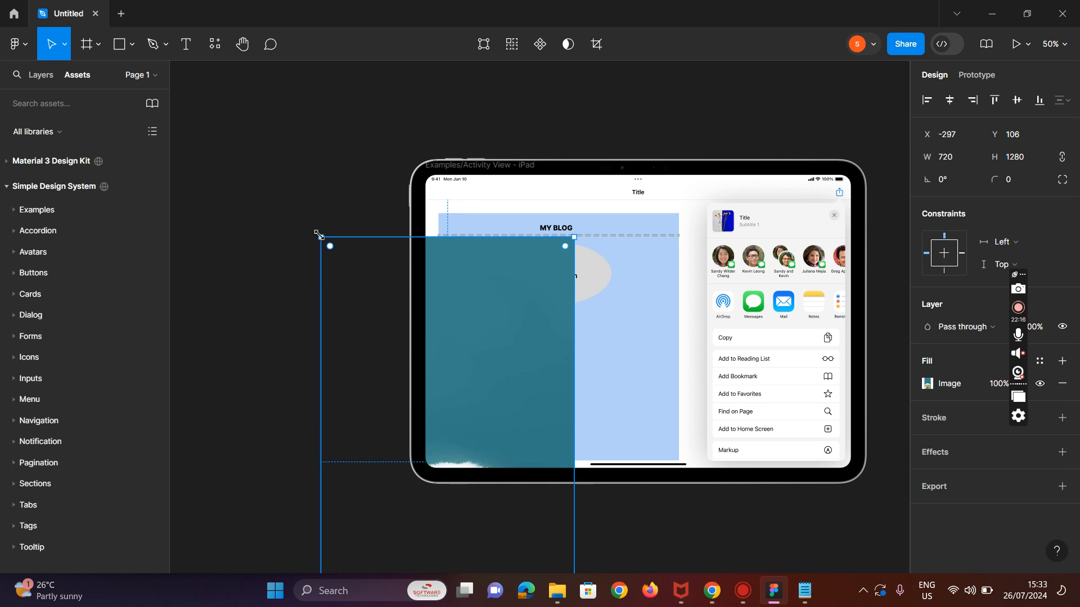
left_click_drag(321, 234, 384, 349)
scroll(771, 332, "down", 1)
scroll(644, 414, "down", 5)
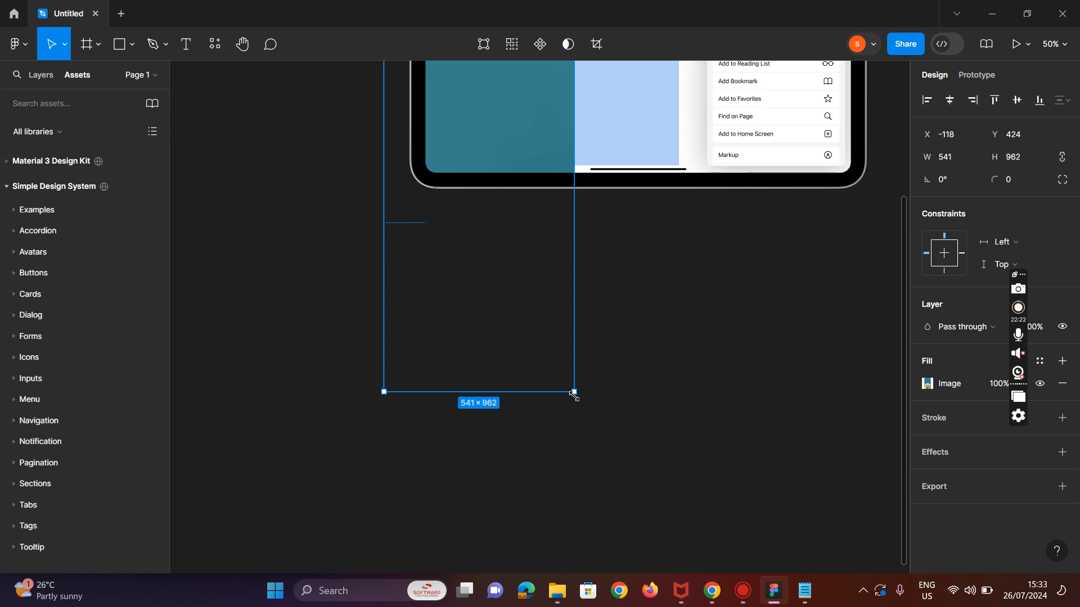
left_click_drag(570, 377, 438, 129)
Step: Resize the dog image to about 96 × 166 and place it left of the quote ellipse below the MY BLOG heading
scroll(531, 186, "up", 1)
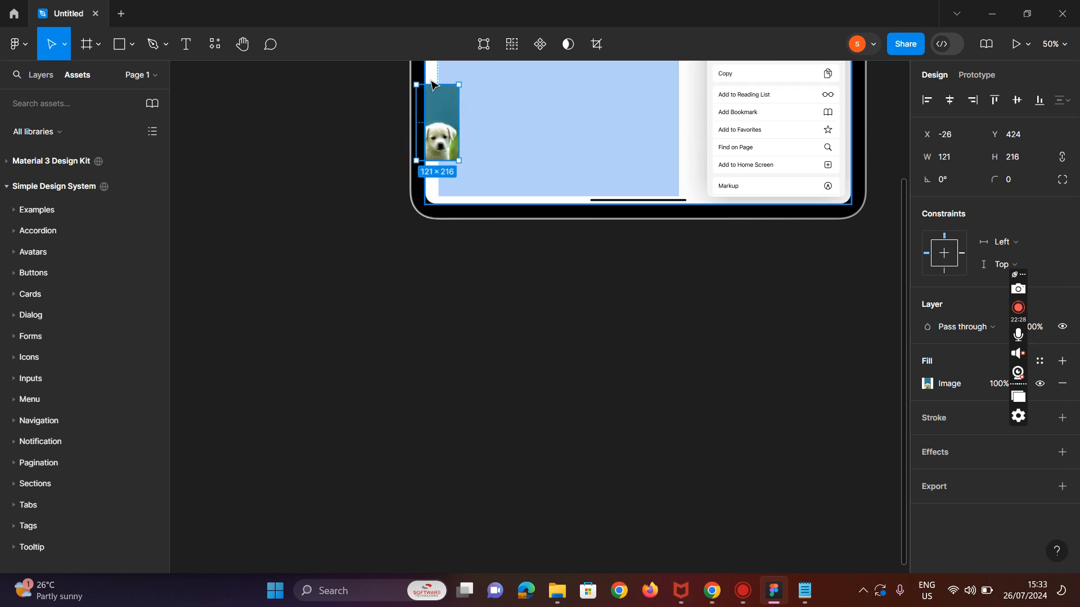
left_click_drag(435, 82, 434, 113)
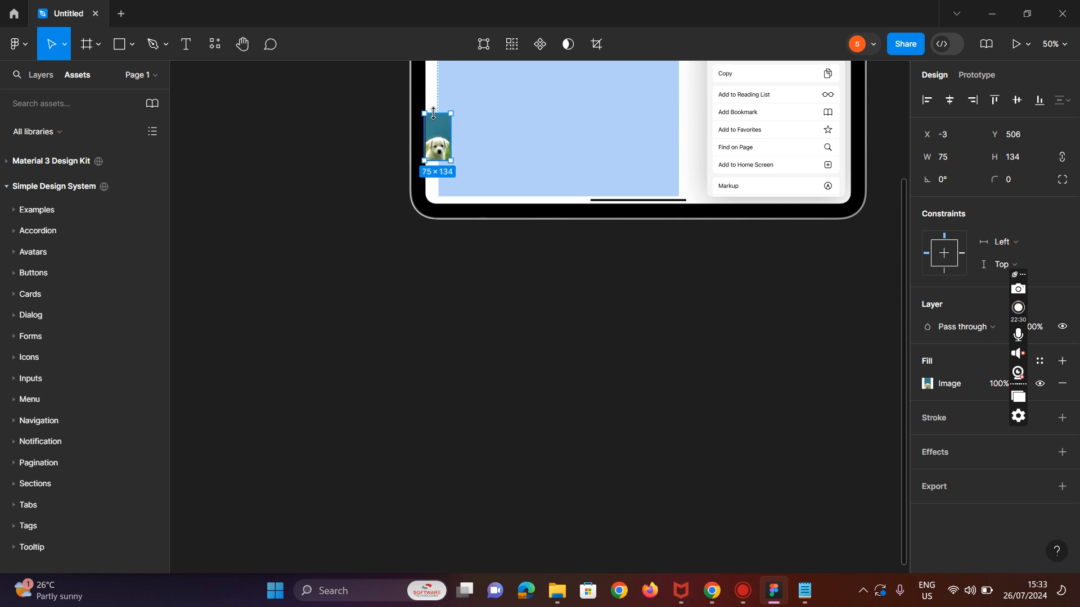
scroll(562, 248, "up", 8)
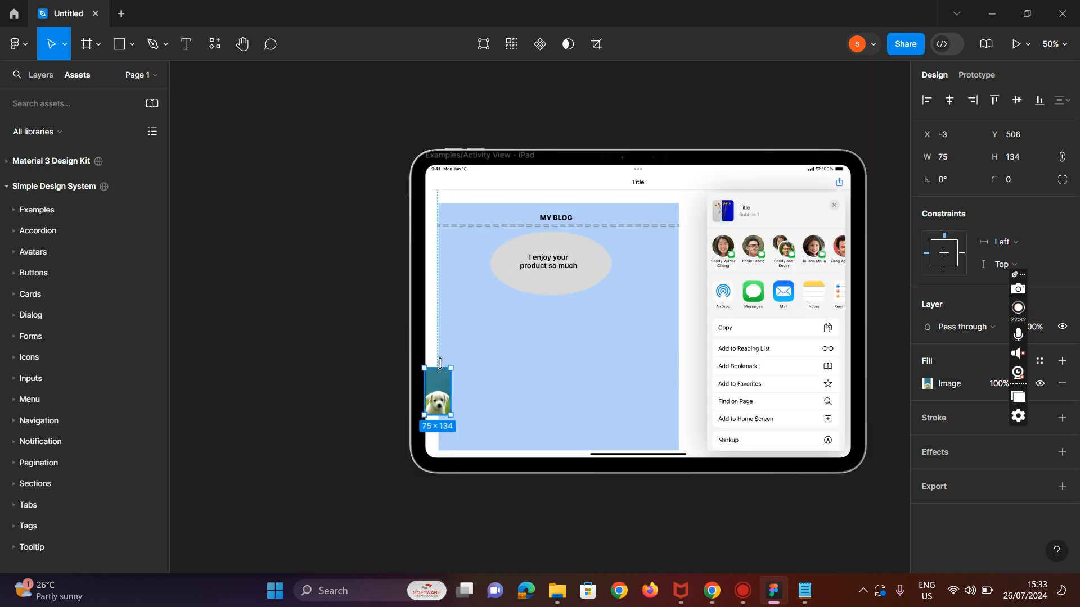
left_click_drag(455, 384, 479, 388)
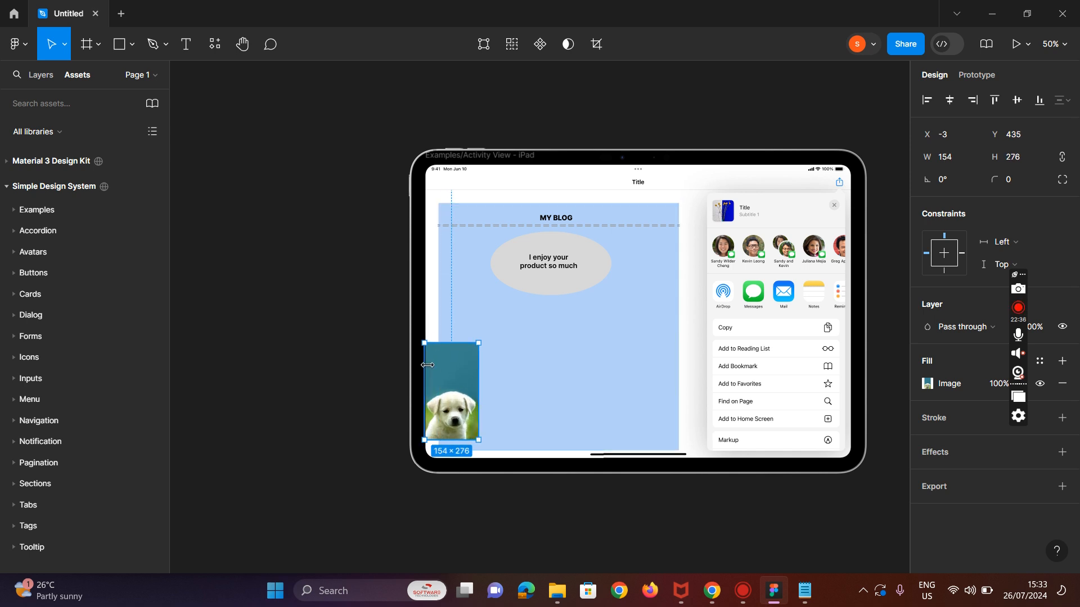
left_click_drag(423, 340, 453, 236)
mouse_move(476, 303)
left_mouse_down()
mouse_move(470, 278)
mouse_move(477, 312)
mouse_move(474, 298)
left_mouse_up()
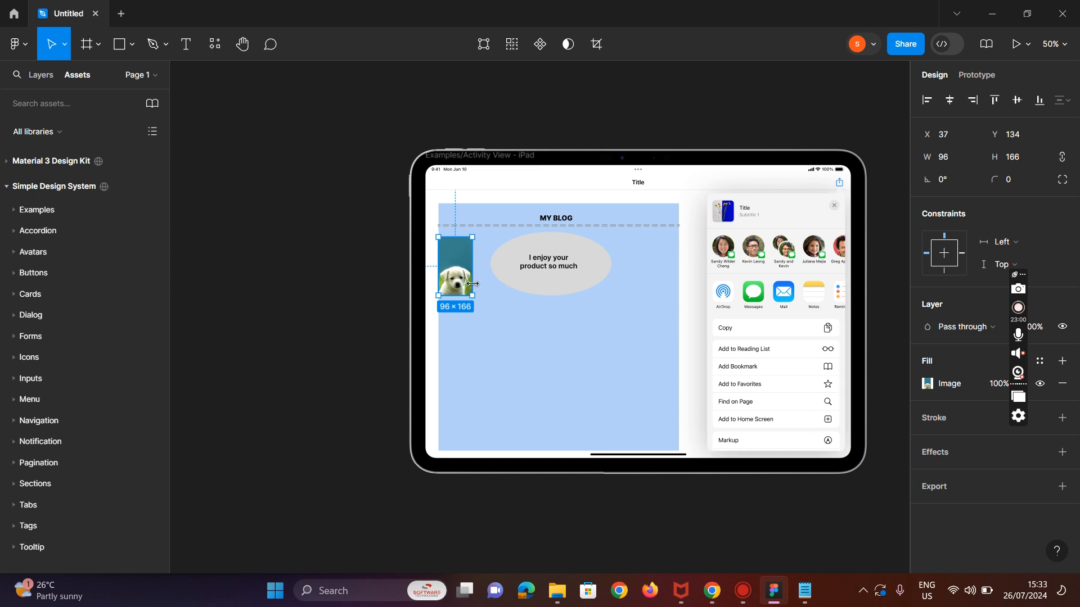
left_click(506, 353)
mouse_move(452, 265)
left_mouse_down()
mouse_move(455, 246)
mouse_move(462, 256)
left_mouse_up()
Step: Open the dog image's fill settings to inspect its image adjustments, then close them
double_click(467, 248)
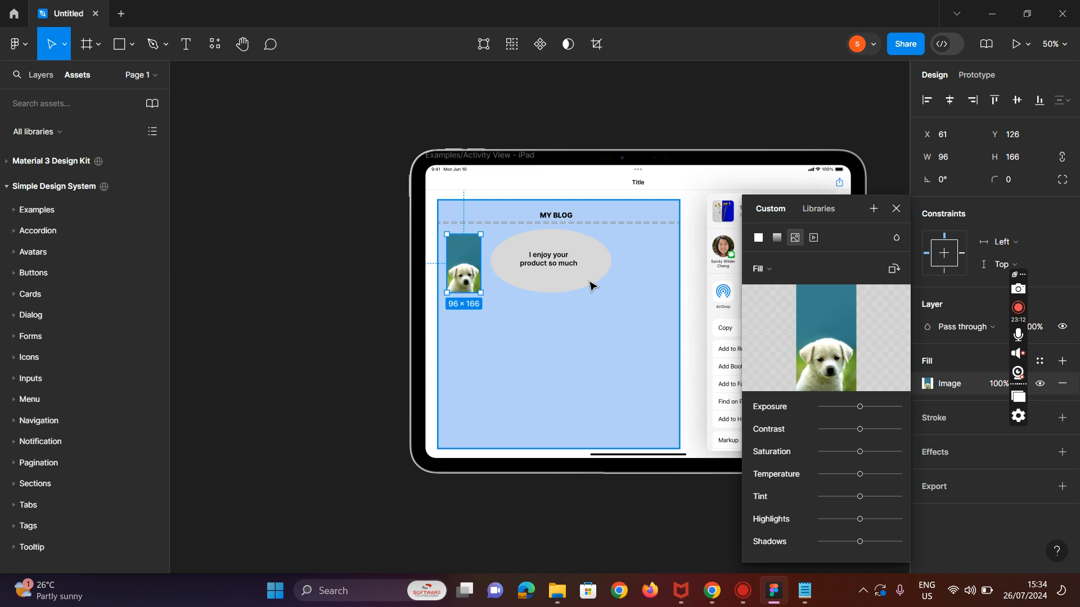
left_click(896, 209)
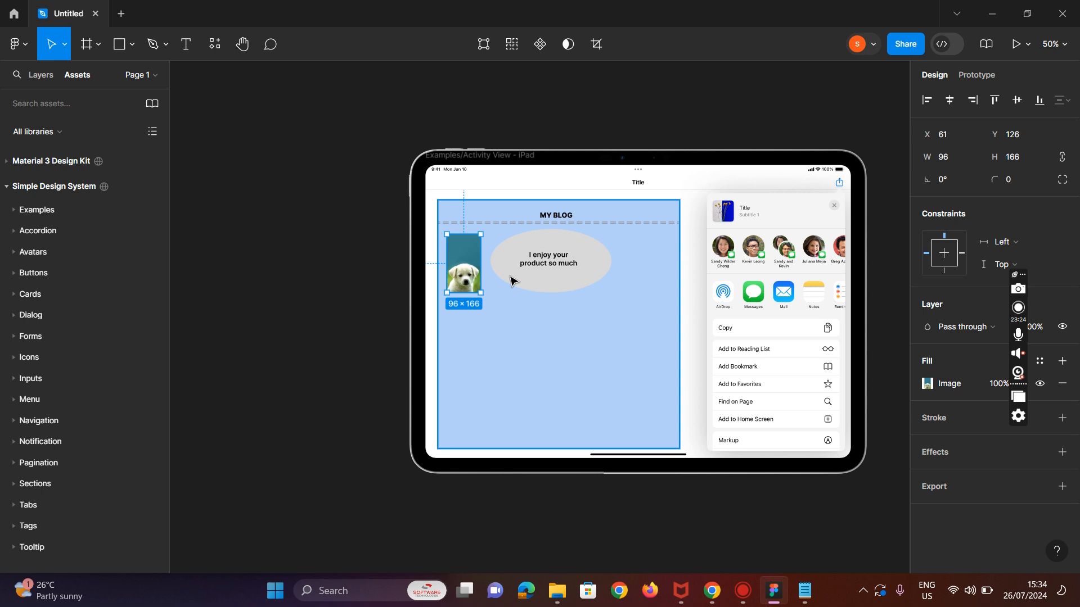
left_click(596, 369)
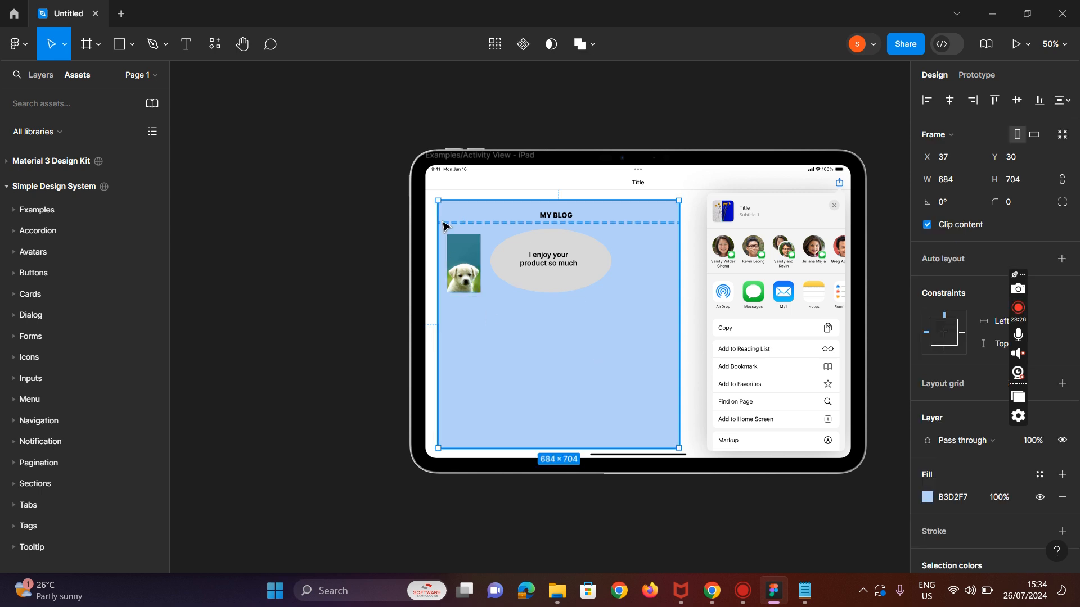
left_click(476, 260)
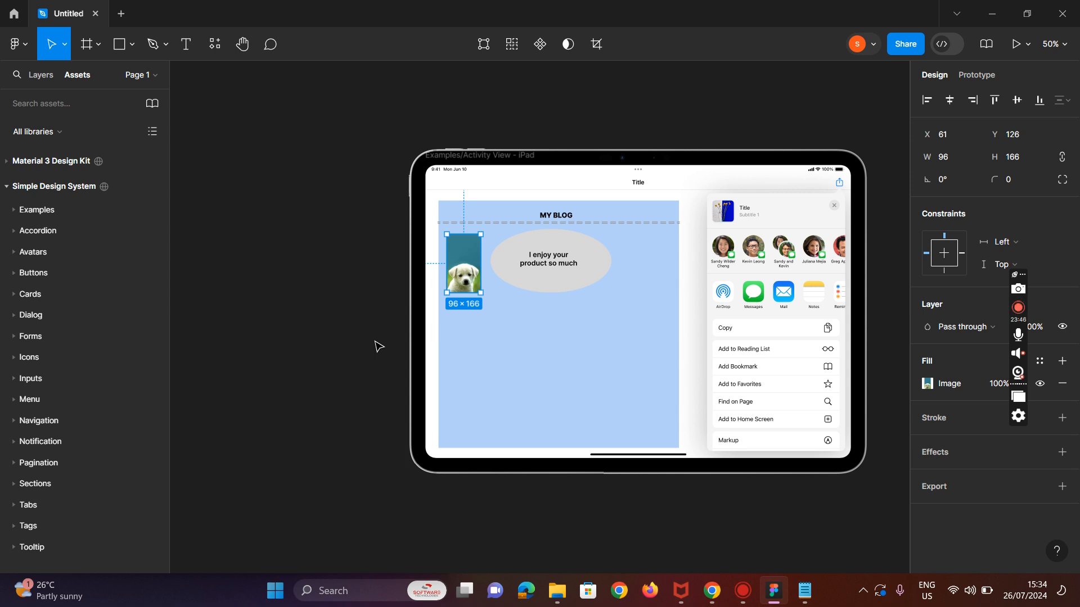
Step: Reduce the dog image's height to about 96 × 152
key("ctrl+plus")
key("ctrl+minus")
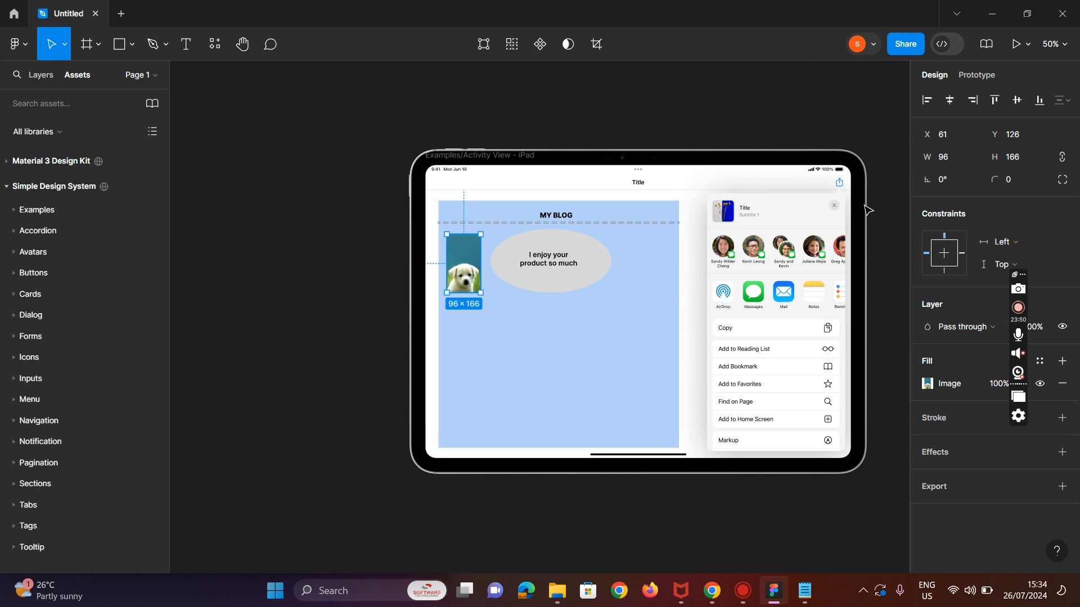
key("ctrl+plus")
key("ctrl+minus")
left_click_drag(461, 234, 459, 241)
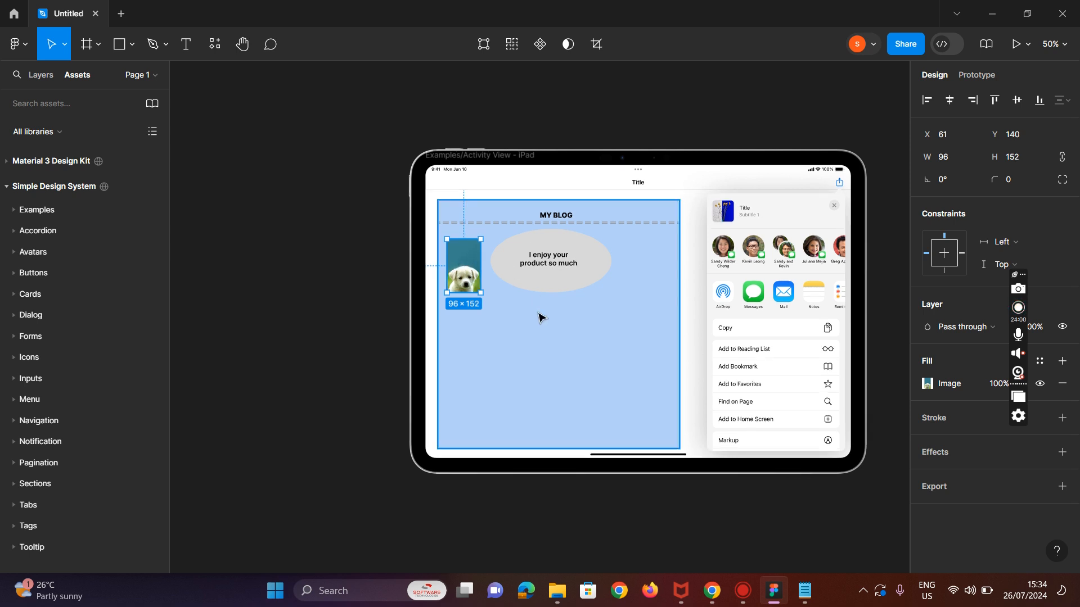
left_click(99, 45)
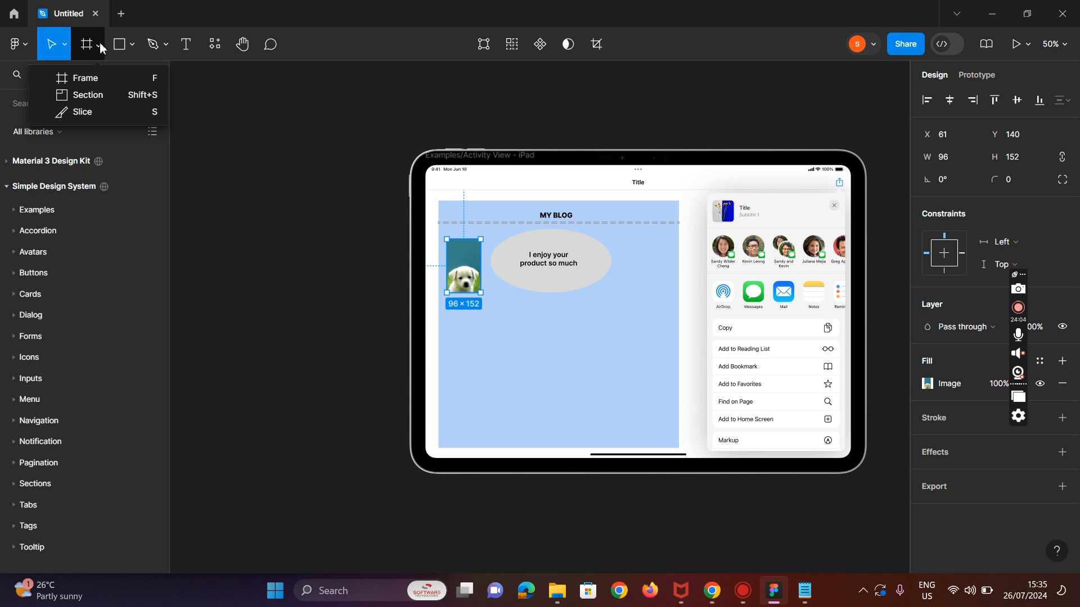
left_click(132, 49)
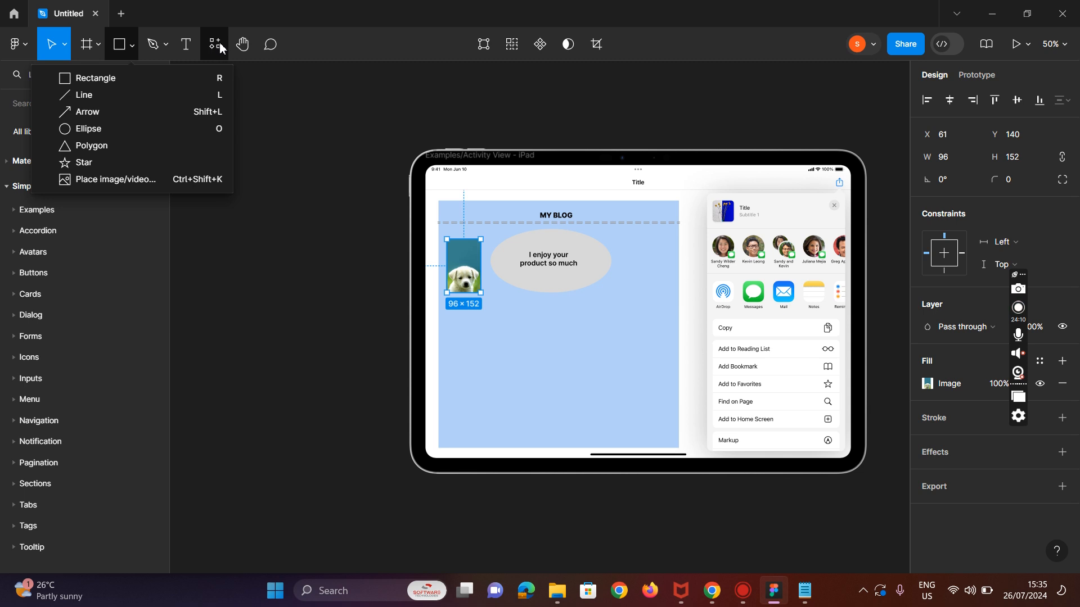
left_click(526, 333)
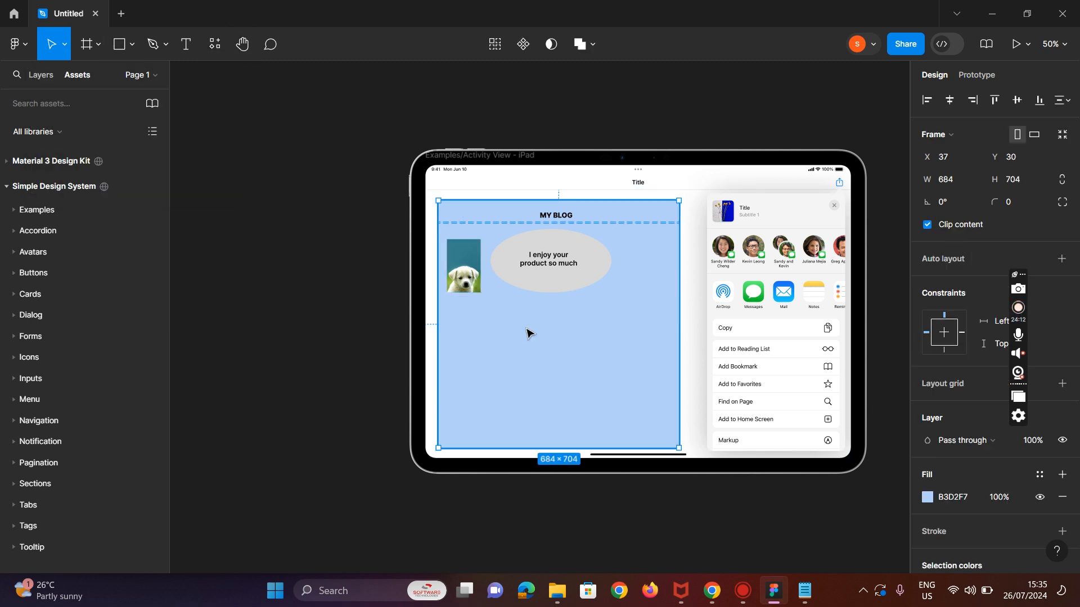